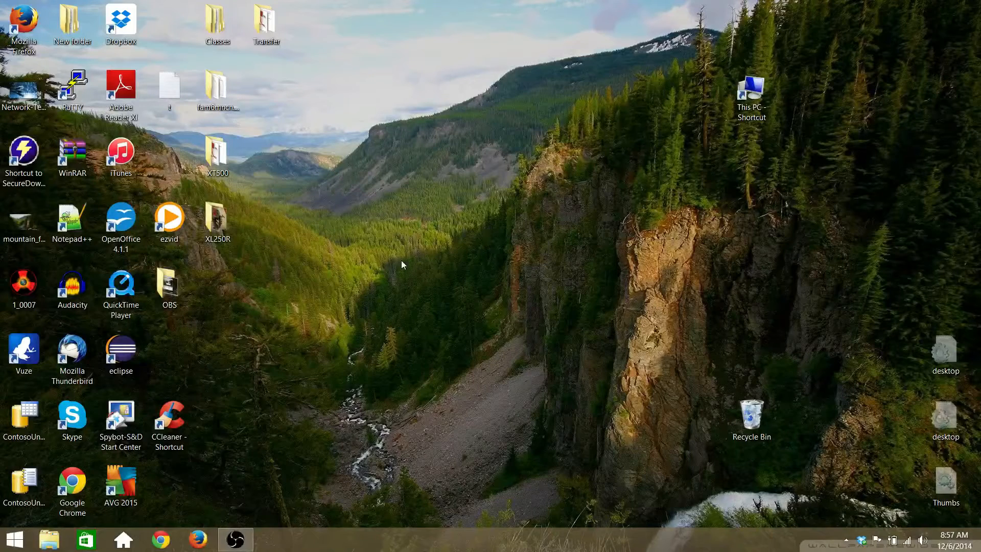
Step: Bring the OBS recording window back to the front with Alt+Tab
key(alt+Tab)
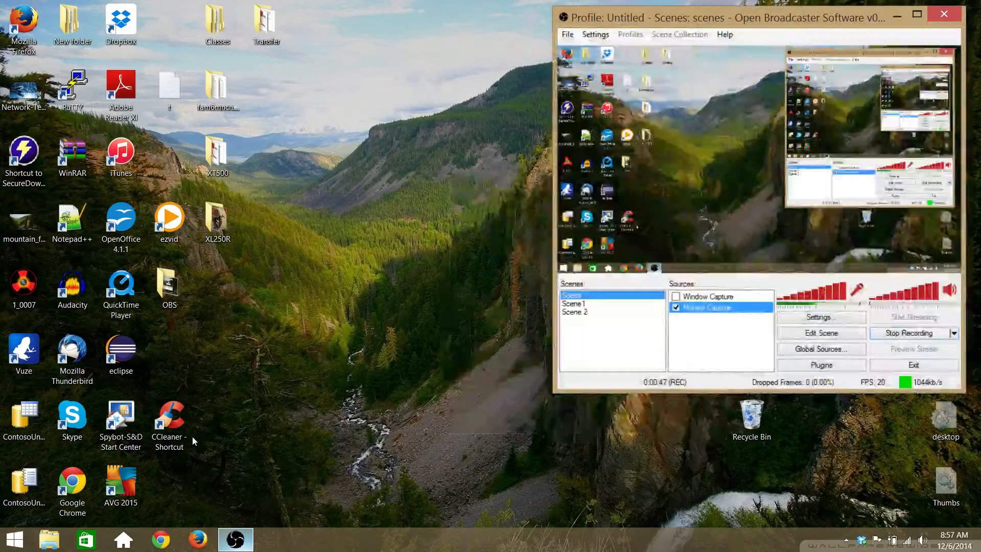
Step: Show the desktop with Win+D, hiding OBS while the recording continues
key(super+d)
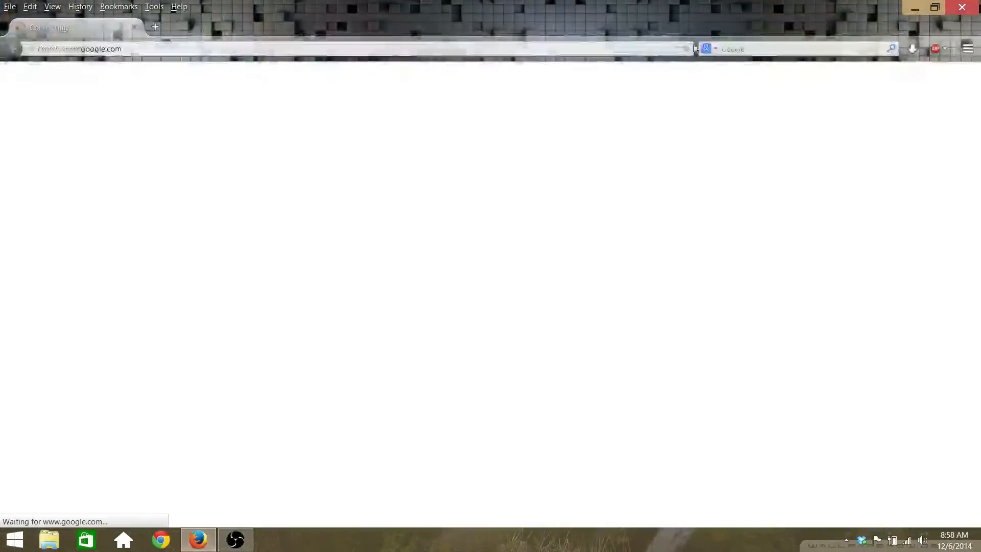
Step: Search 'azure', open Microsoft's Cloud Platform site, and reach the free trial offer page via My Account
key(ctrl+k)
text(azure)
key(Return)
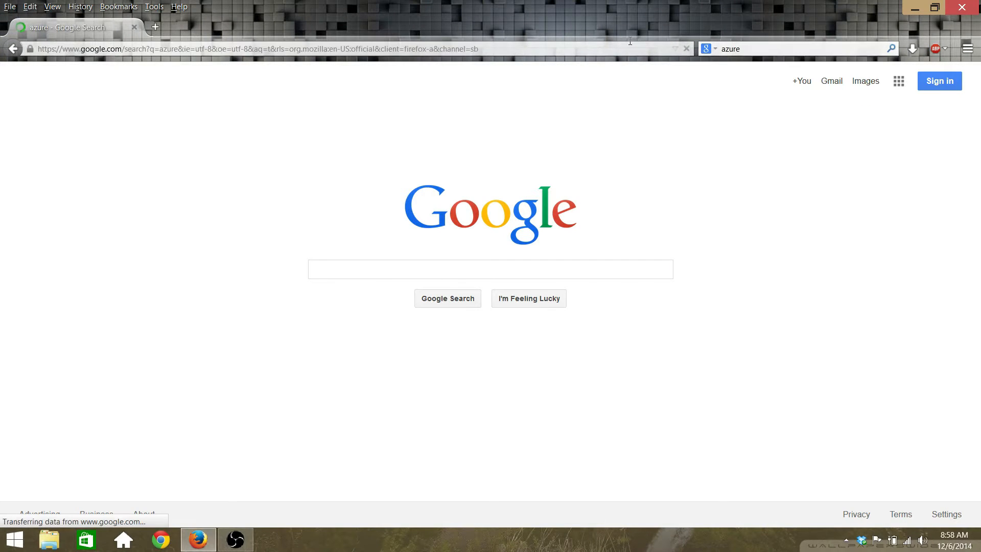
click(163, 340)
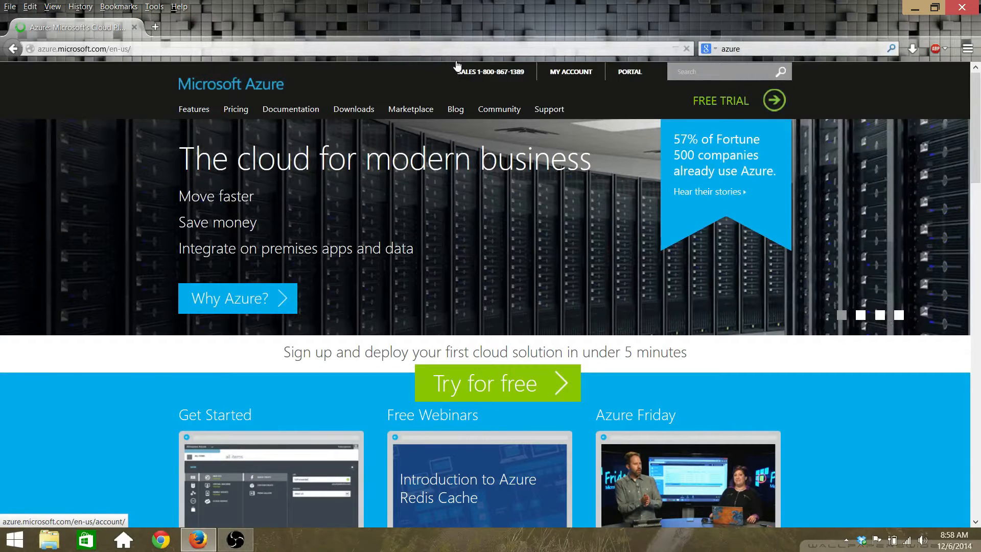
click(458, 66)
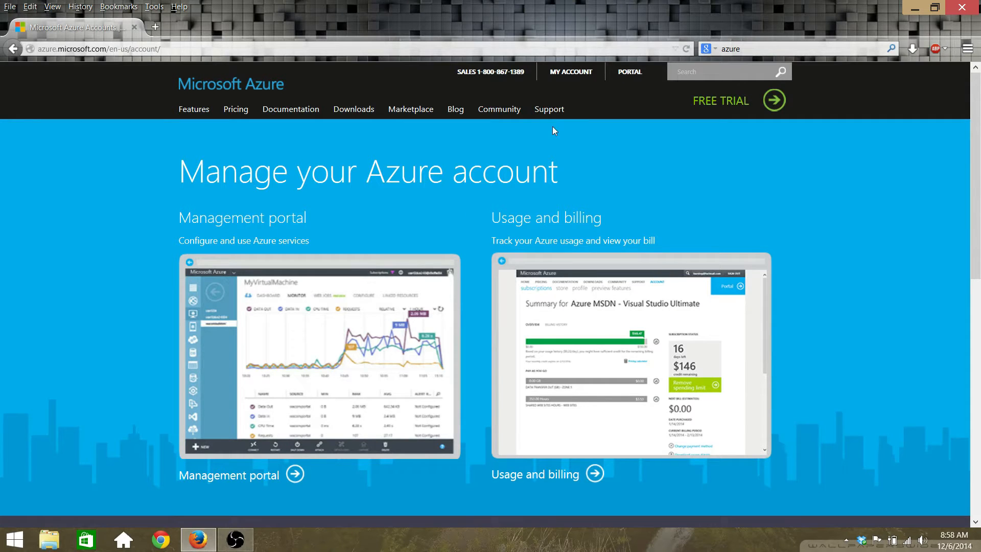
click(189, 77)
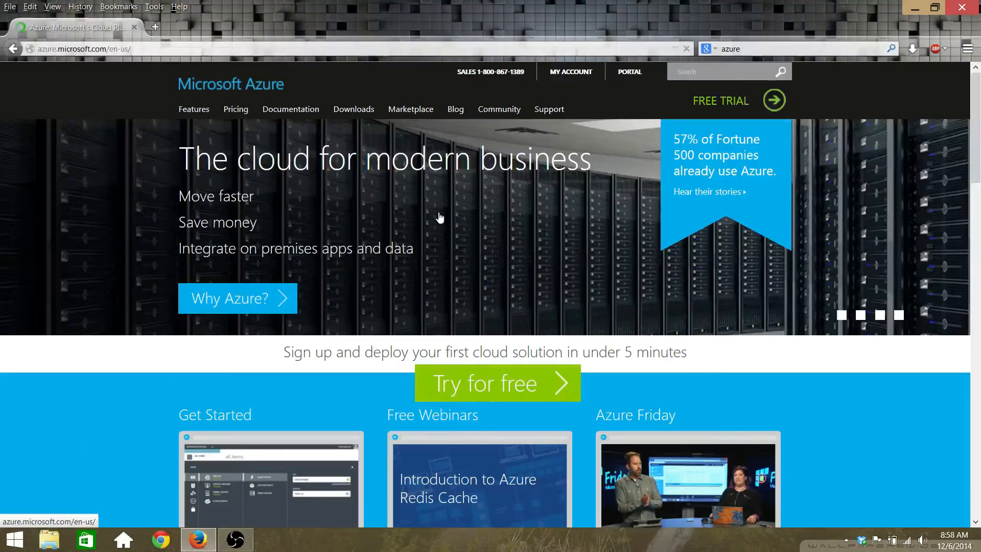
click(381, 300)
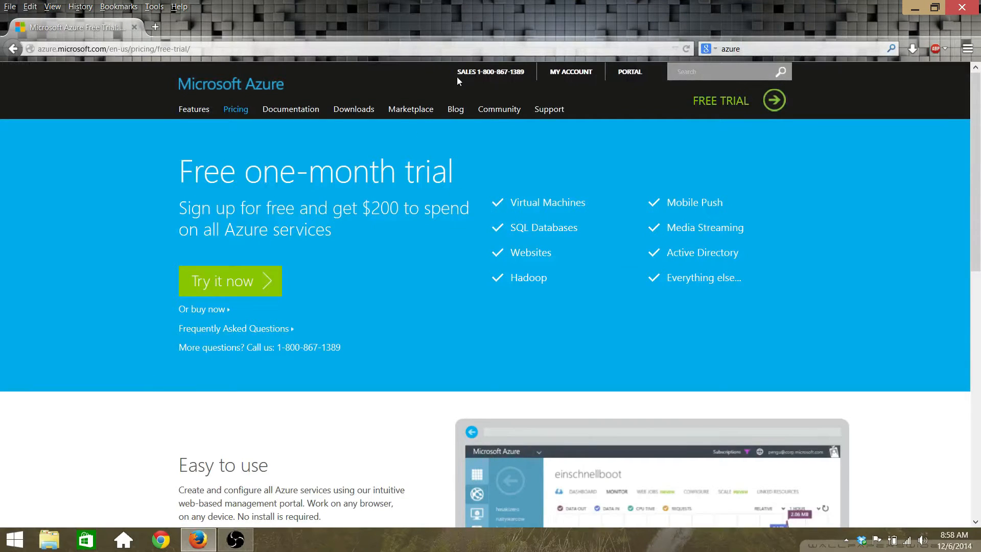
Step: Sign in to the free trial with the saved Microsoft account, then leave the unavailable-trial page for microsoft.com
click(230, 281)
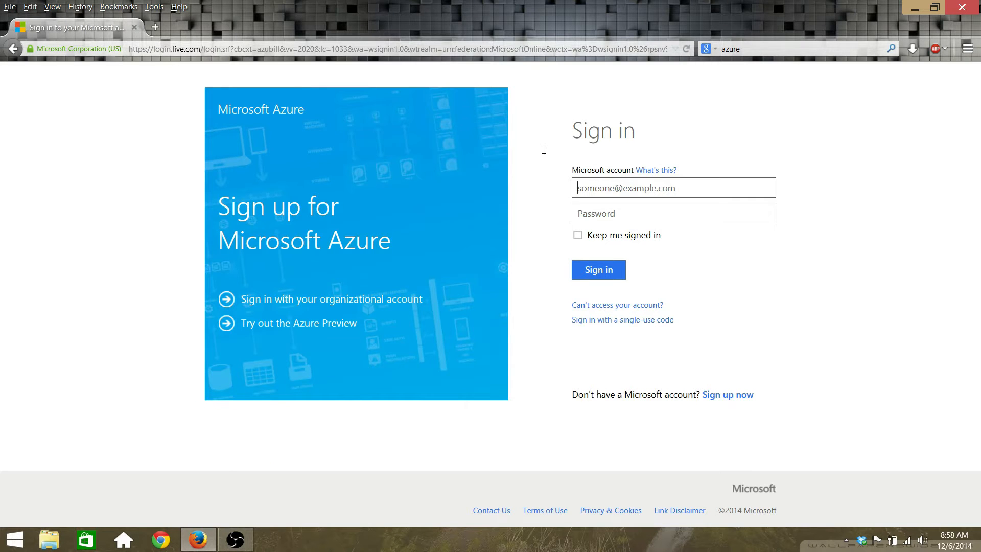
text(da)
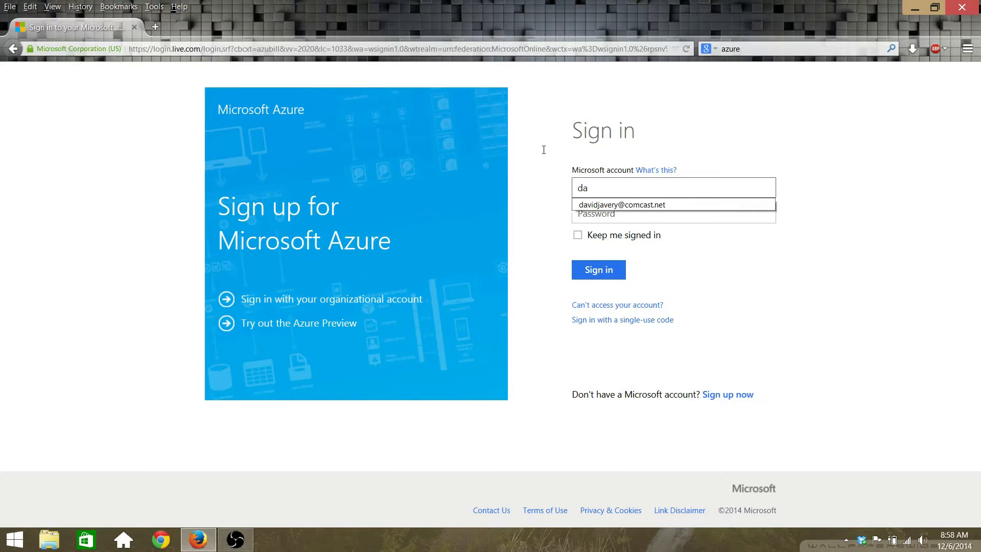
key(Down)
key(Return)
key(Tab)
key(Return)
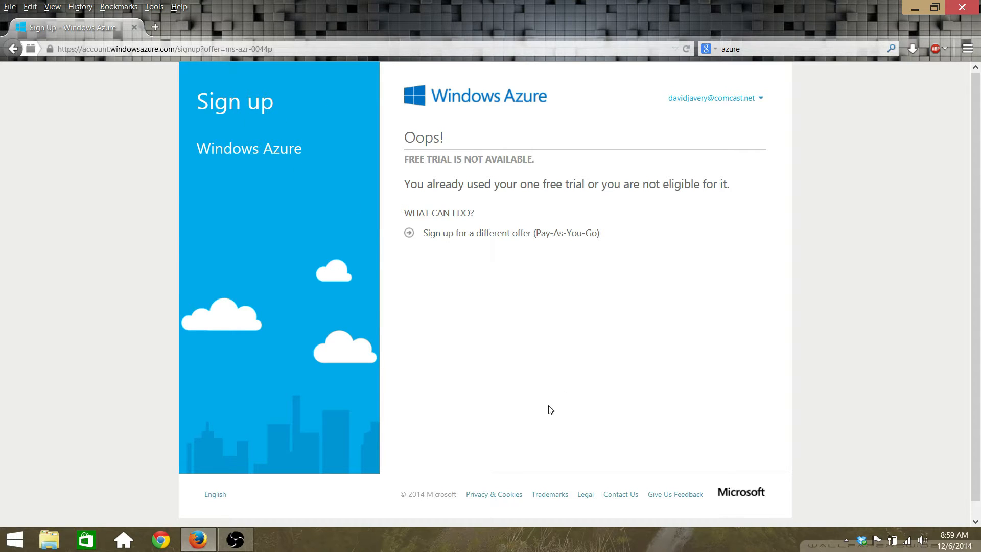
click(587, 398)
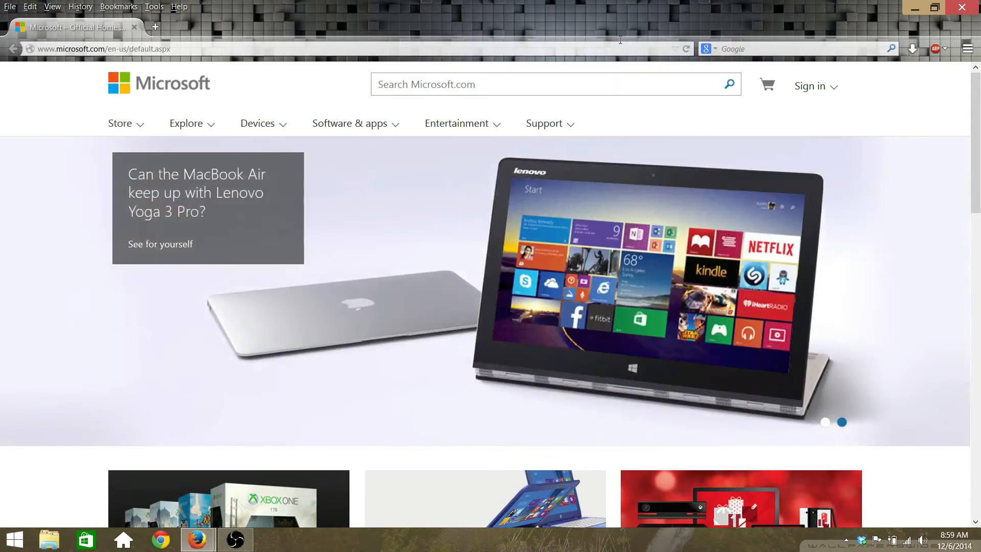
Step: Search 'azure' again, open the Azure site, and view the account's Usage and billing subscriptions
click(756, 49)
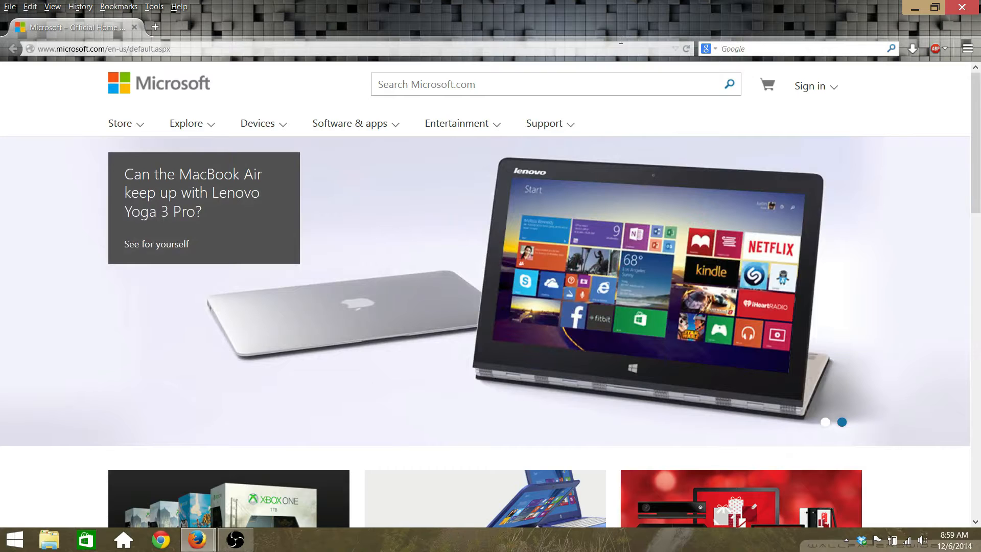
text(azure)
key(Return)
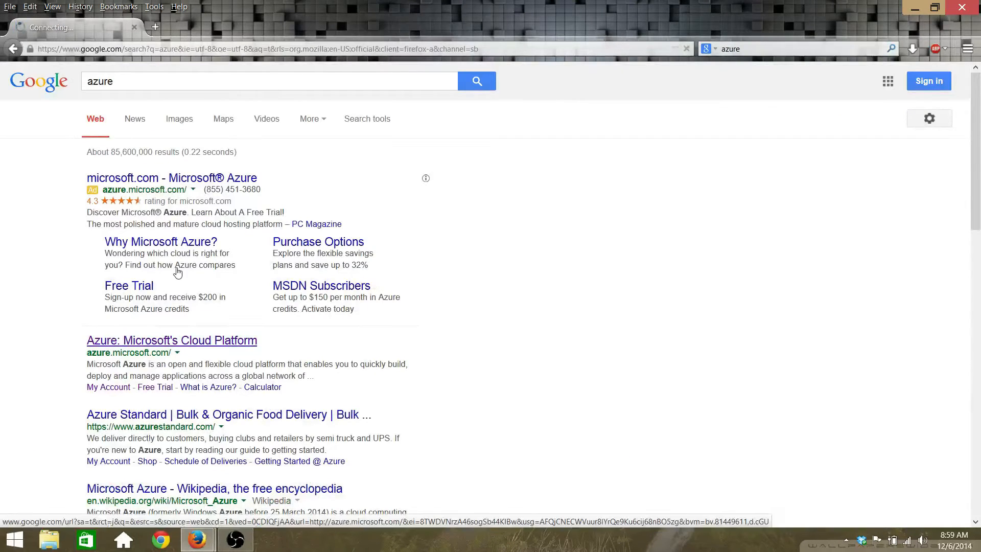
click(168, 339)
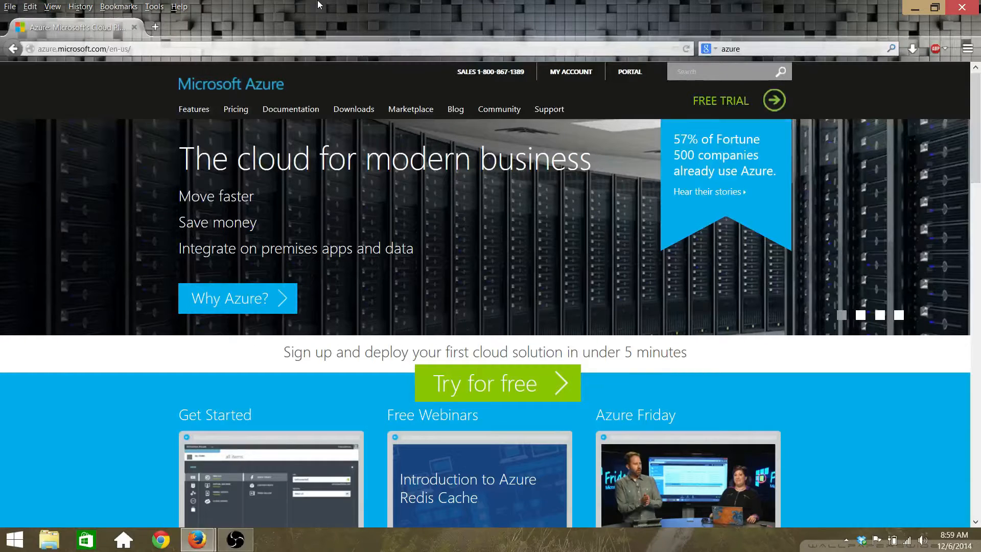
click(571, 72)
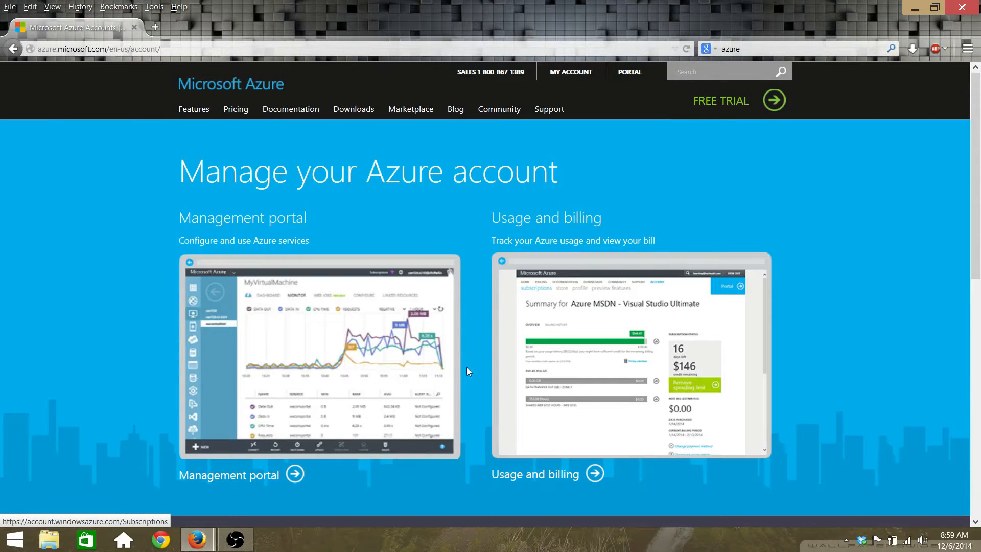
click(535, 475)
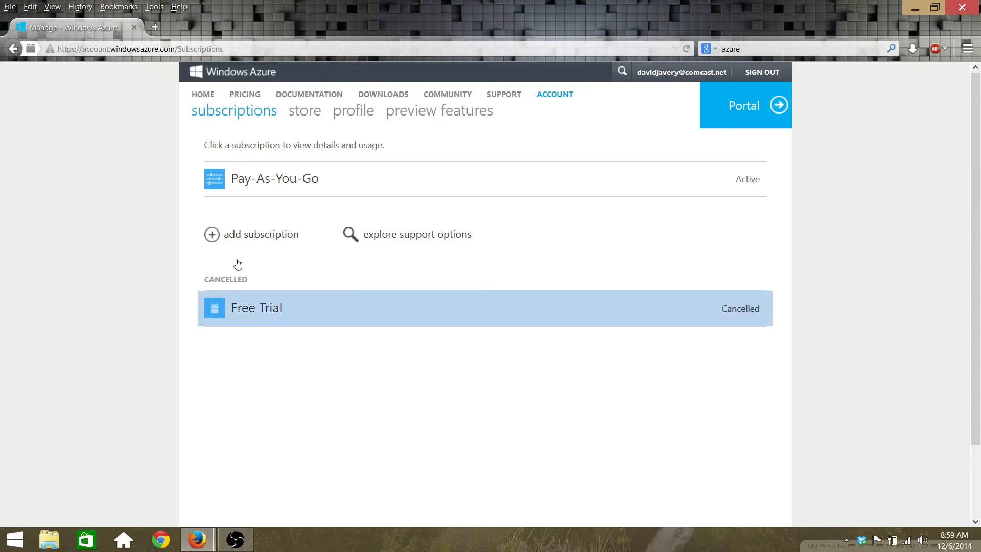
Step: Open the Pay-As-You-Go subscription summary and display its daily DB Units usage chart
click(201, 165)
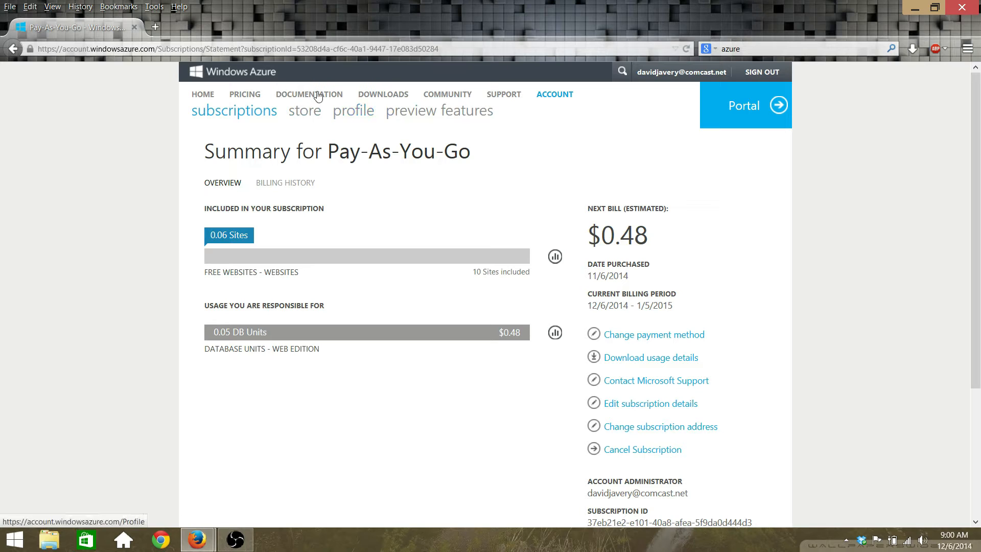
click(557, 334)
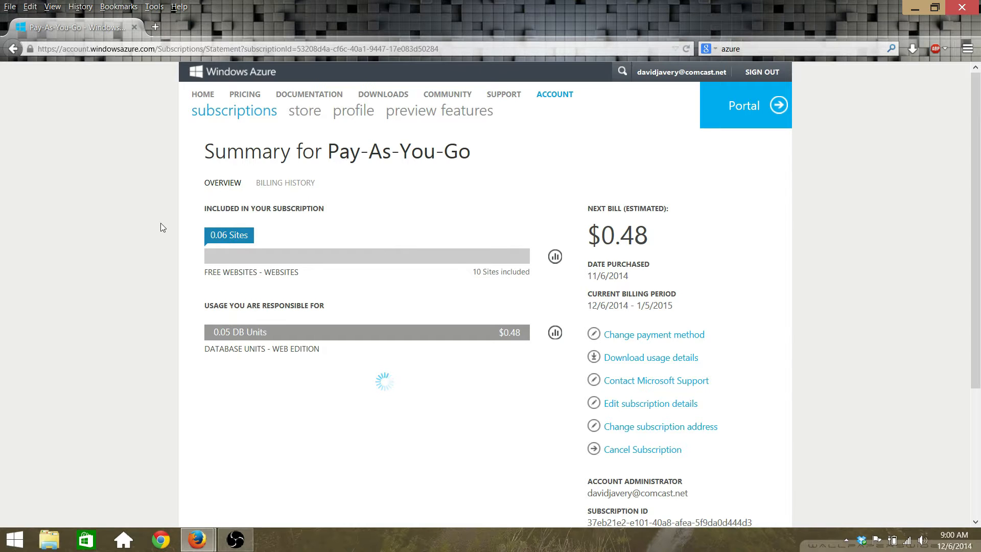
scroll(161, 225, down, 2)
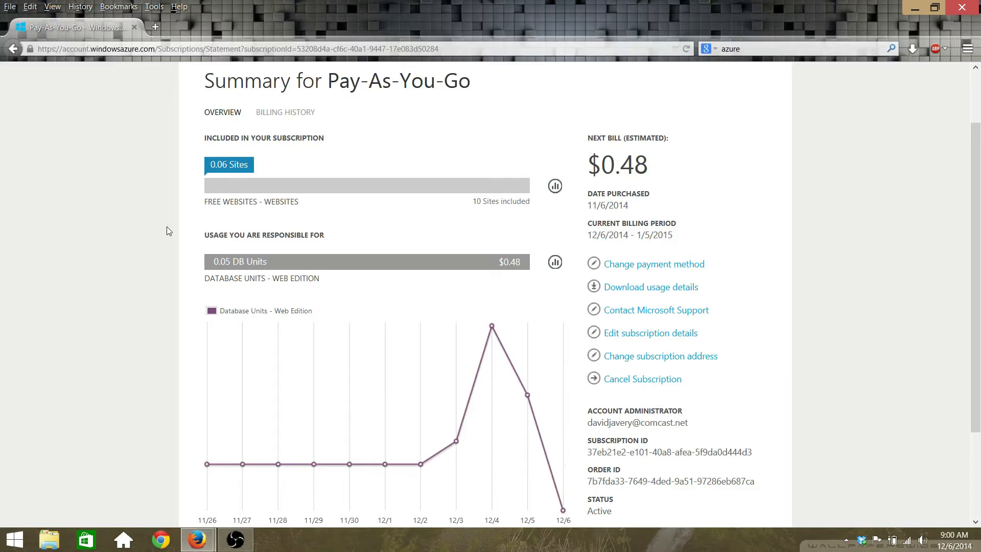
scroll(167, 230, down, 3)
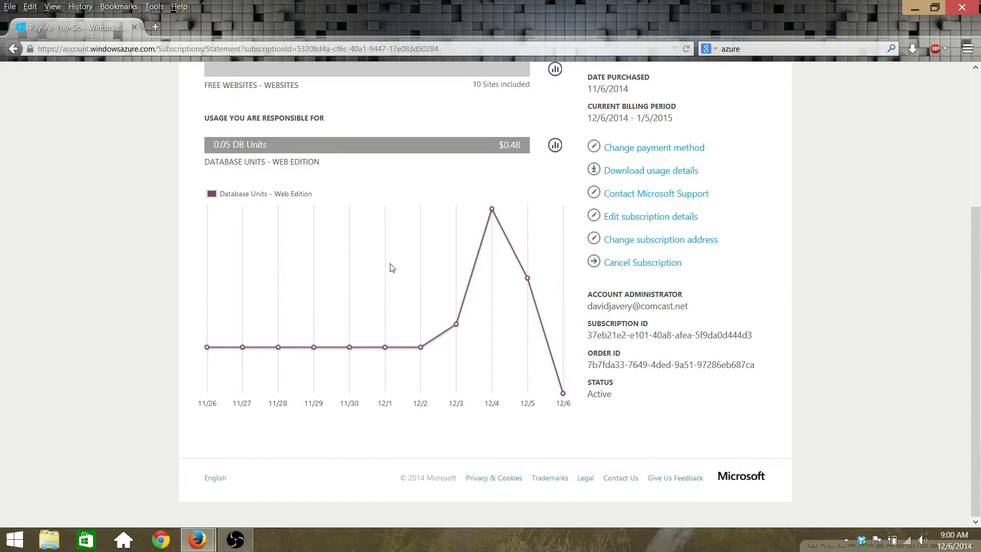
scroll(389, 271, up, 4)
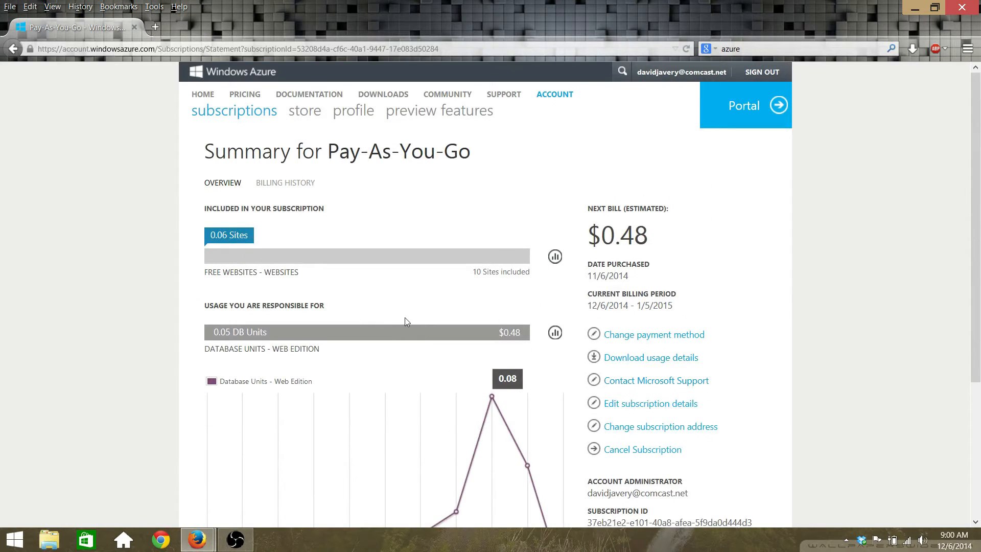
Step: Go through MY ACCOUNT to the Management portal and start a NEW item
click(199, 71)
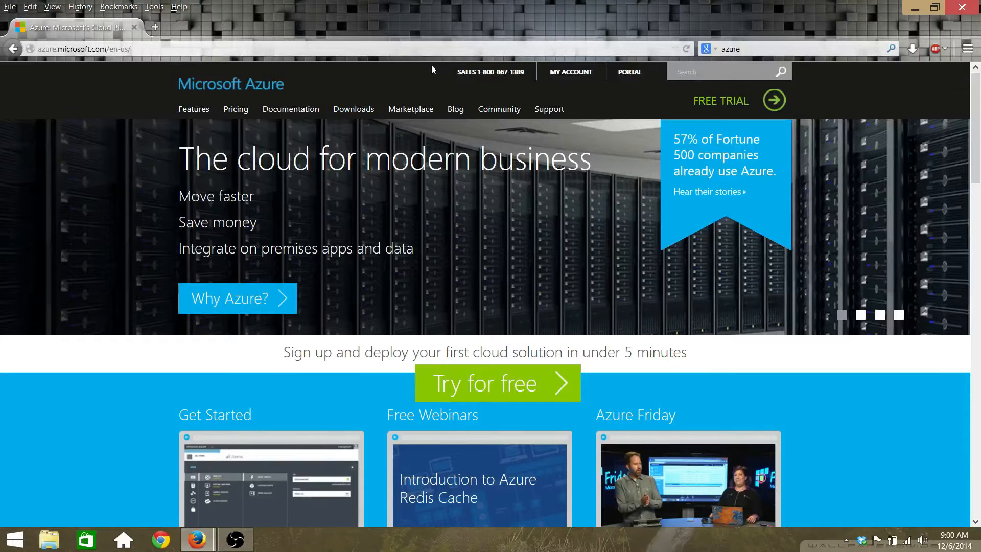
click(571, 71)
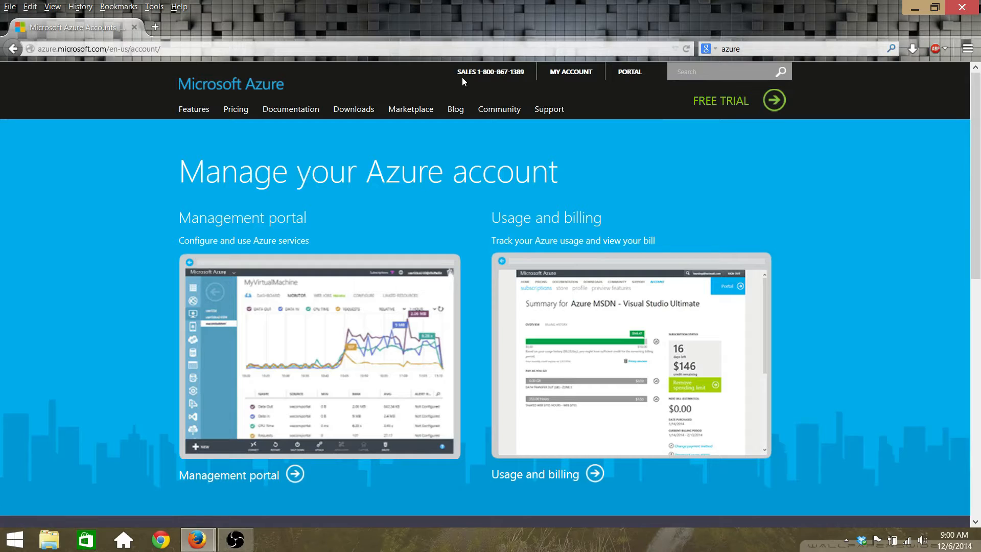
click(203, 270)
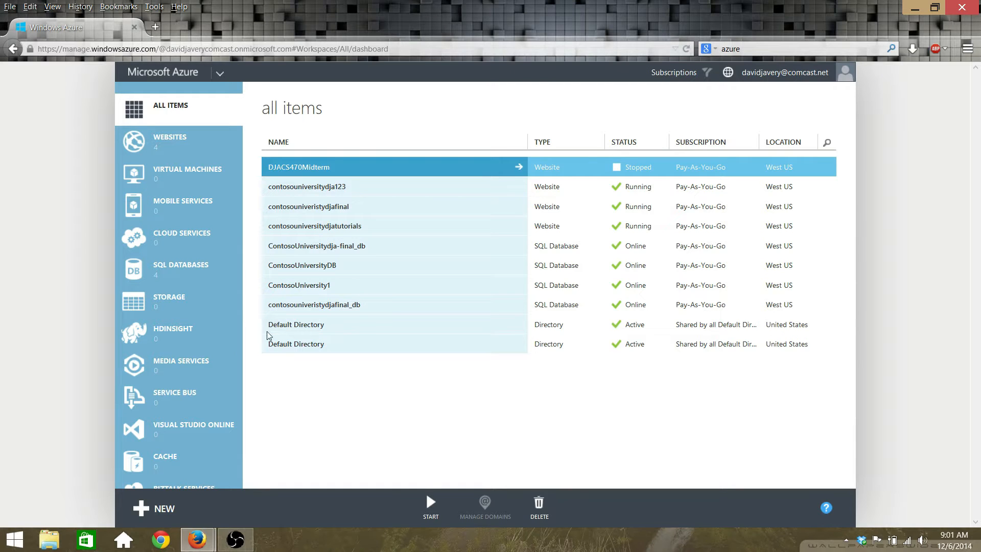
click(163, 509)
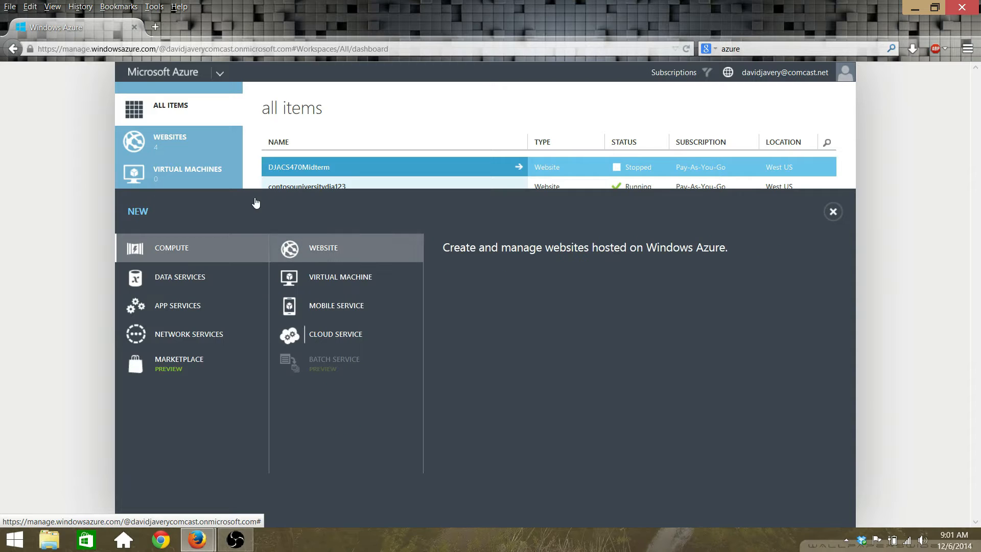
Step: Start a custom website with the URL testtutorial
mouse_move(319, 249)
click(492, 276)
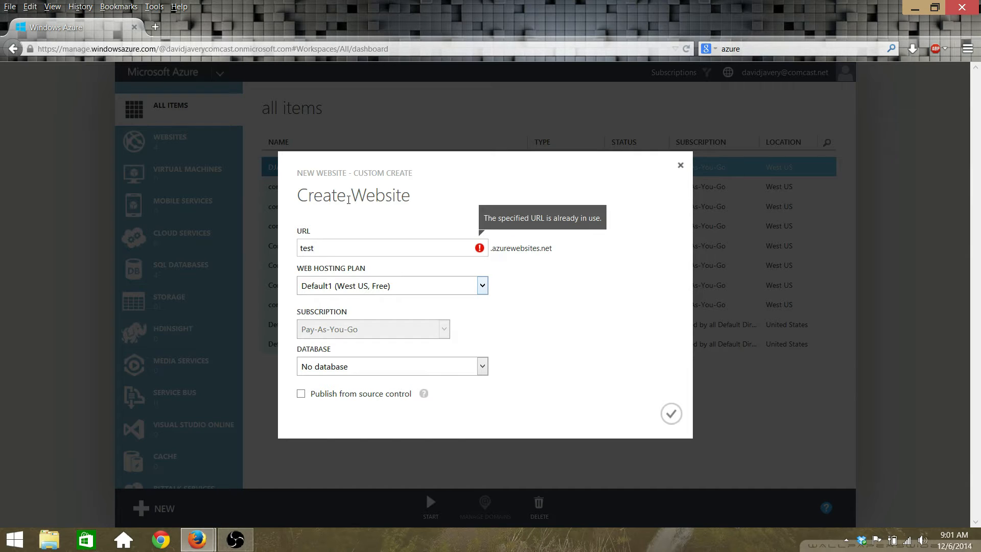
text(tu)
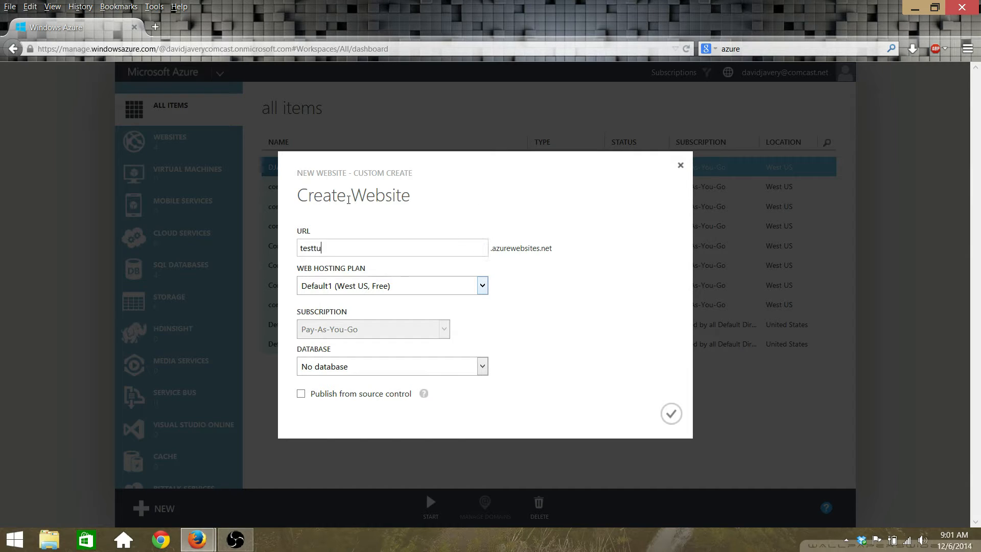
text(toria;)
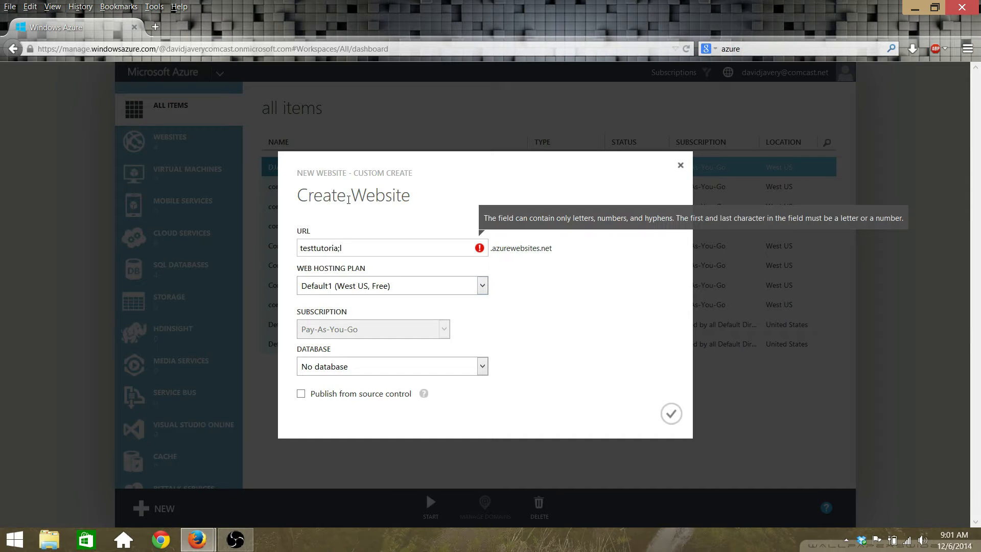
key(BackSpace)
text(l)
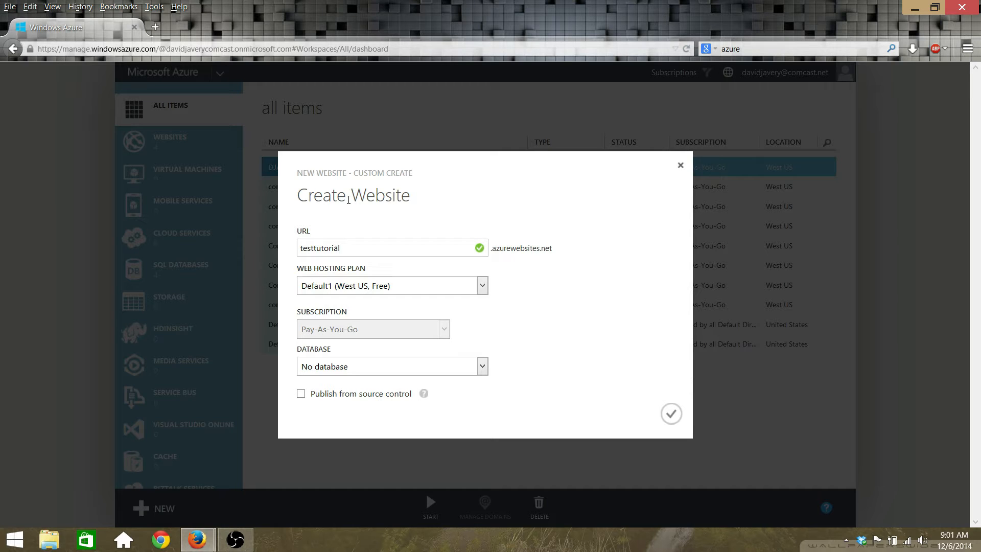
Step: Keep the Default1 hosting plan and No database, then create the website
click(403, 286)
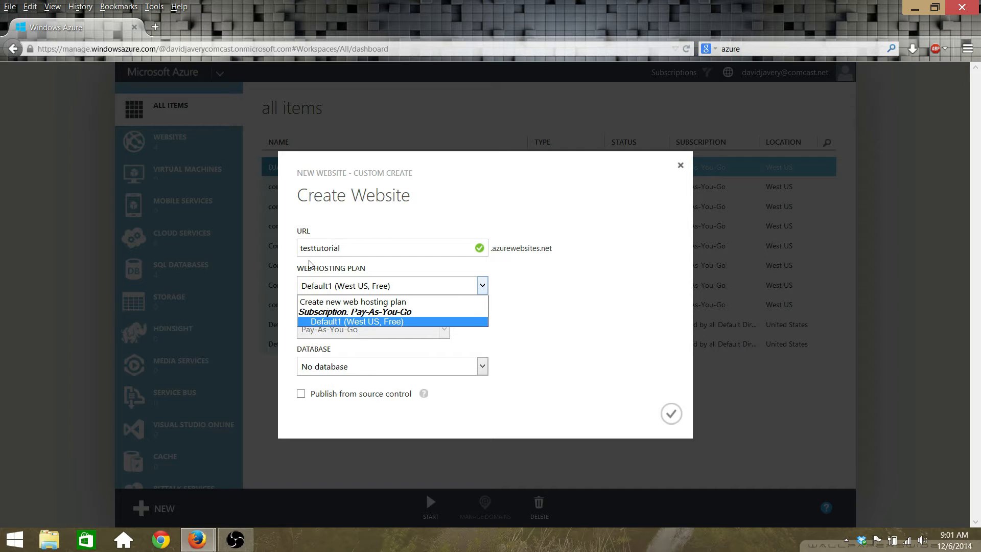
click(309, 265)
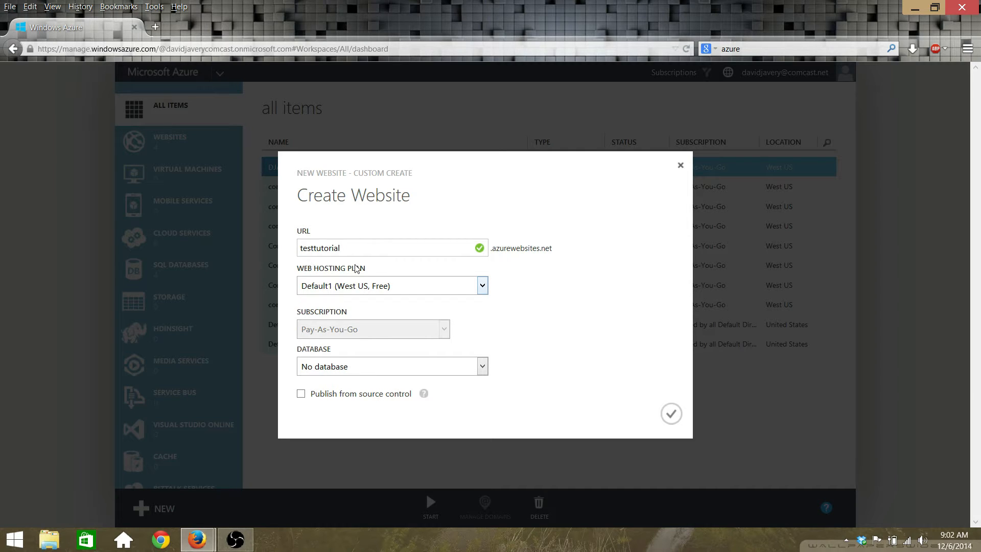
click(390, 366)
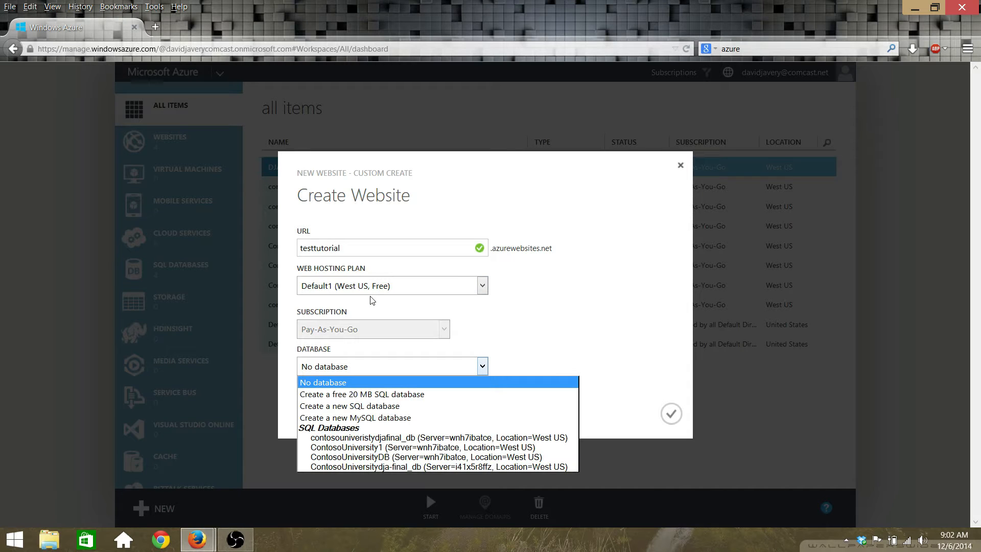
click(373, 300)
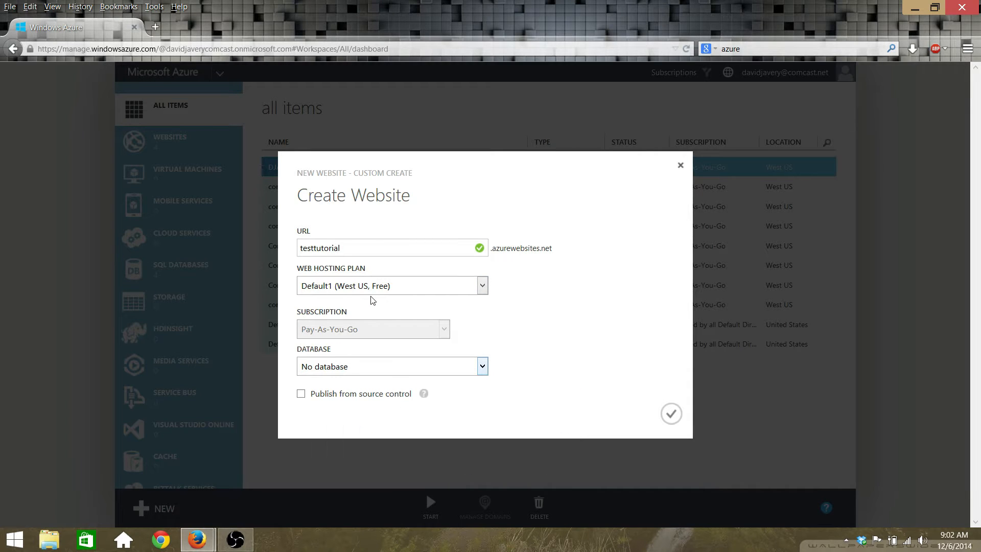
click(671, 414)
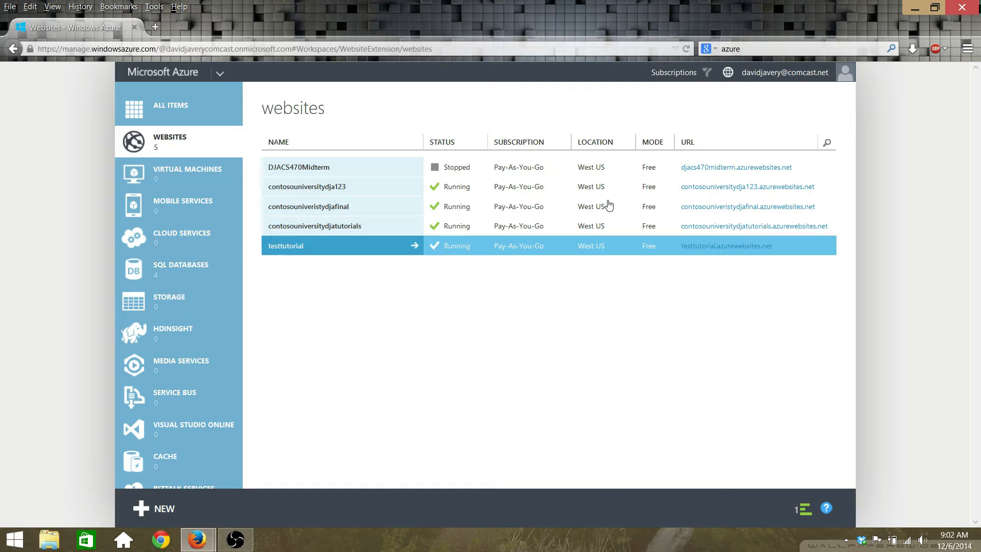
click(743, 247)
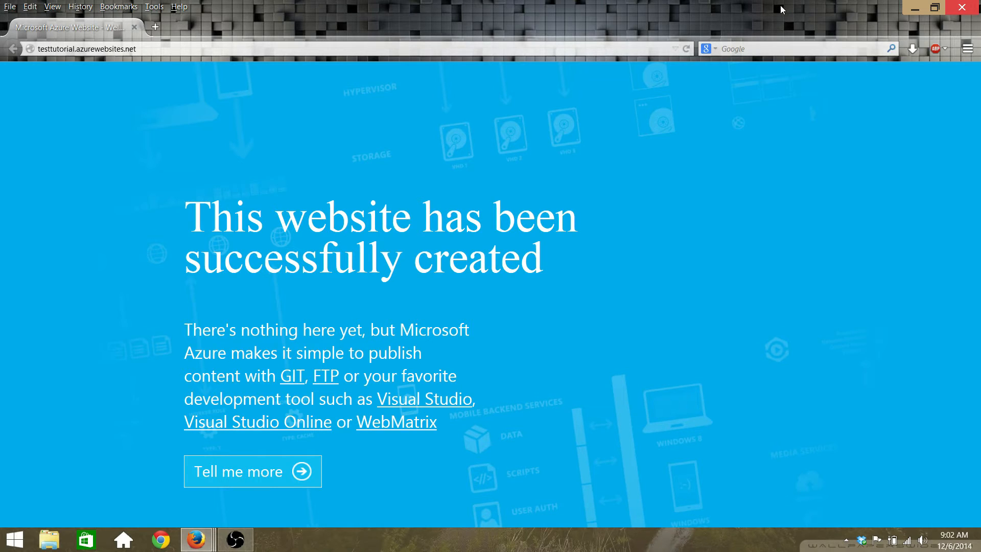
key(ctrl+w)
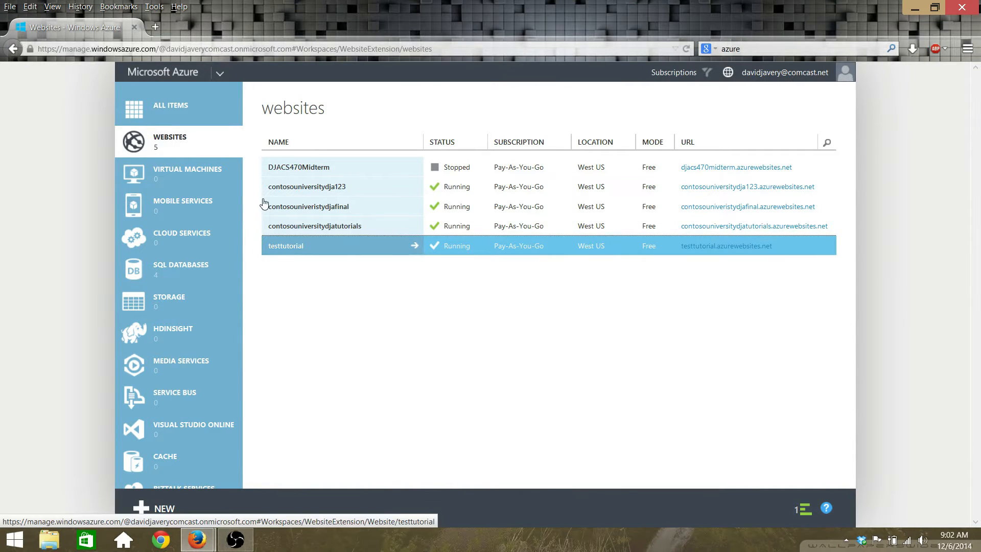
click(279, 246)
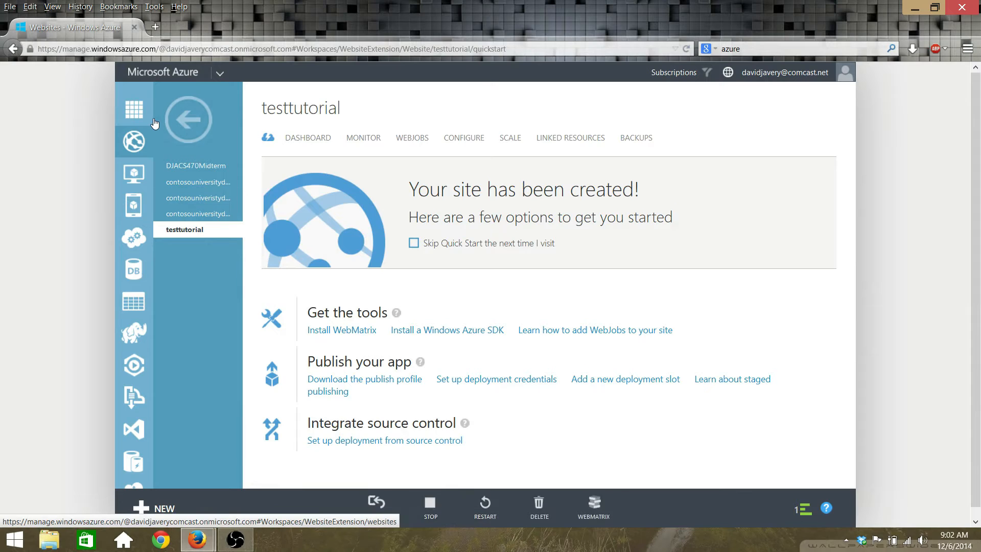
click(155, 123)
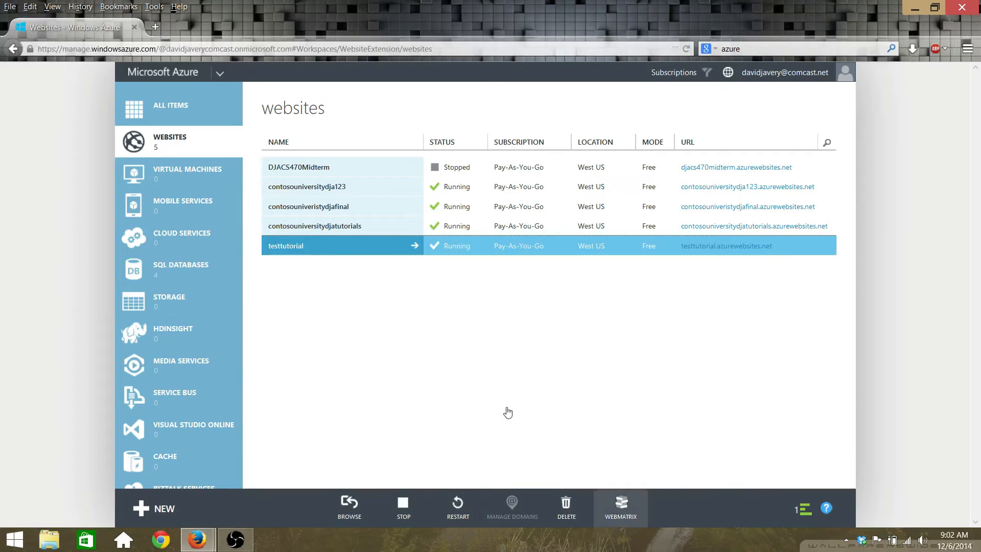
Step: Delete the testtutorial website and open the live contosouniversitydjatutorials.azurewebsites.net site
click(566, 508)
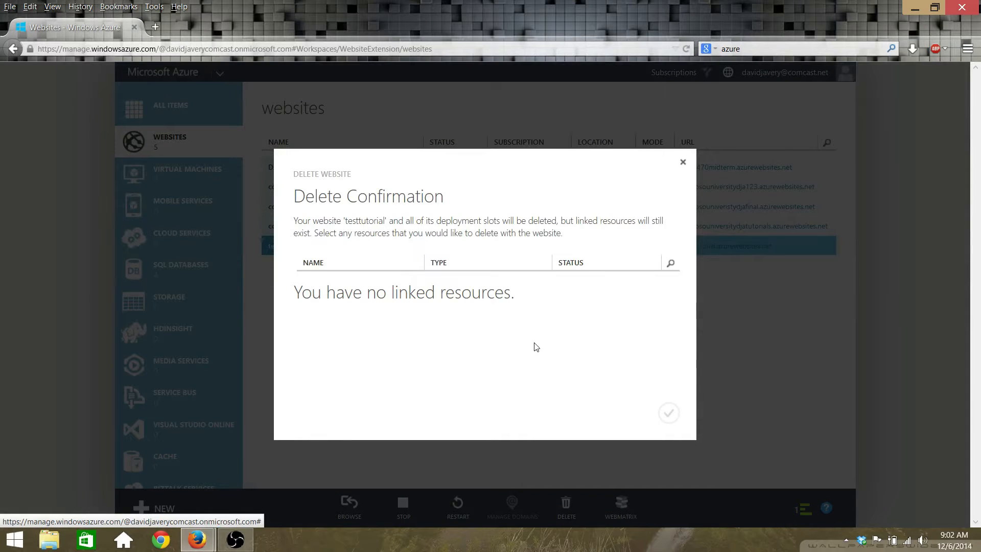
click(668, 412)
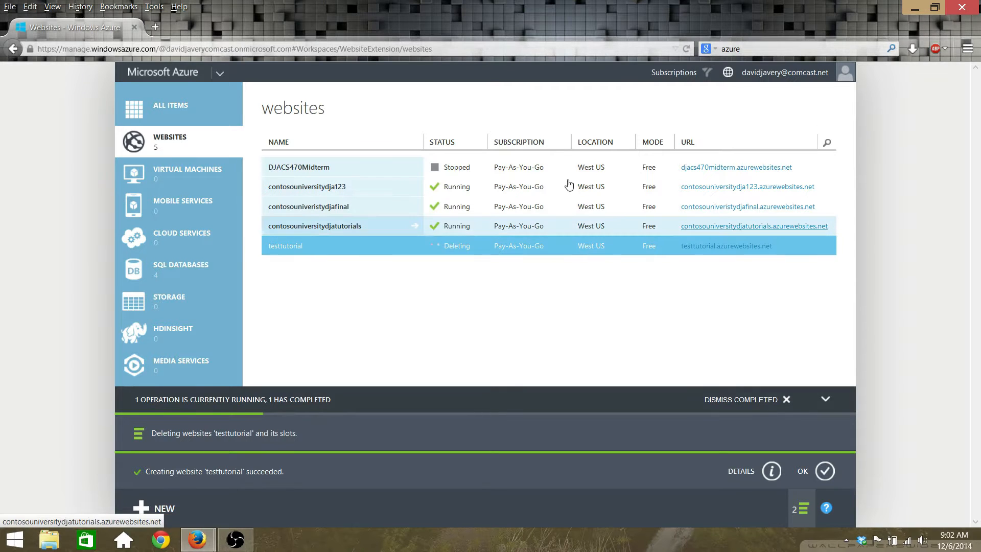
click(712, 226)
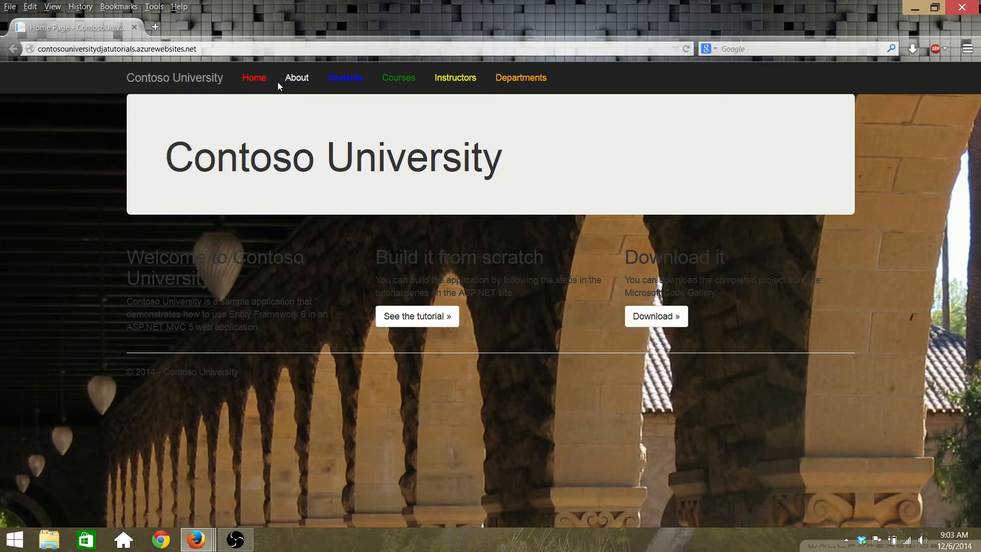
Step: View the Students list and its page 2, then select and deselect the site's web address
click(267, 67)
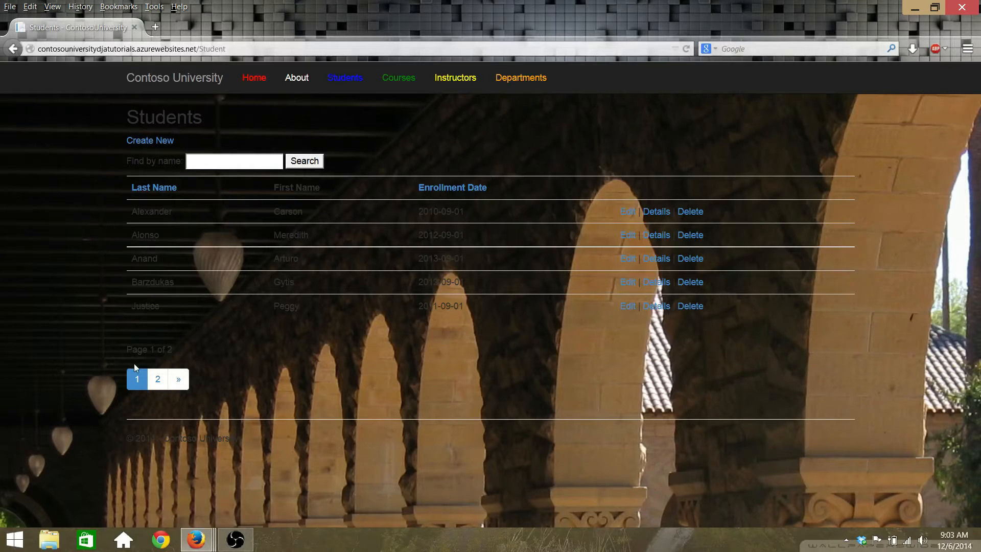
click(158, 379)
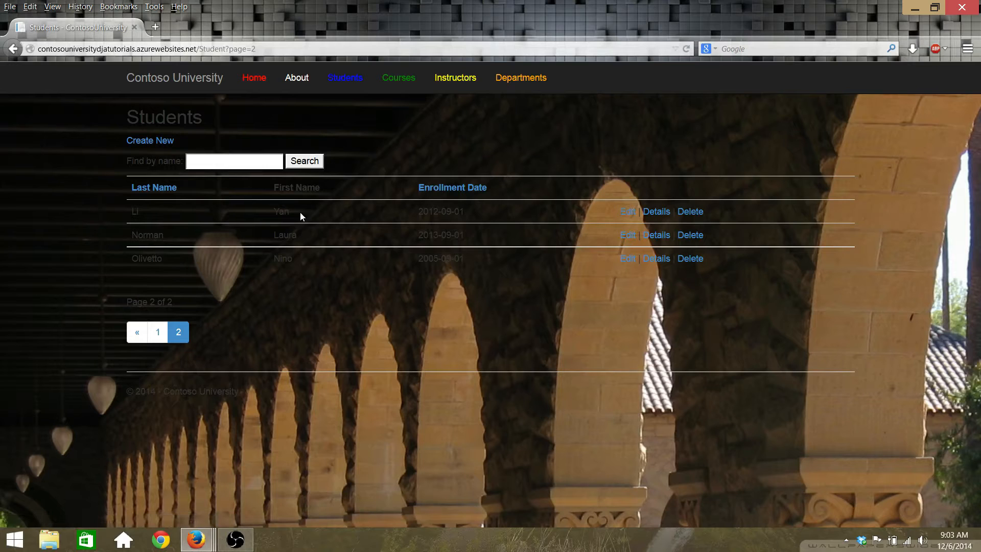
drag(40, 48, 188, 48)
click(199, 49)
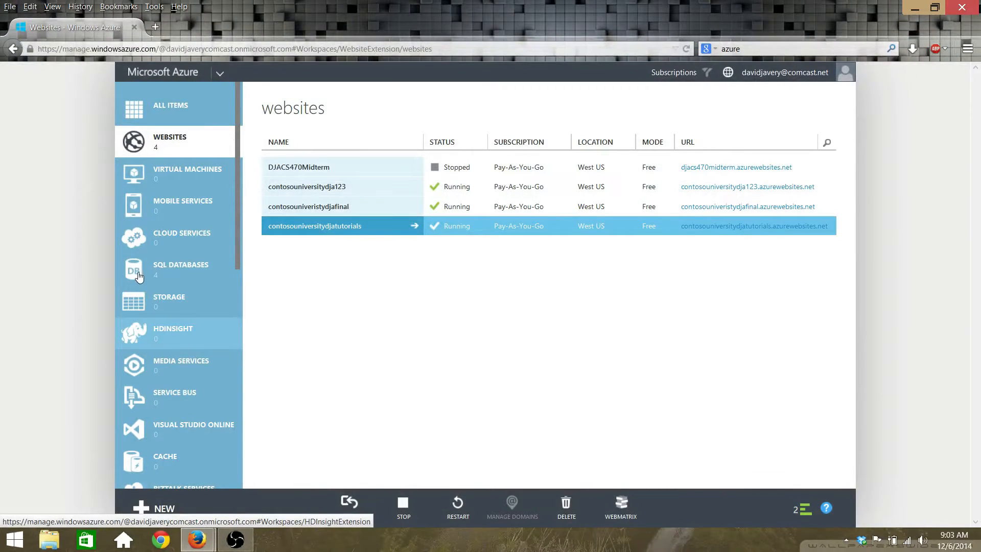
Step: From the SQL Databases list, start a Custom Create for a new SQL database
click(163, 269)
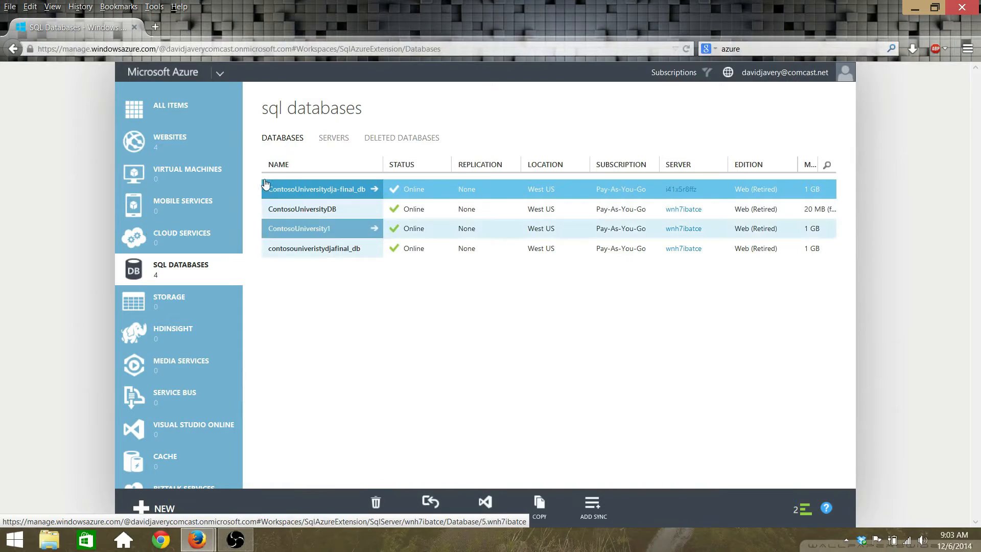
click(445, 211)
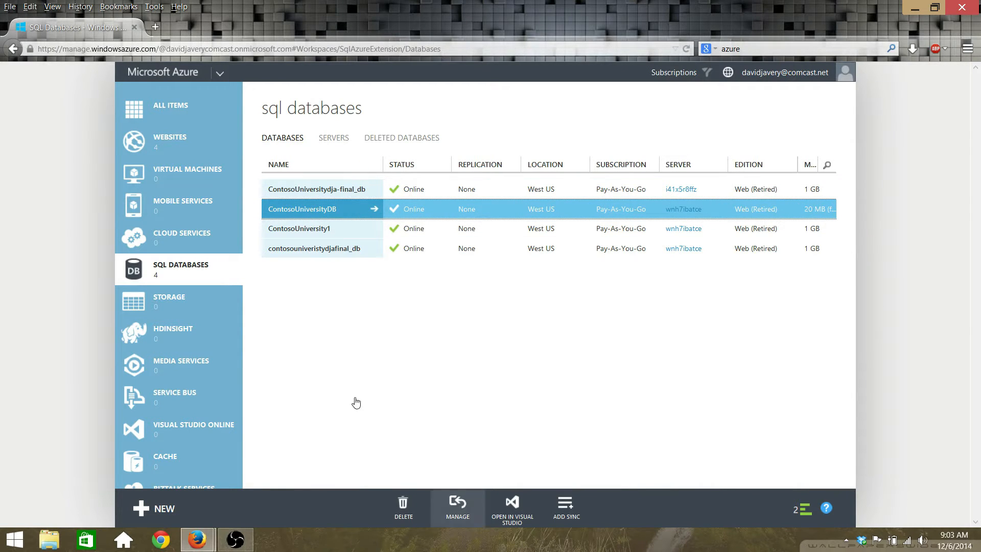
click(153, 509)
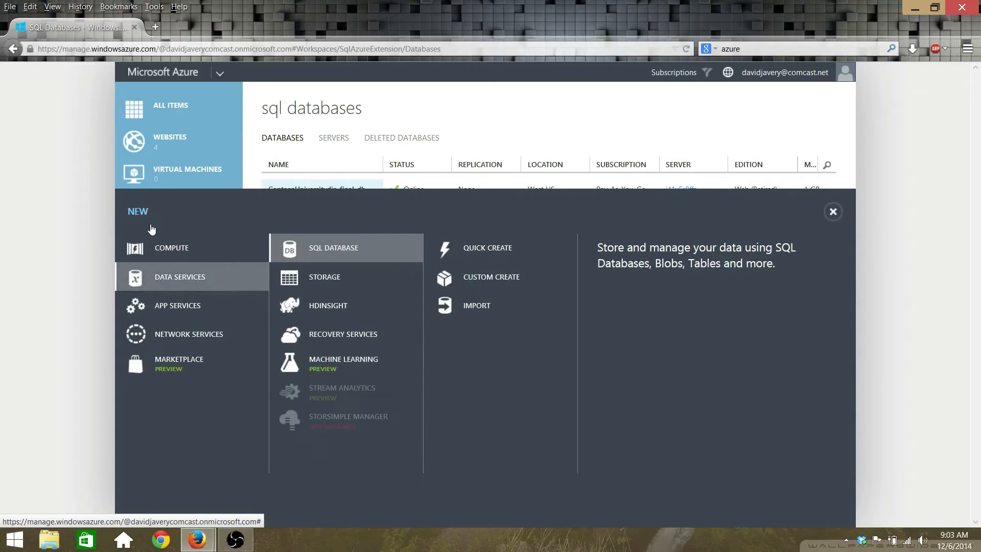
click(401, 226)
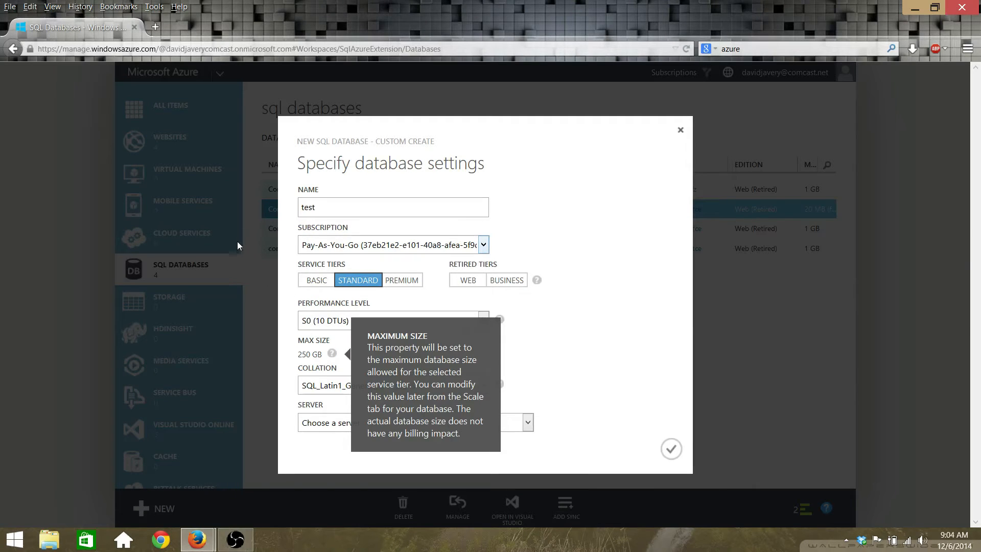
Step: Keep the Standard tier at the S0 performance level and open the Performance Level documentation
click(313, 282)
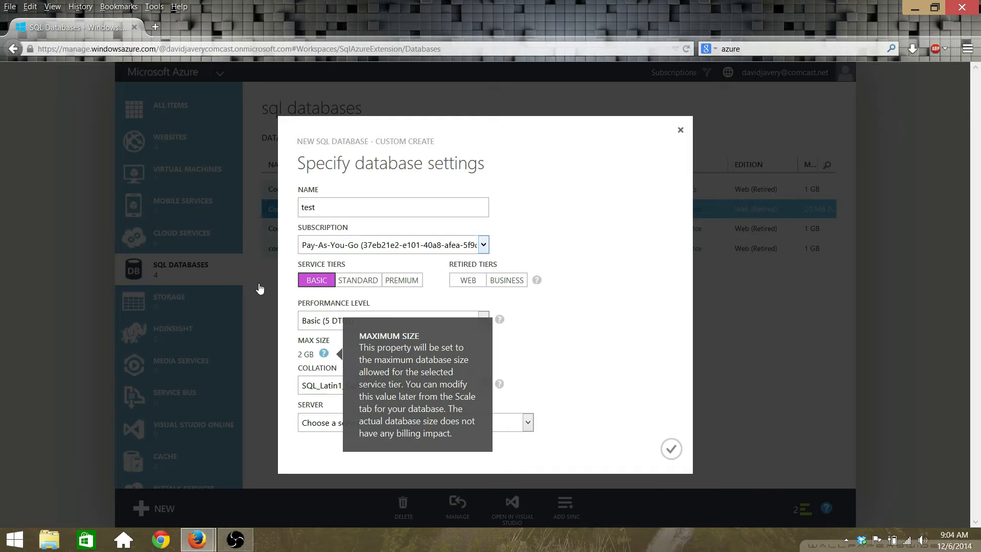
click(372, 278)
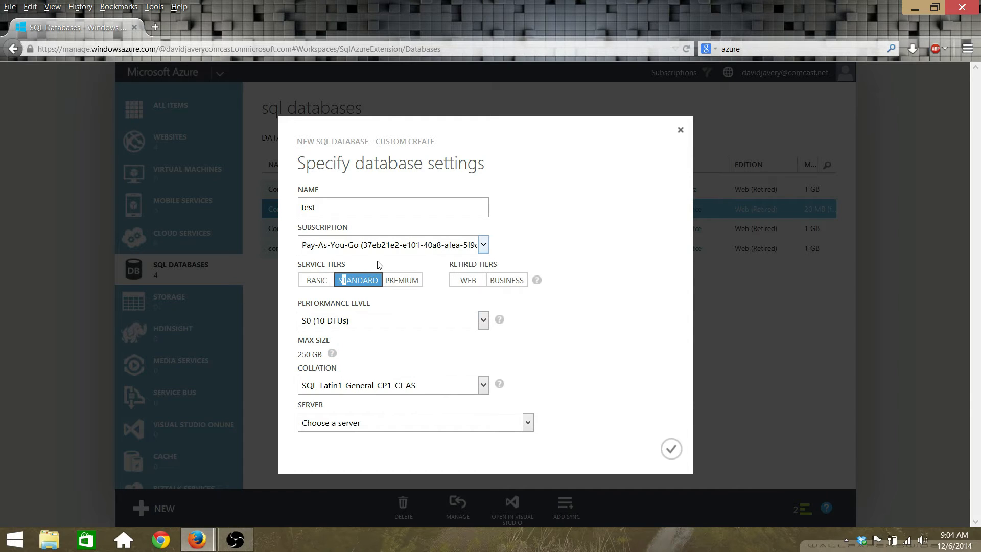
click(472, 324)
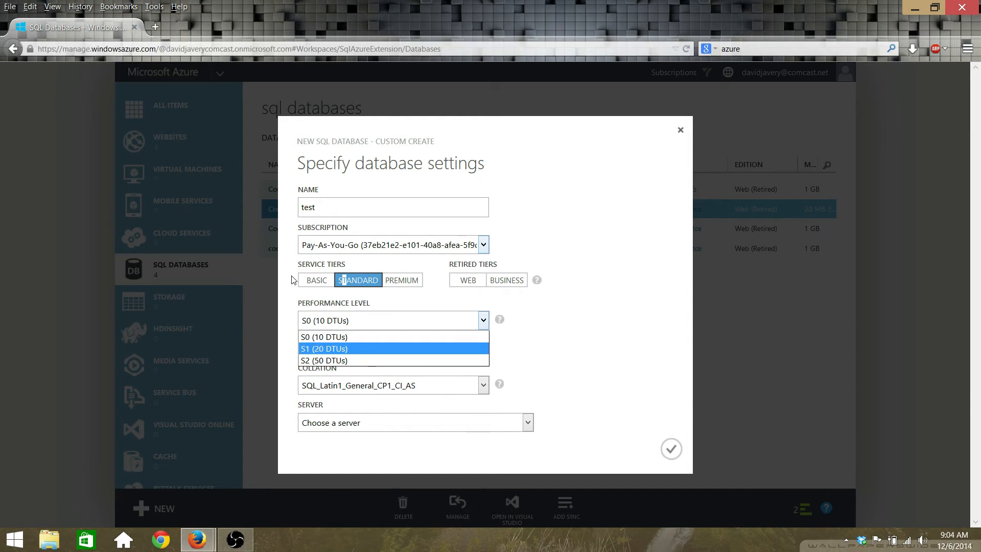
click(363, 339)
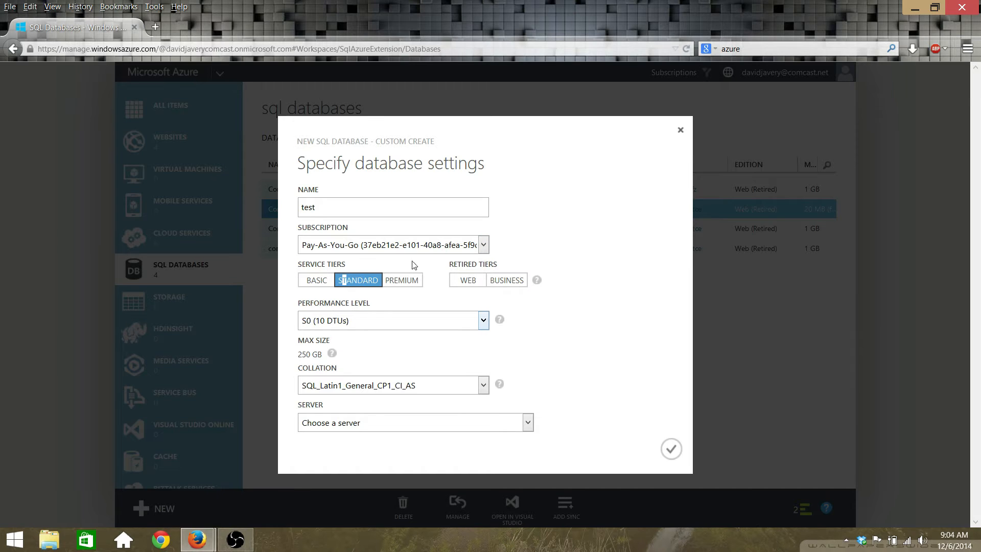
mouse_move(500, 320)
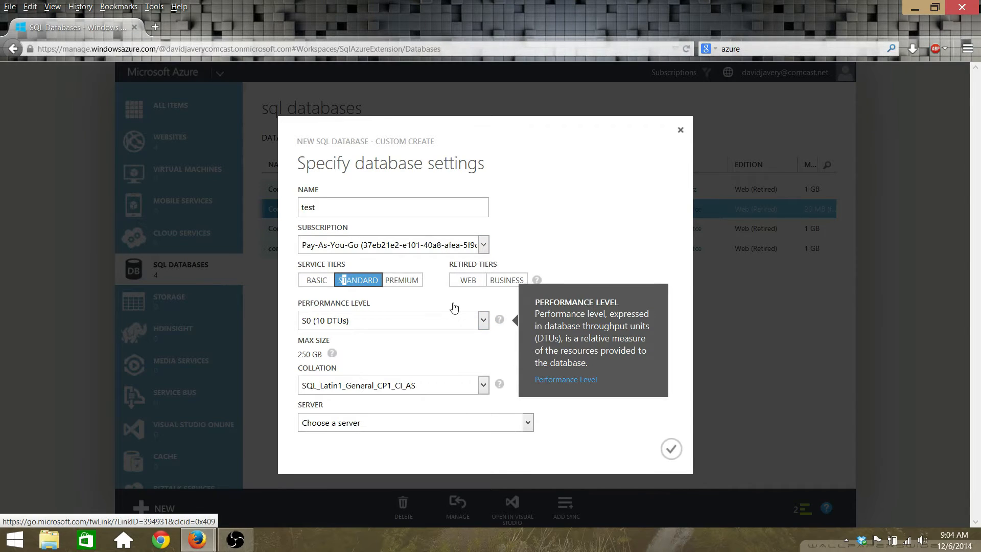
click(565, 379)
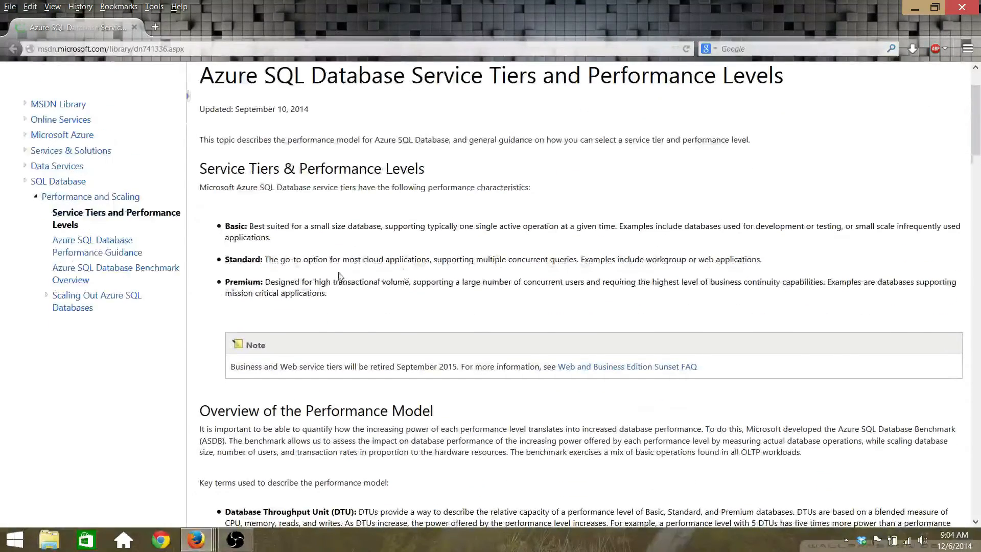
Step: Scroll through the MSDN description of the Basic, Standard and Premium service tiers
scroll(459, 235, down, 10)
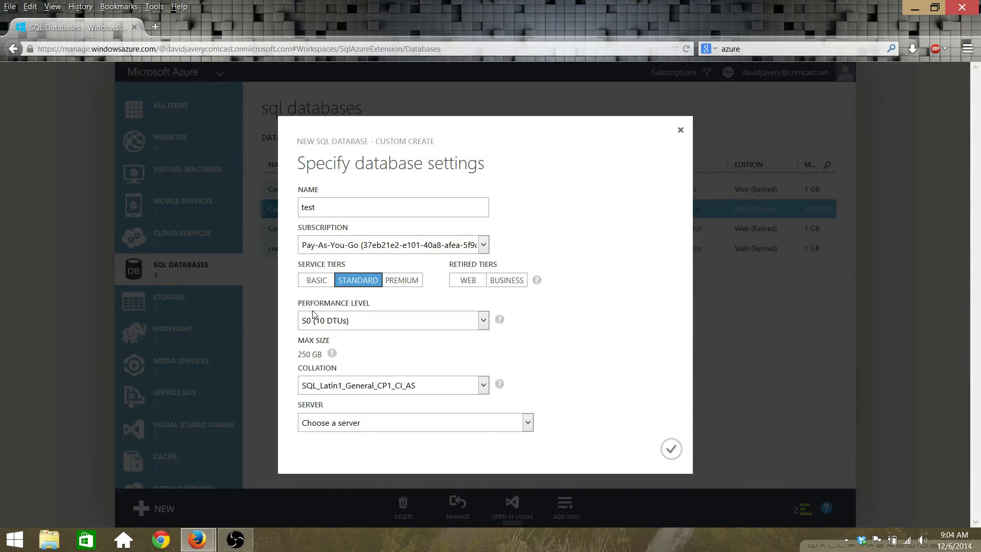
Step: Try the Server choices for the test database, including a new SQL database server
click(441, 421)
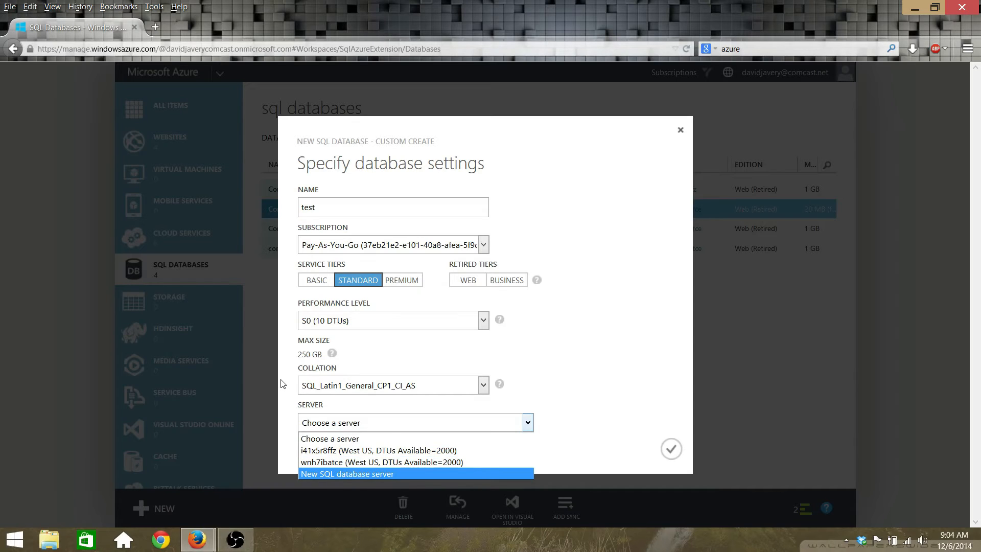
click(347, 473)
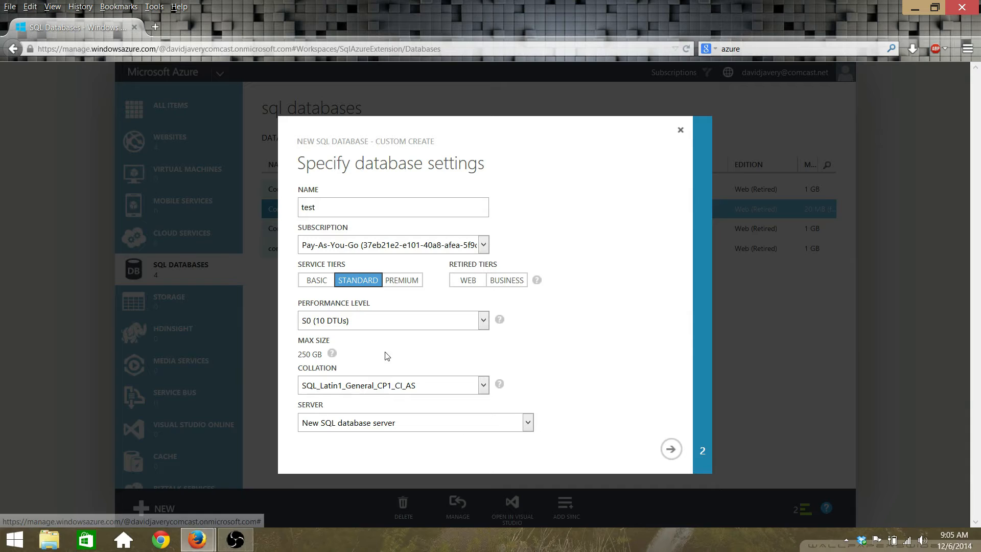
click(465, 424)
key(Up)
key(Up)
key(Up)
key(Down)
key(Return)
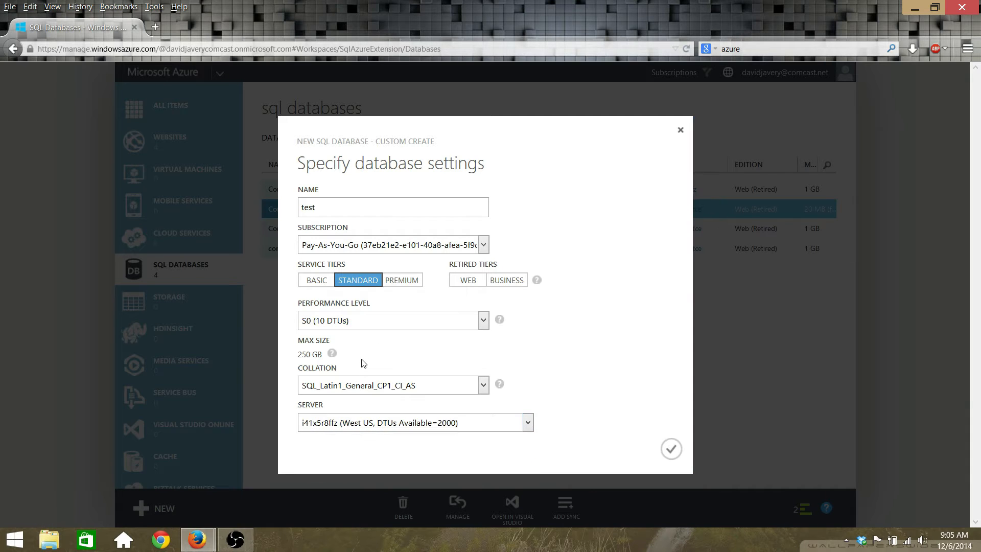
key(alt+Down)
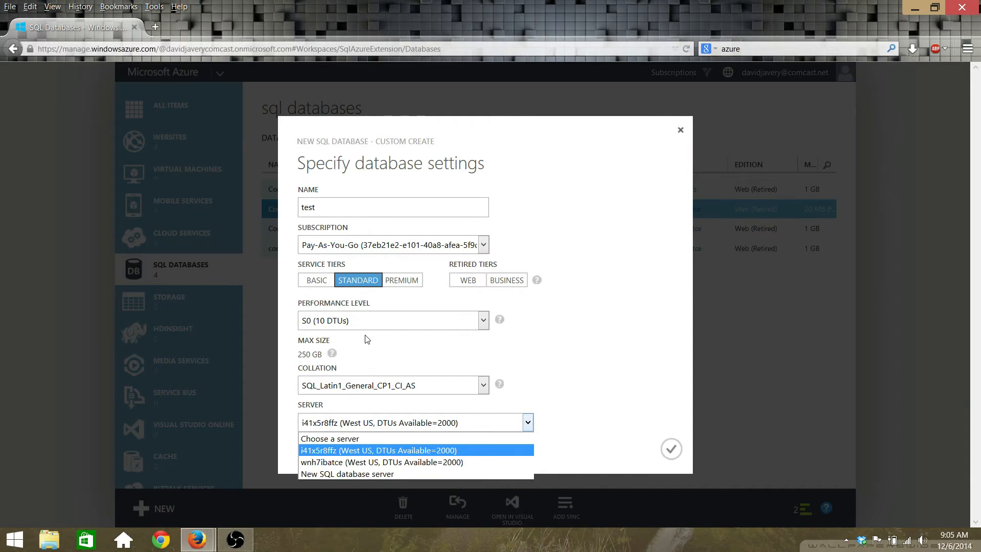
key(Down)
key(Down)
key(Return)
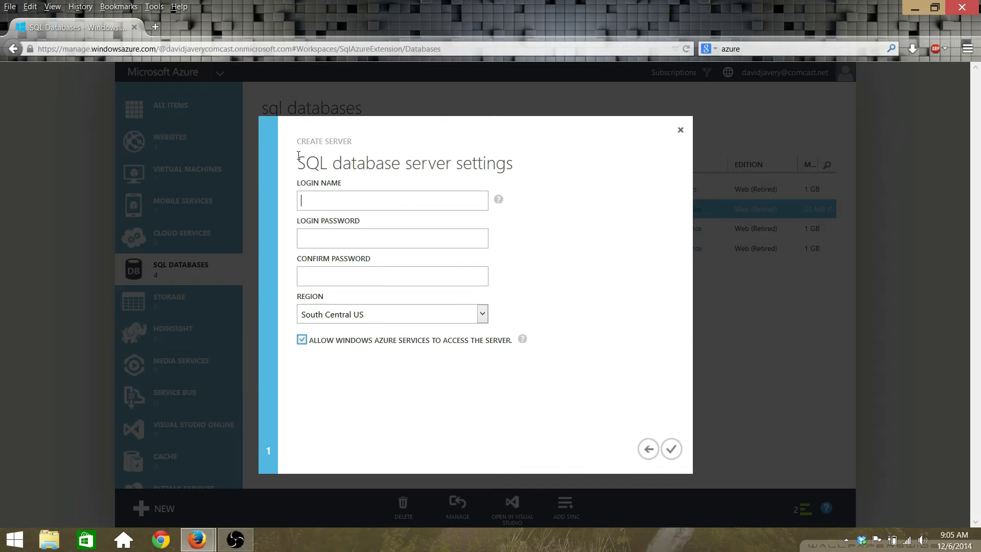
Step: Keep South Central US as the region, go back, and cancel creating the database
click(414, 315)
click(414, 316)
click(648, 449)
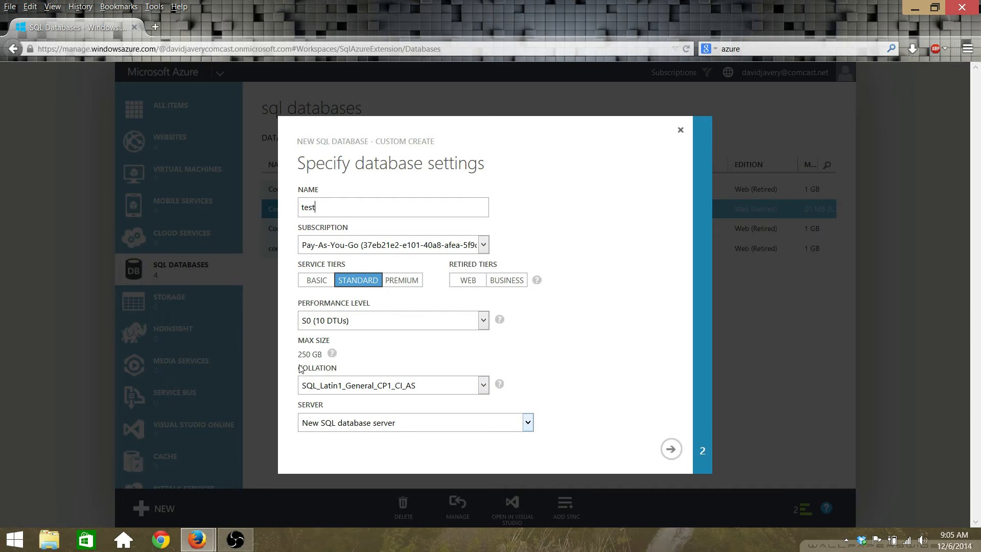
click(360, 423)
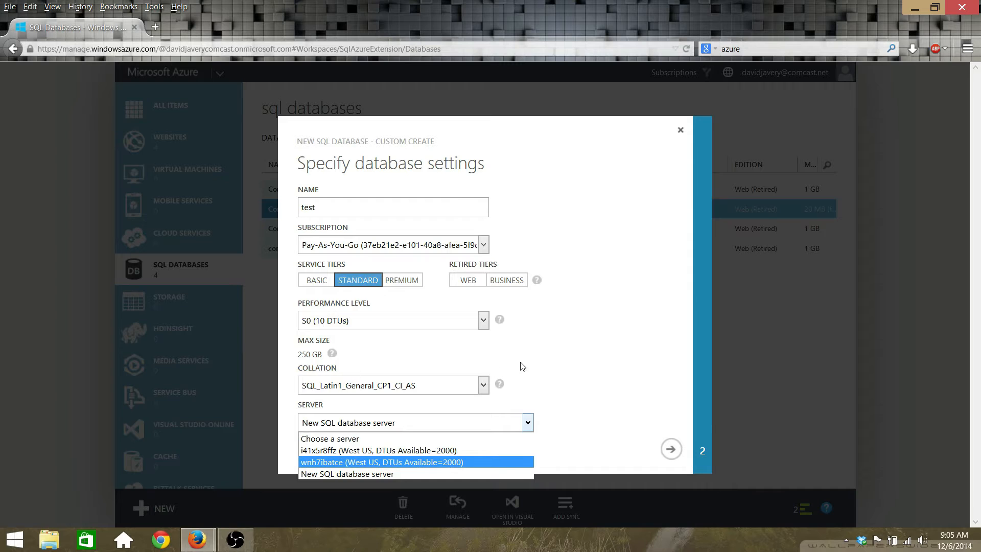
click(548, 104)
click(681, 129)
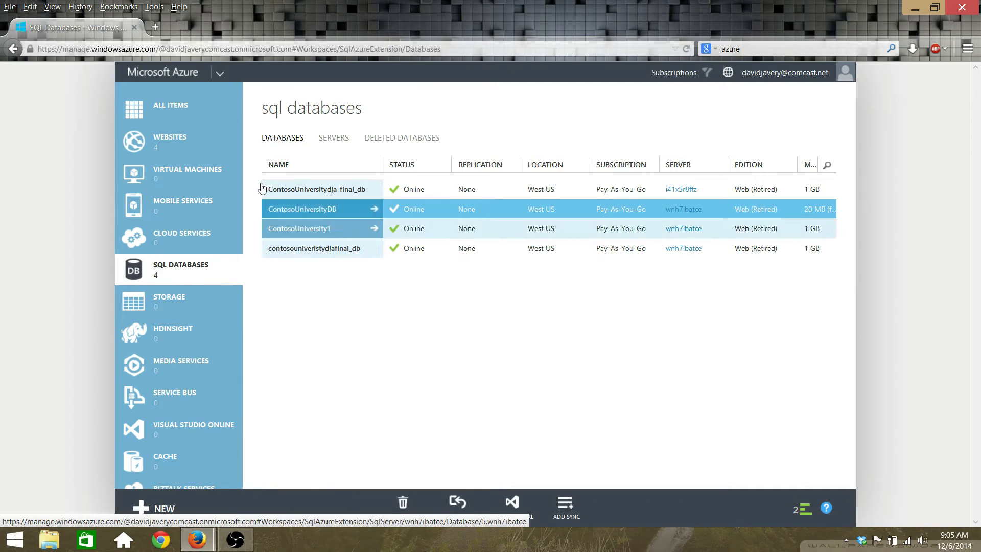
Step: Allow pop-ups from manage.windowsazure.com and open the contosouniversity1 database management page
click(271, 228)
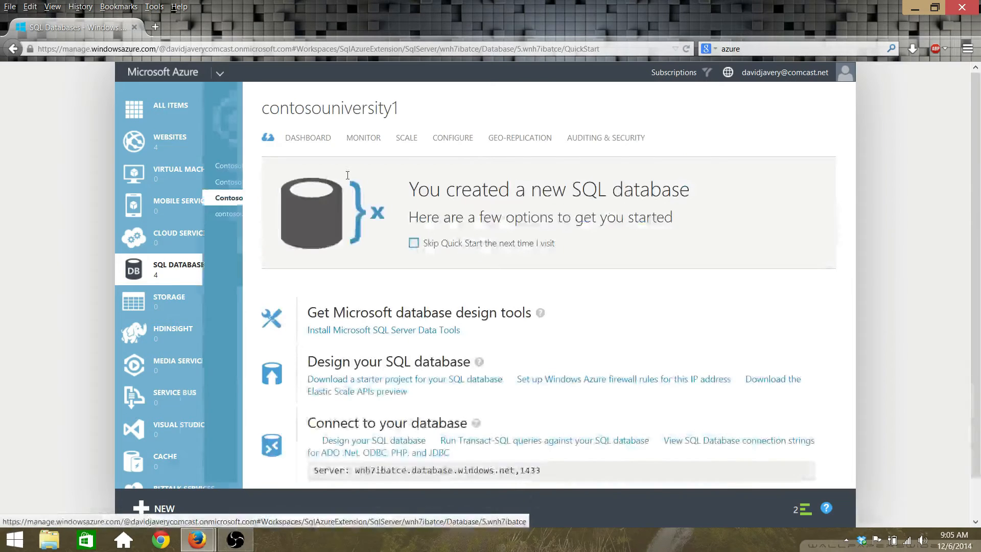
click(373, 440)
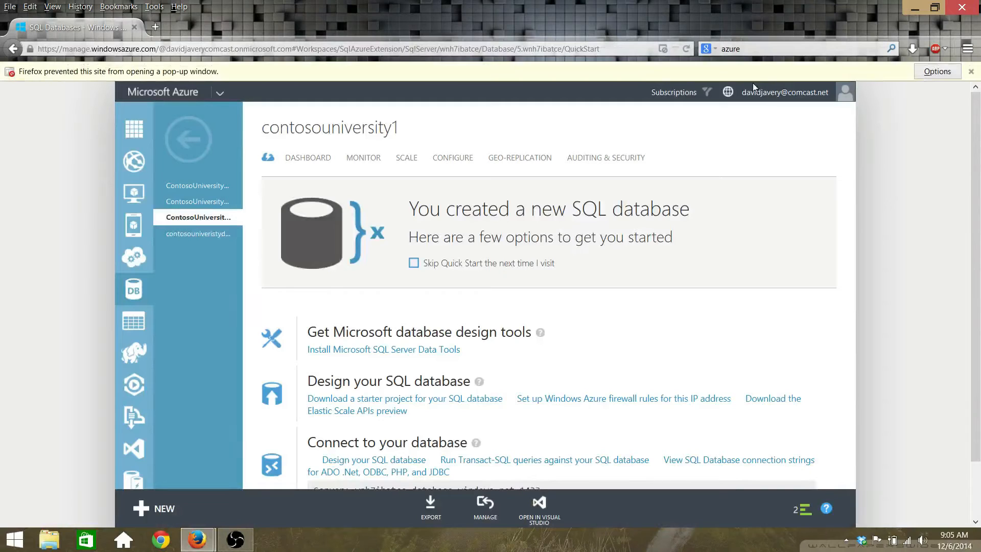
click(937, 71)
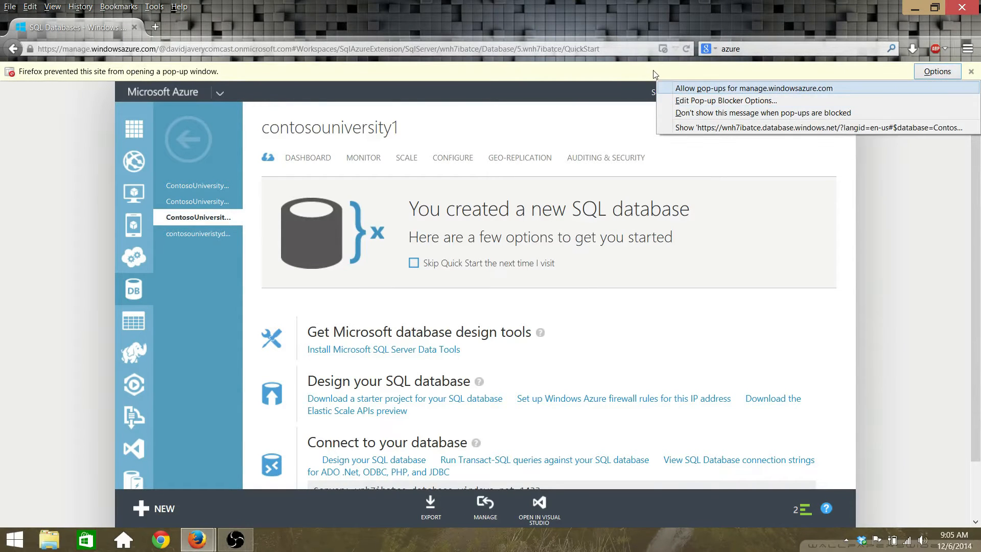
click(816, 88)
click(359, 440)
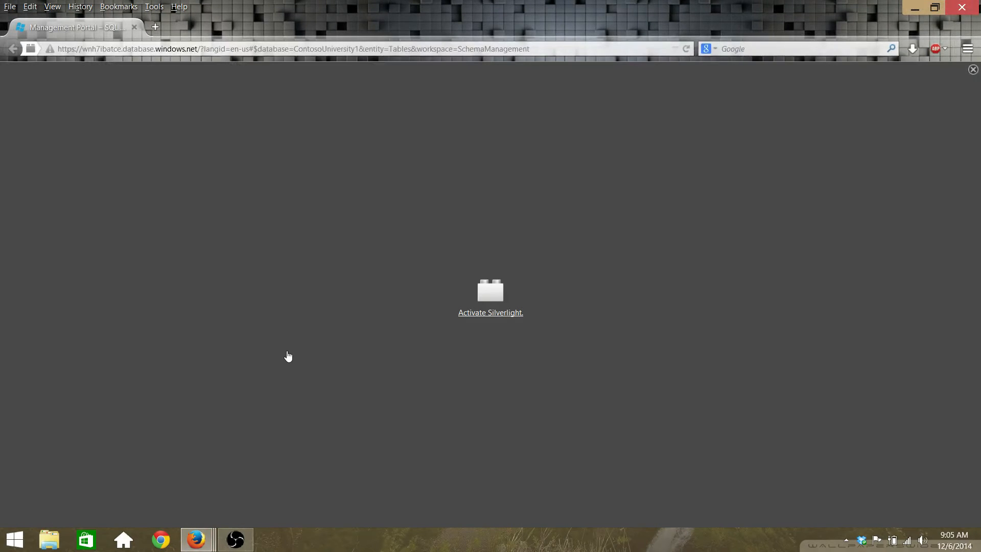
Step: Permanently allow Silverlight and log on to ContosoUniversity1 with the database password
click(396, 256)
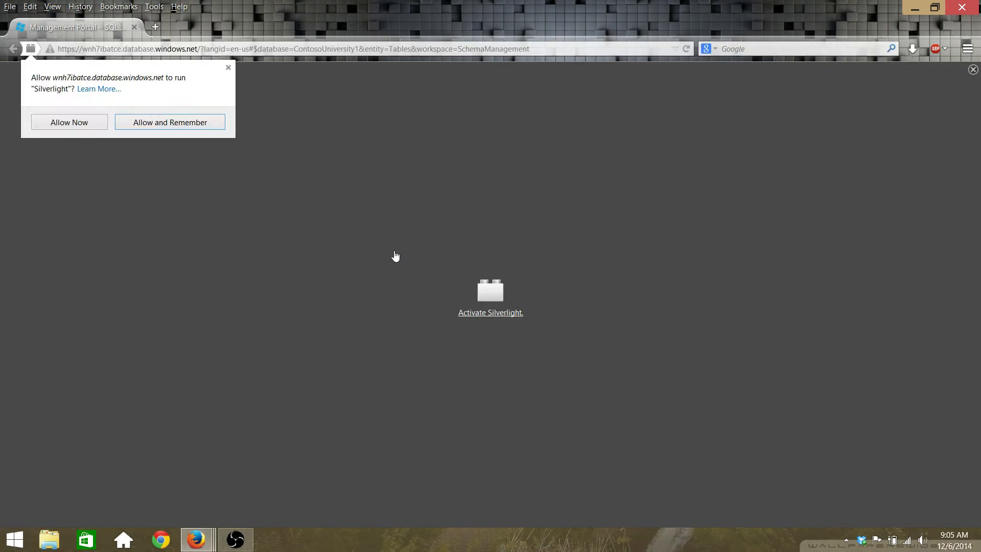
click(173, 125)
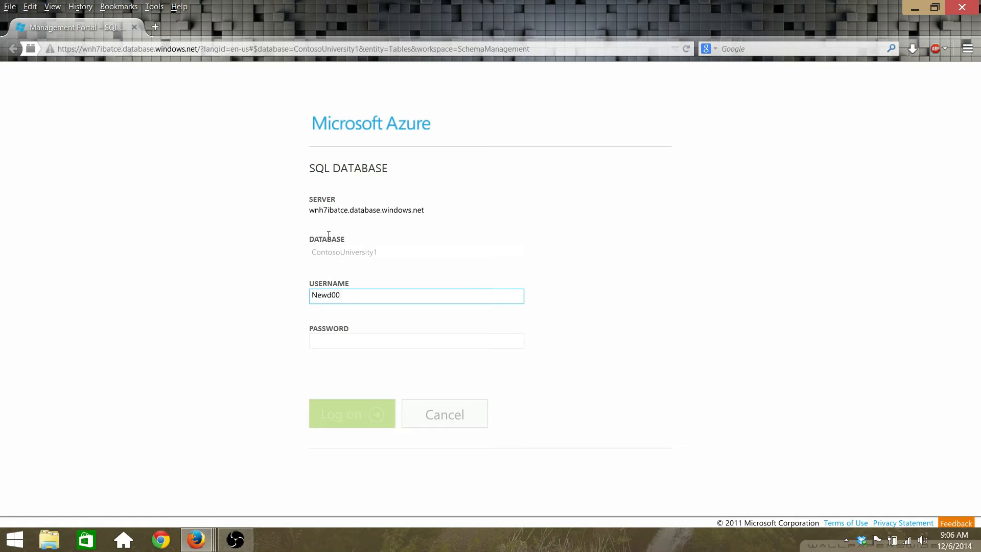
key(Tab)
text(Pa$$w)
key(Return)
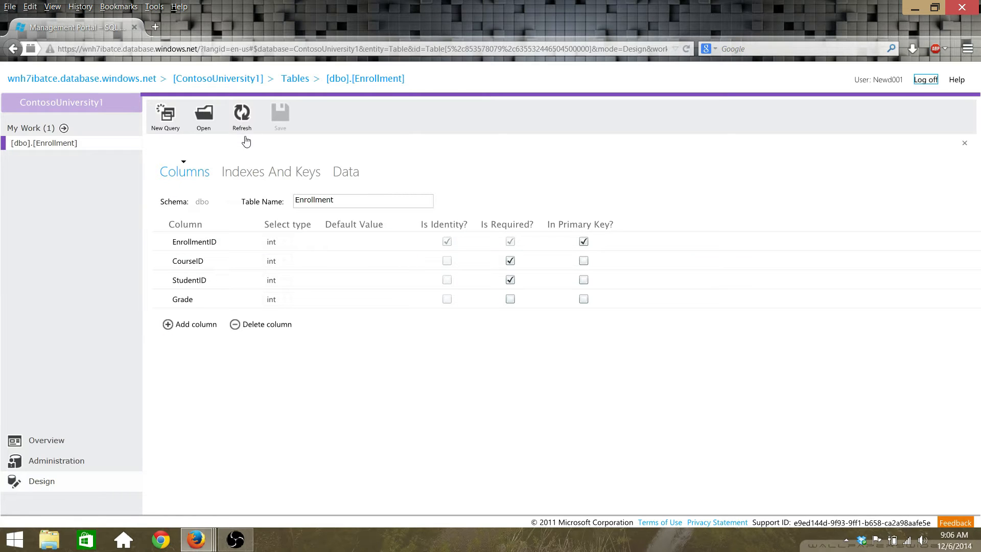
Step: Check the Enrollment table's Indexes And Keys and Data views, then start Untitled1.sql
click(252, 172)
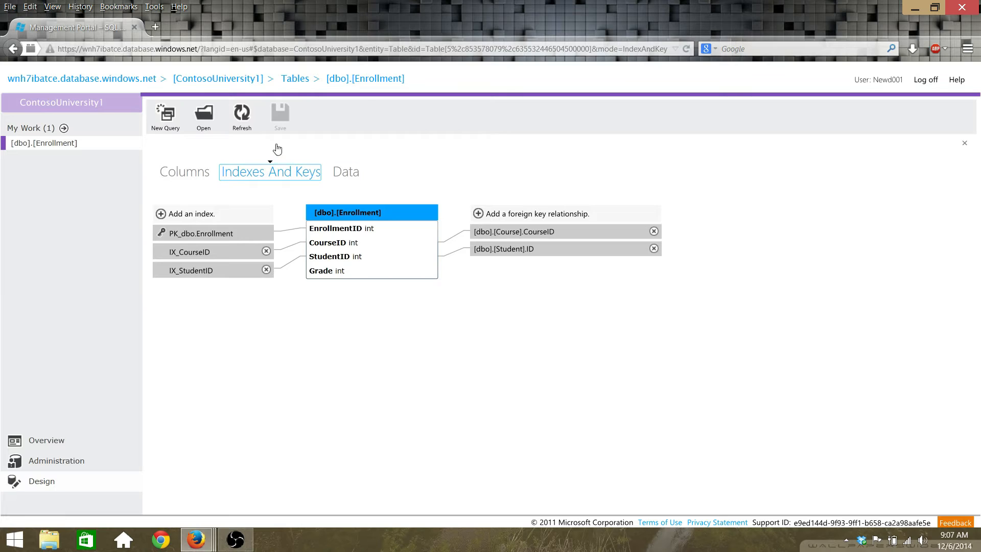
click(346, 172)
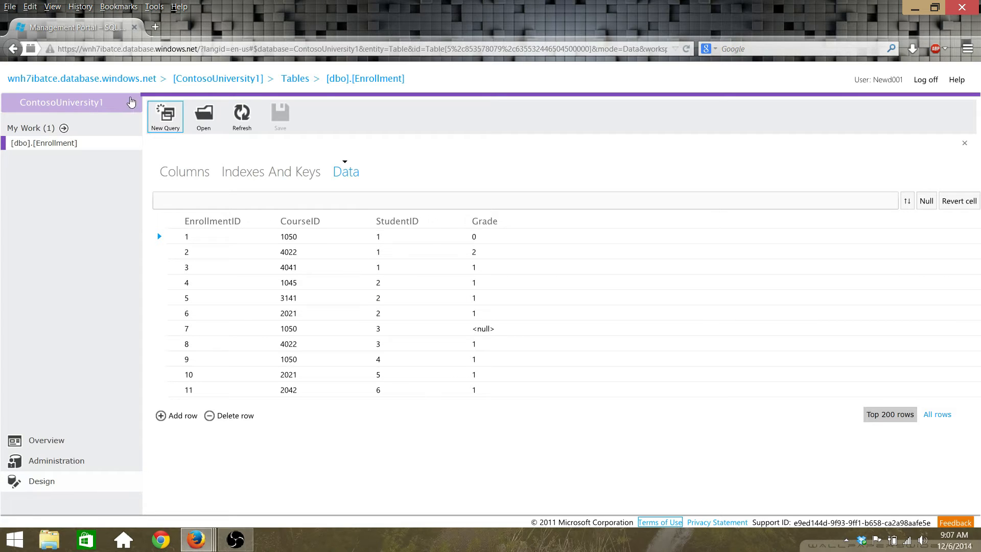
click(165, 115)
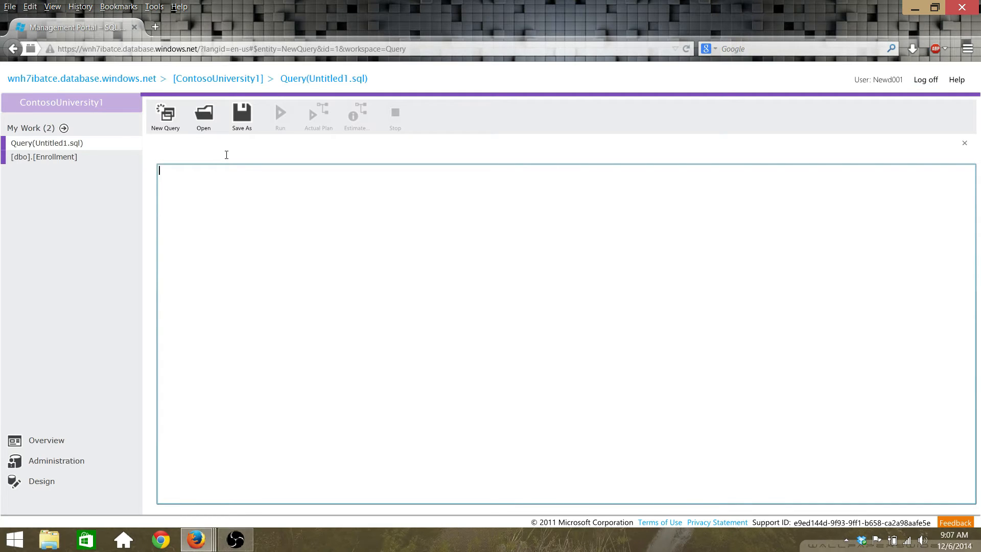
Step: Run SELECT * FROM Enrollment to get 11 rows, then choose Log off
text(s)
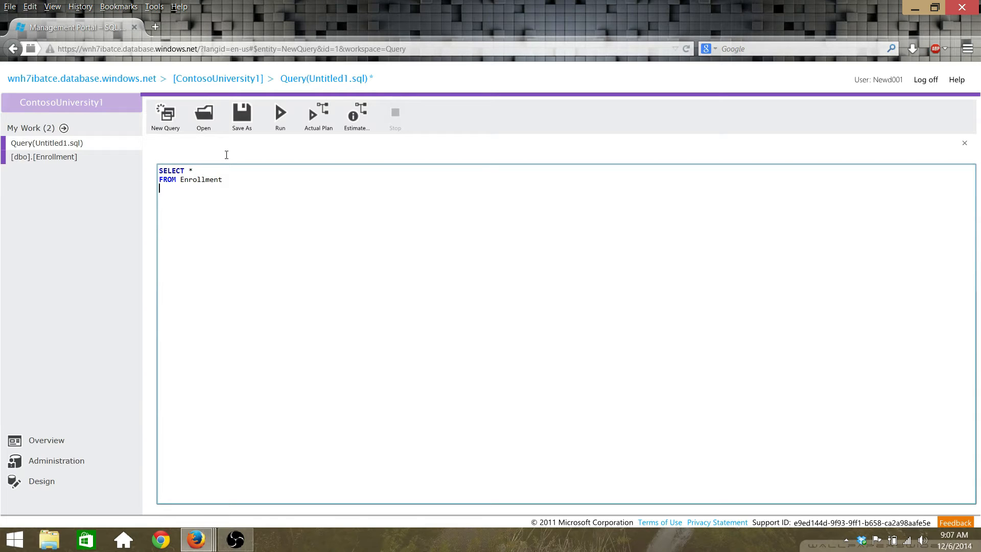
click(281, 114)
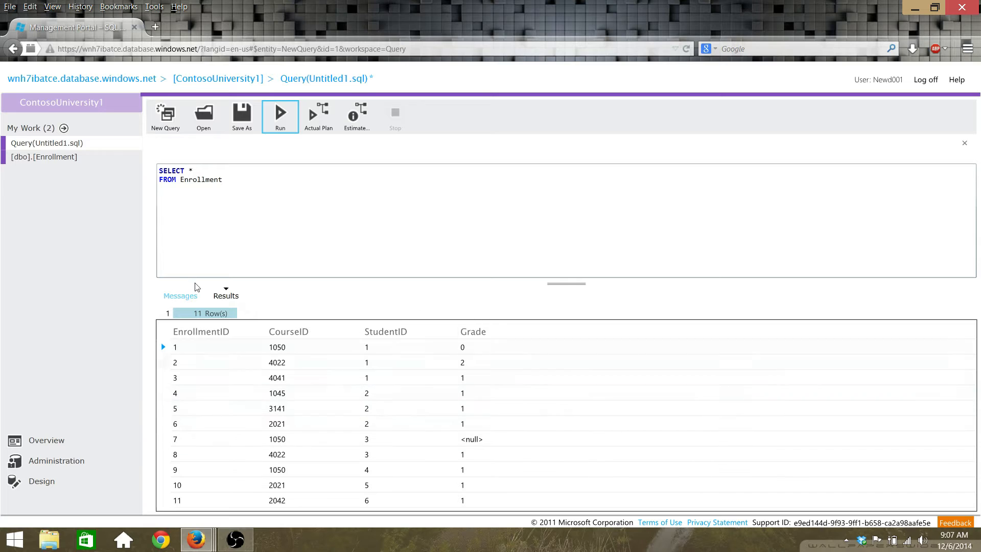
click(176, 240)
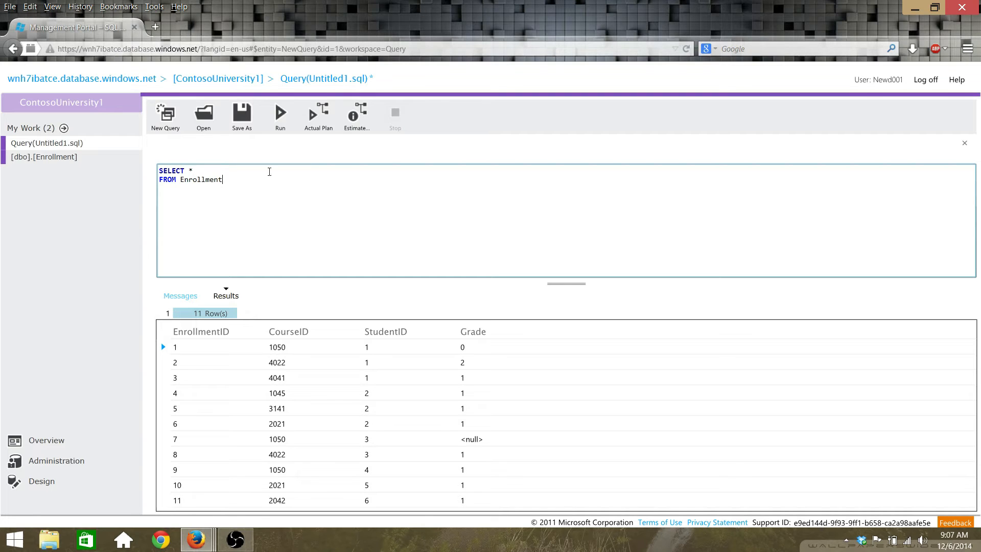
click(926, 80)
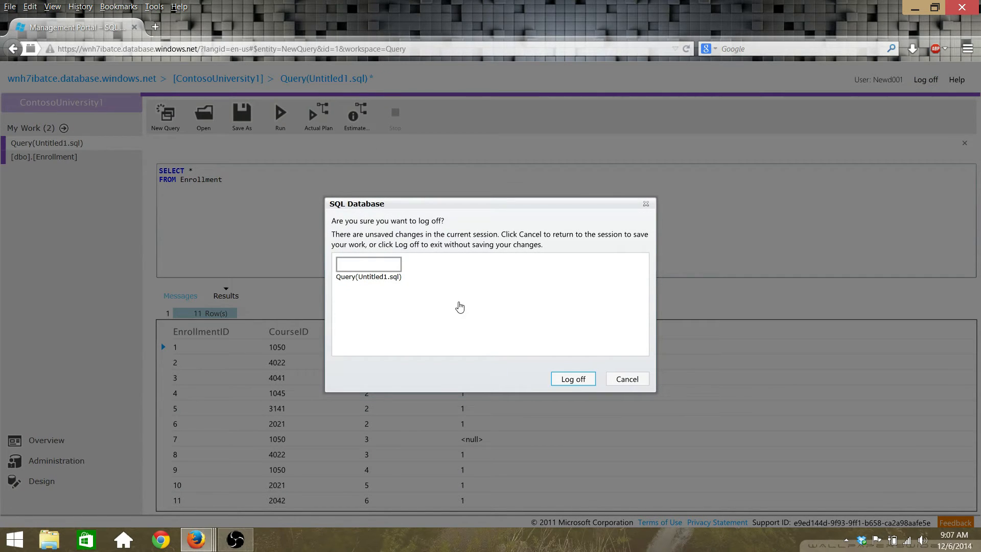
Step: Confirm logging off, then close the database portal window and leave the page
key(Return)
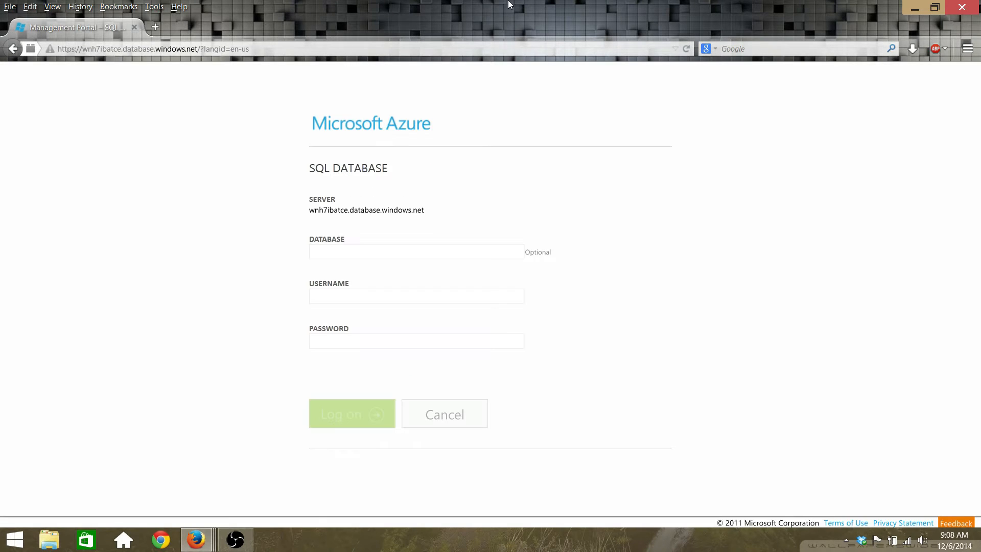
click(959, 7)
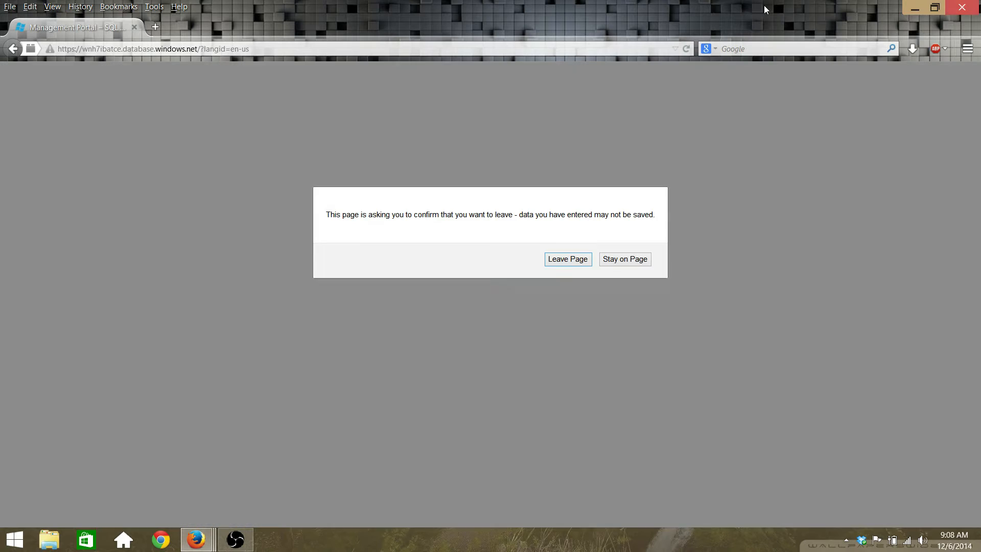
key(Return)
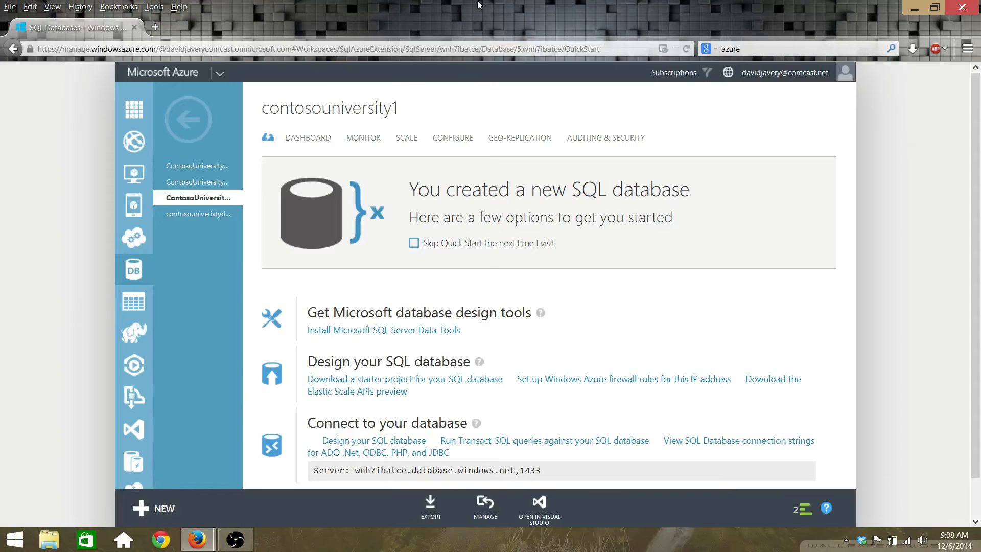
click(14, 539)
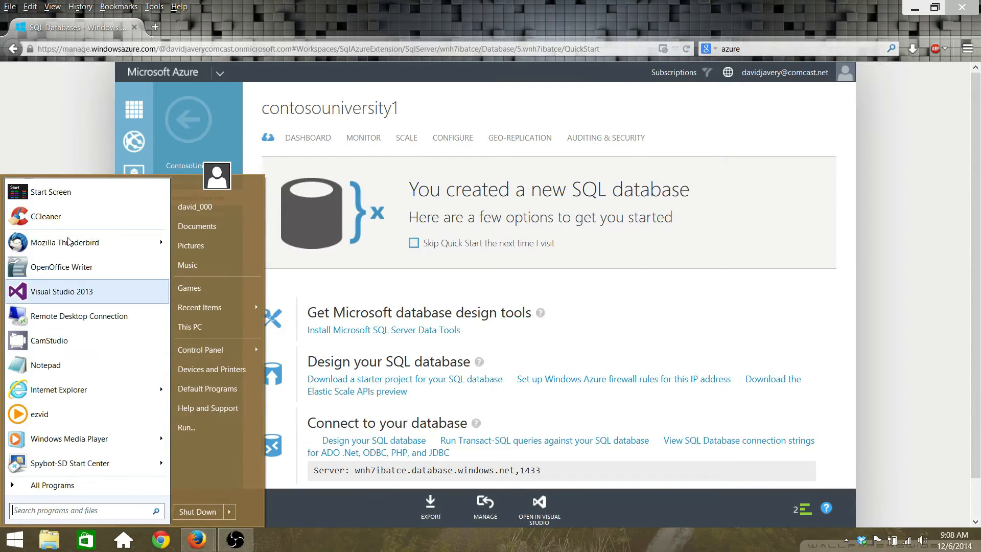
Step: Launch Visual Studio 2013, open the recent ContosoUniversity project, and build and run it
click(68, 291)
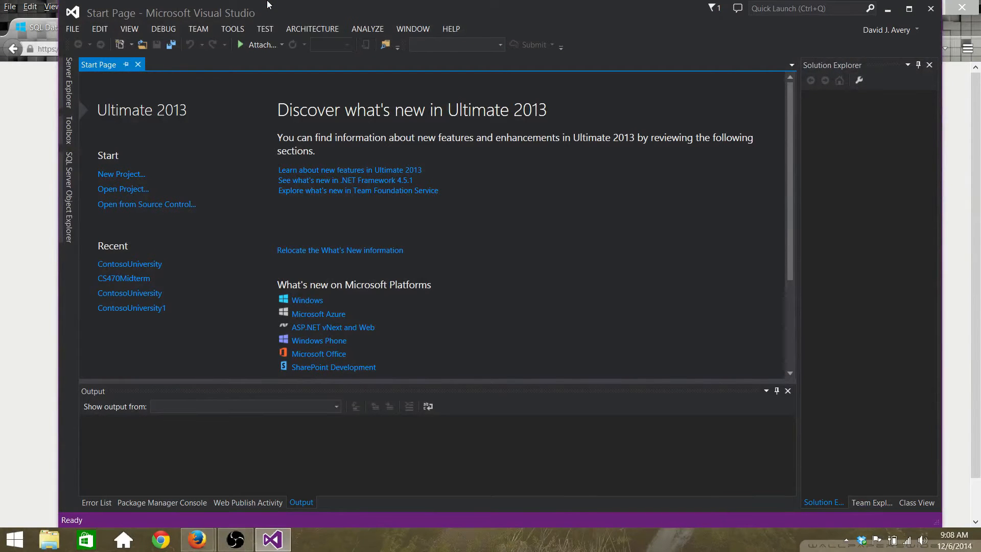
click(129, 263)
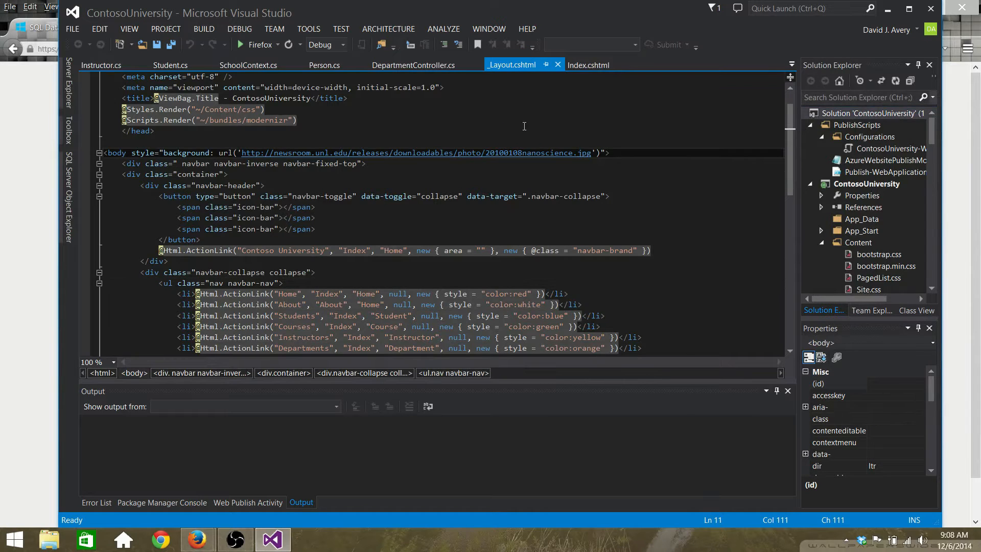
key(ctrl+shift+b)
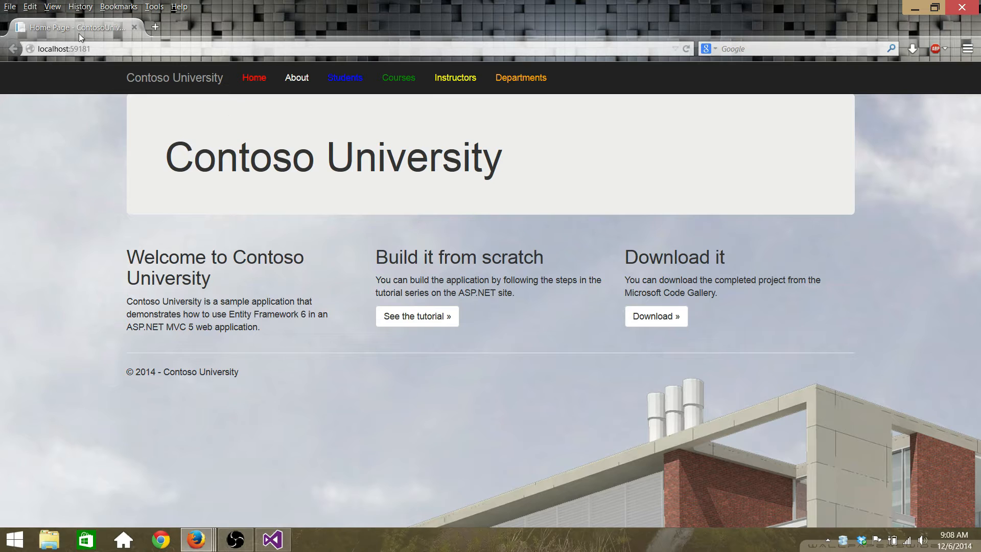
Step: Select the localhost:59181 address in Firefox's address bar
click(51, 49)
key(End)
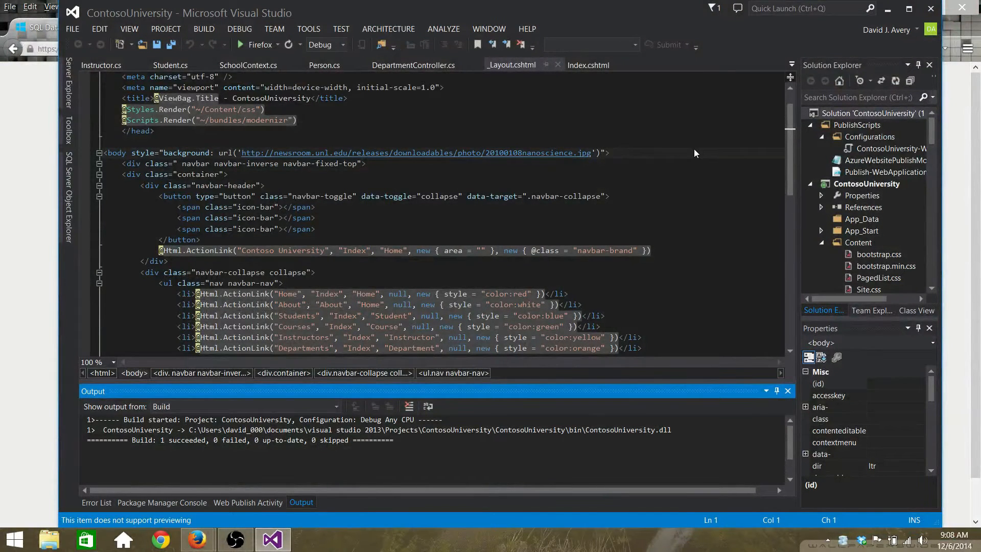
Step: Start Publish for the ContosoUniversity project at its Profile step, then switch to Firefox's Azure portal
right_click(864, 185)
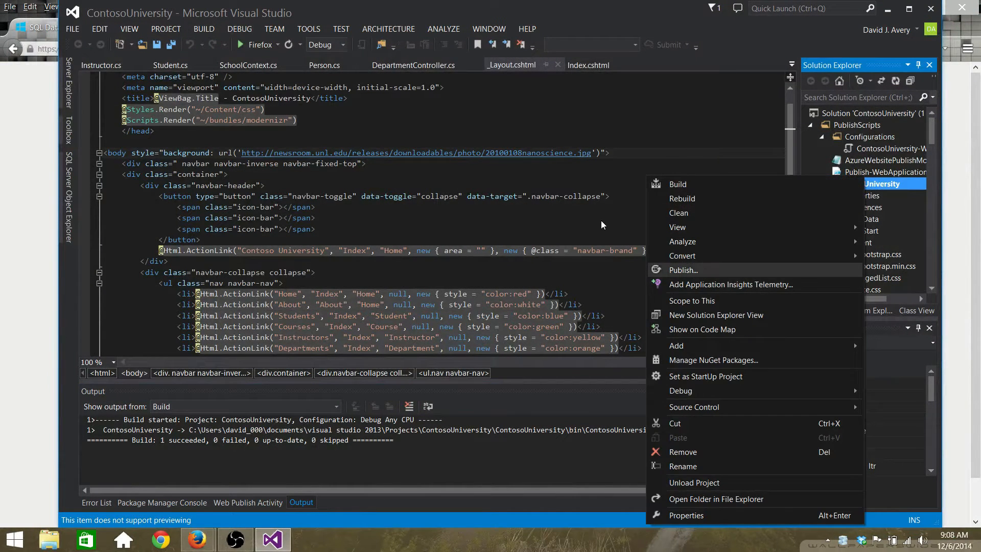
click(751, 272)
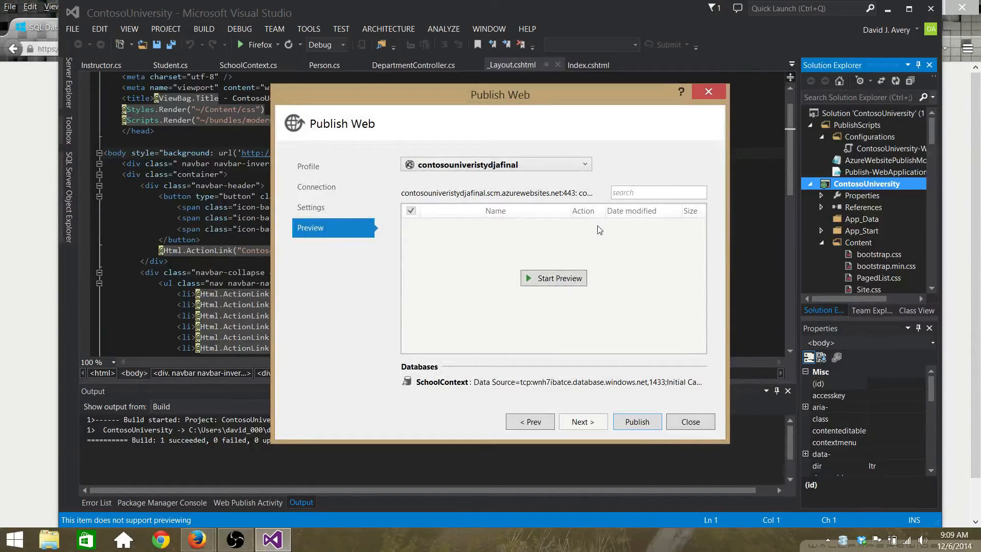
click(311, 166)
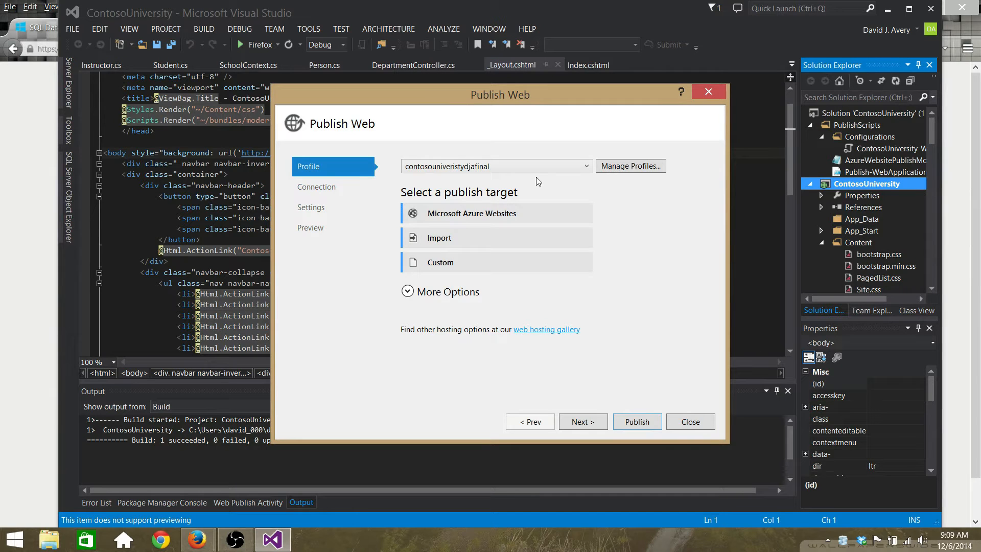
click(3, 116)
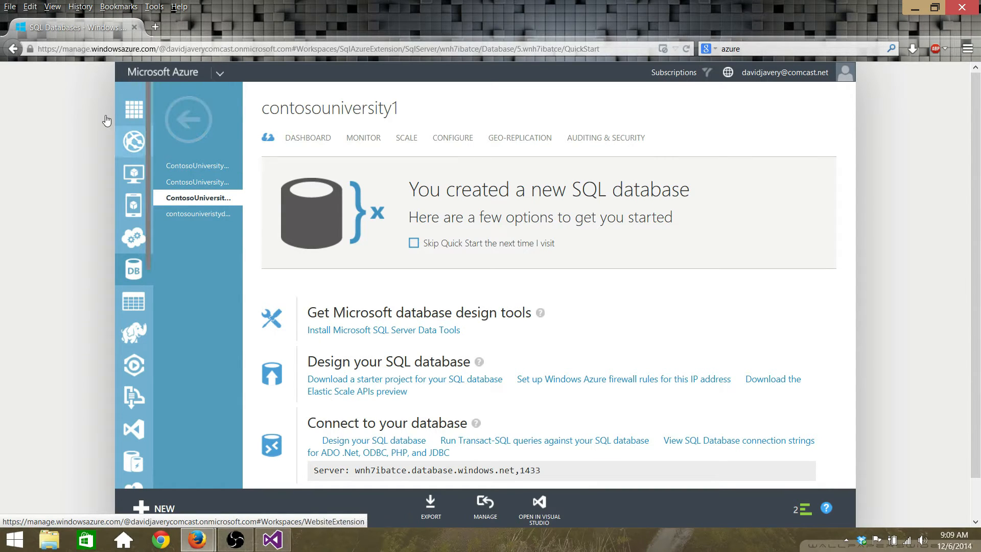
Step: View the contosouniversitydjatutorials website under Websites in the Azure portal, then return to Visual Studio
scroll(134, 121, down, 1)
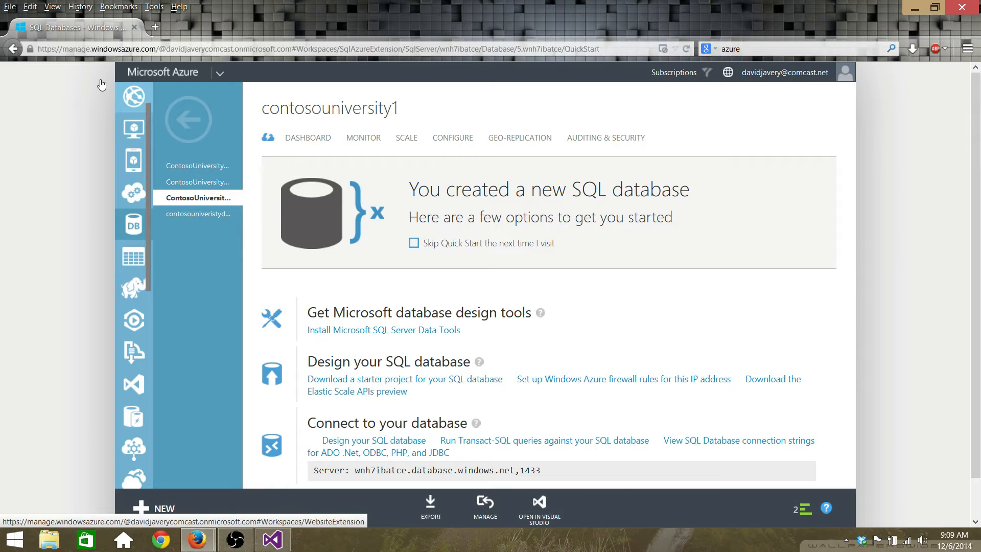
click(143, 94)
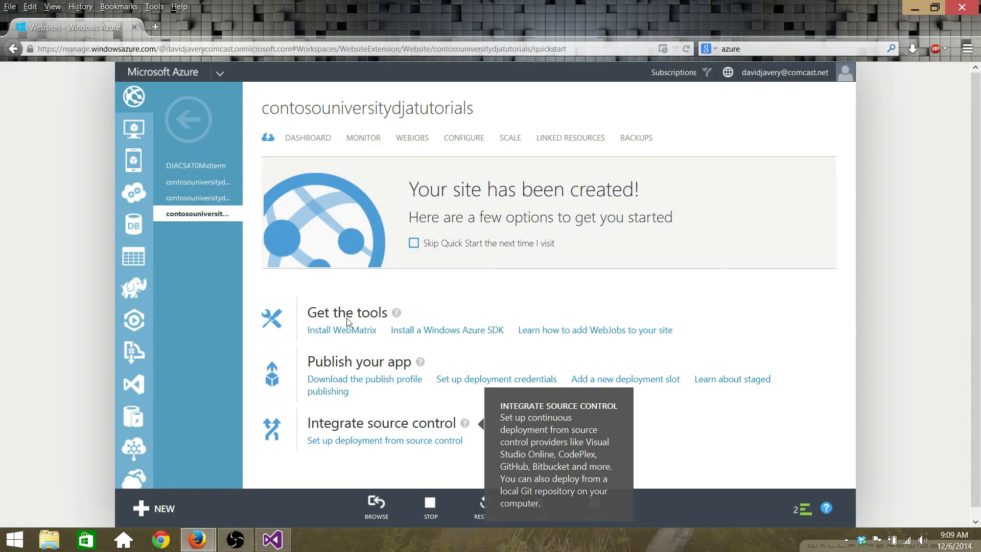
key(alt+Tab)
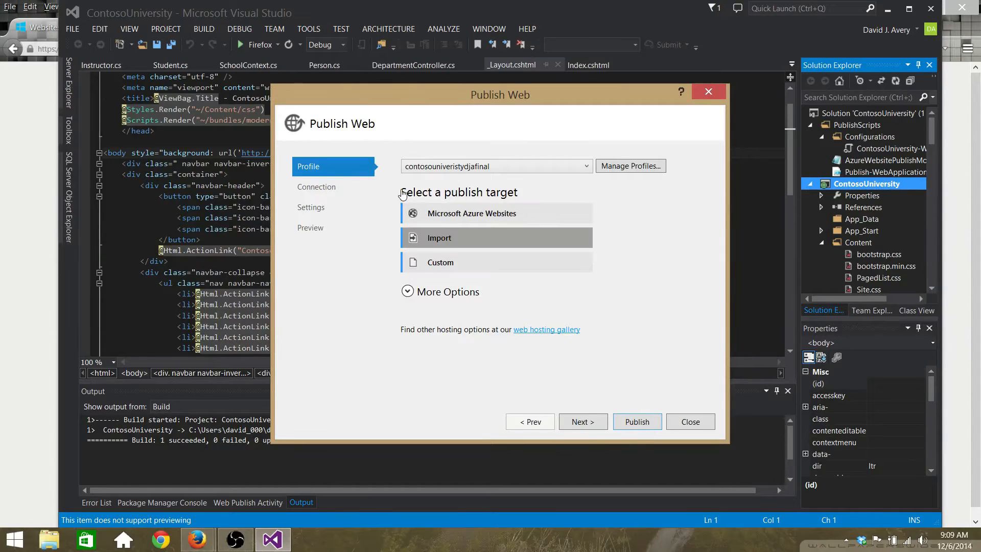
Step: Cancel importing publish settings, keep the contosouniversitydjafinal profile, and move to the Connection step
click(502, 238)
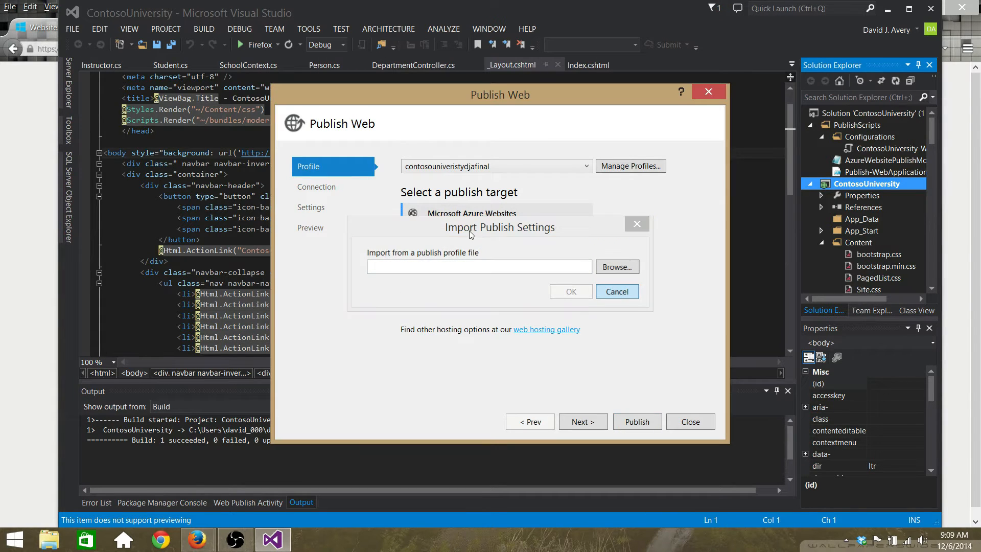
key(Escape)
key(alt+Down)
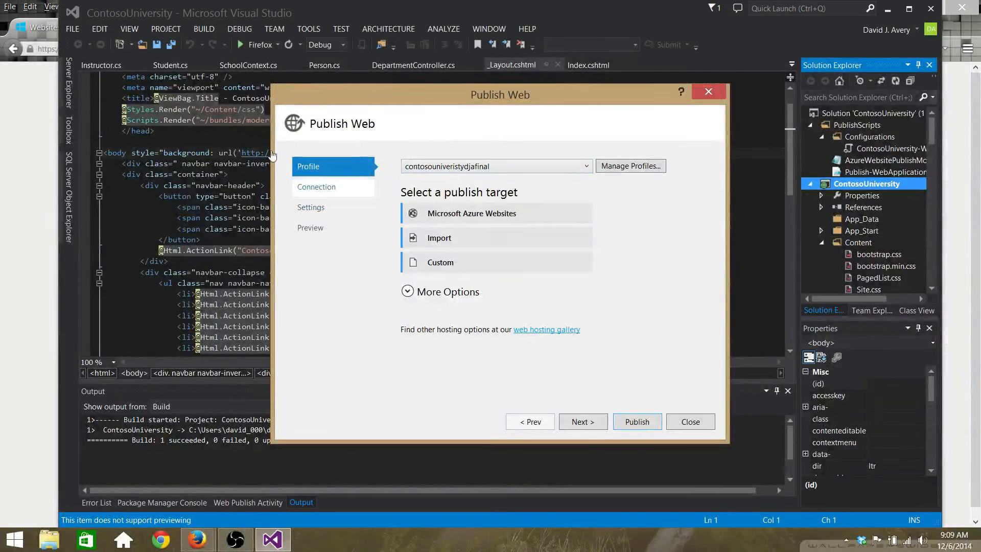
click(319, 187)
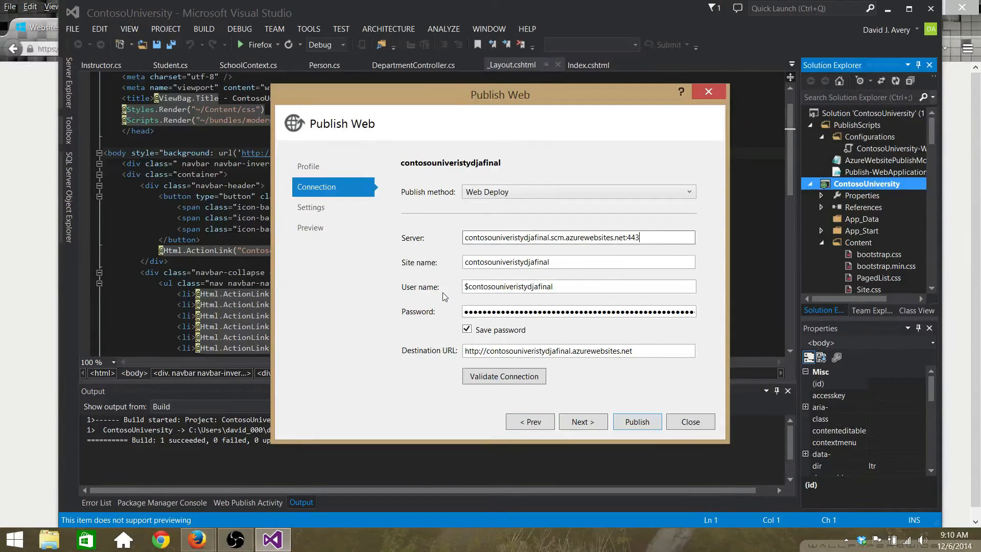
Step: Try signing in to Visual Studio with the account password, then close the dialog after it fails
click(333, 208)
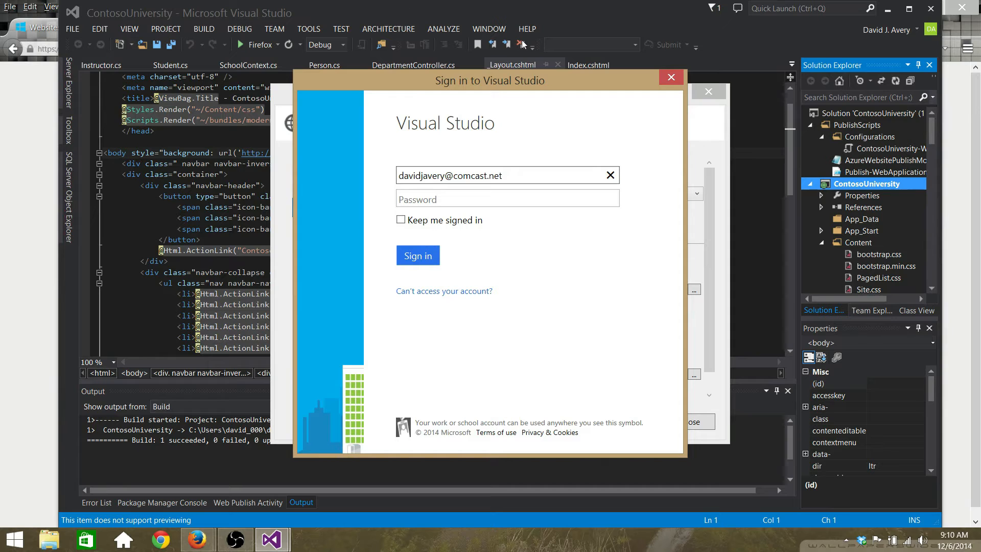
key(Tab)
text(•••••••••••)
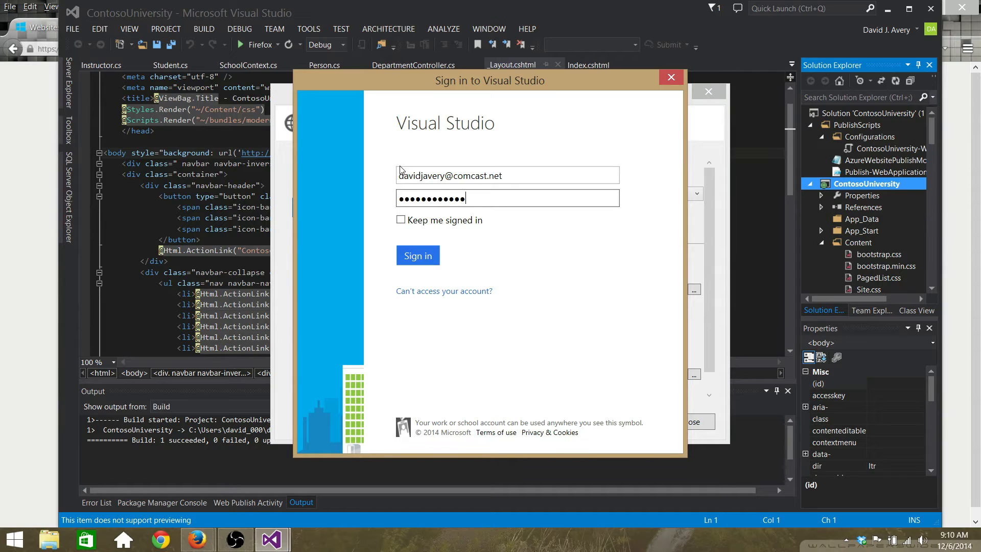
key(Return)
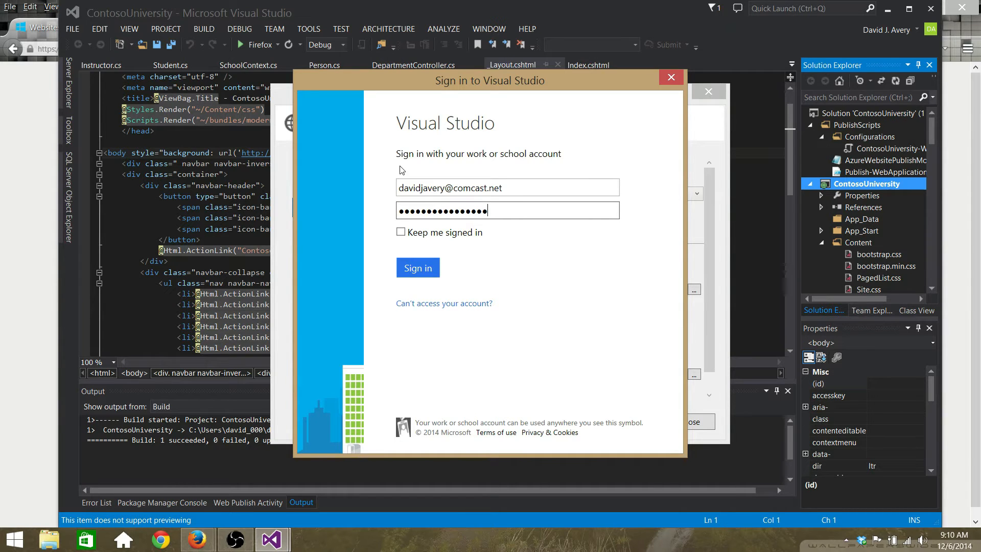
key(Tab)
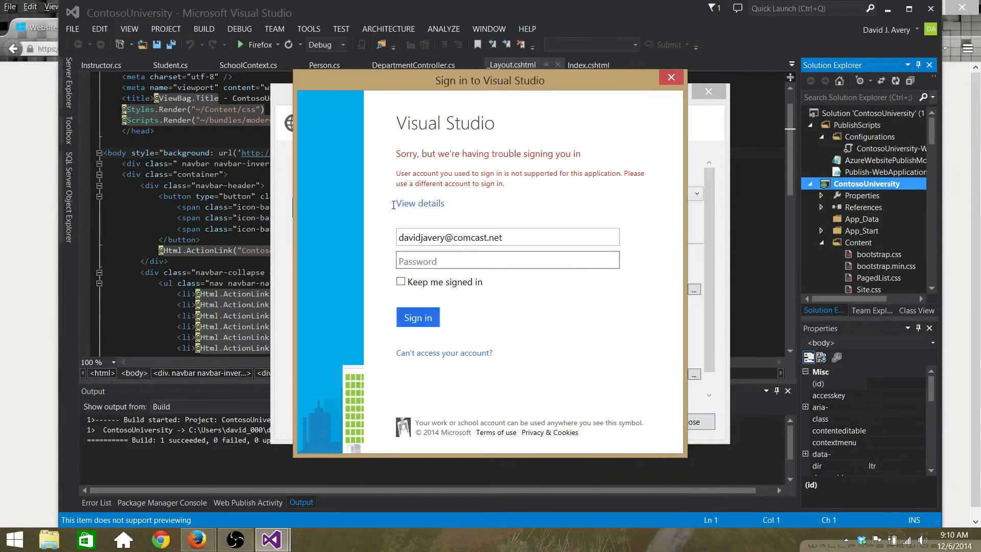
click(671, 77)
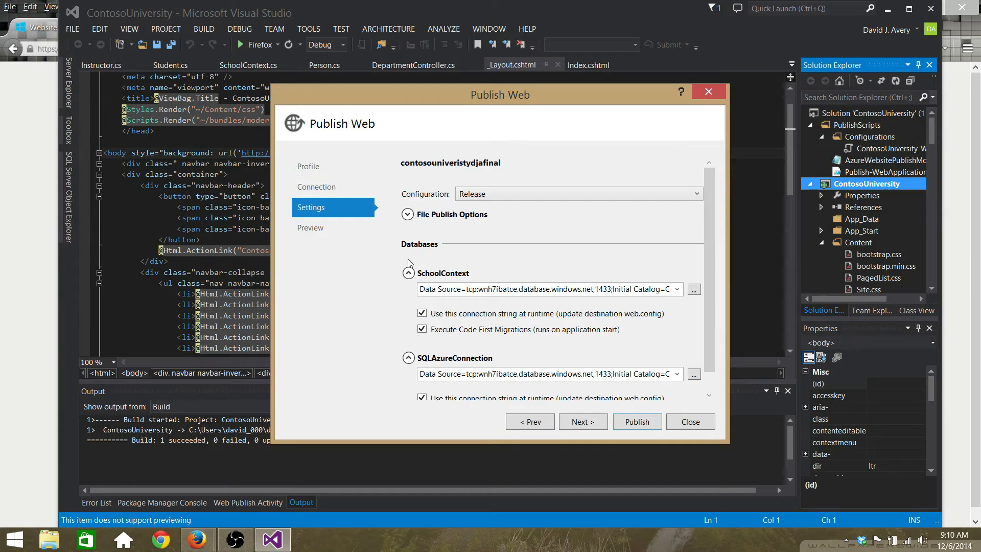
Step: Validate the Web Deploy connection, keep the Release configuration, and open SchoolContext's database list
click(307, 186)
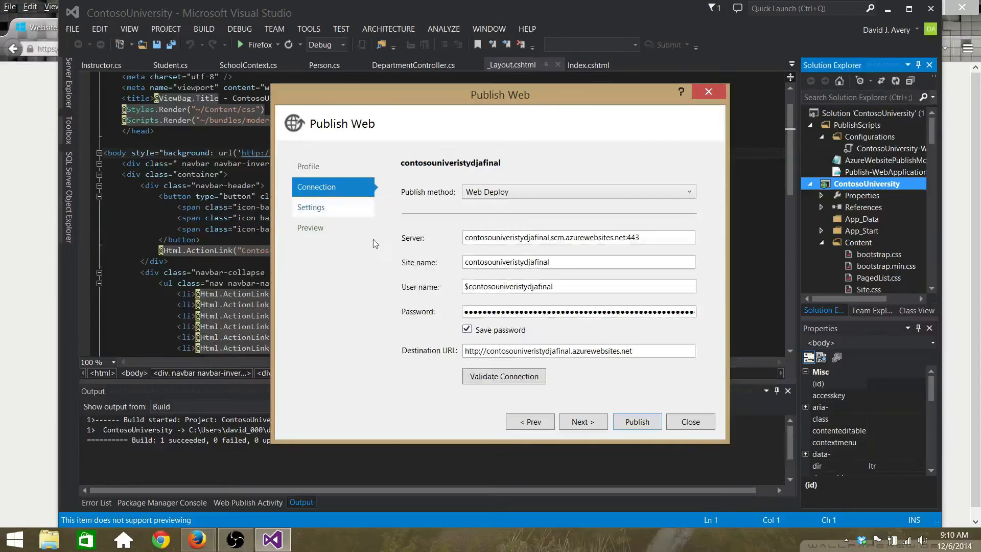
click(502, 376)
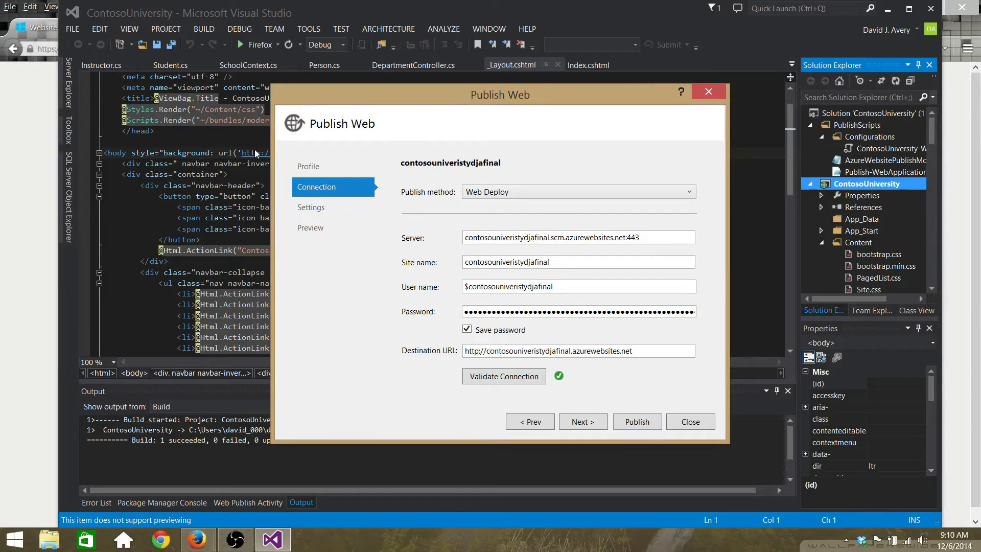
click(320, 209)
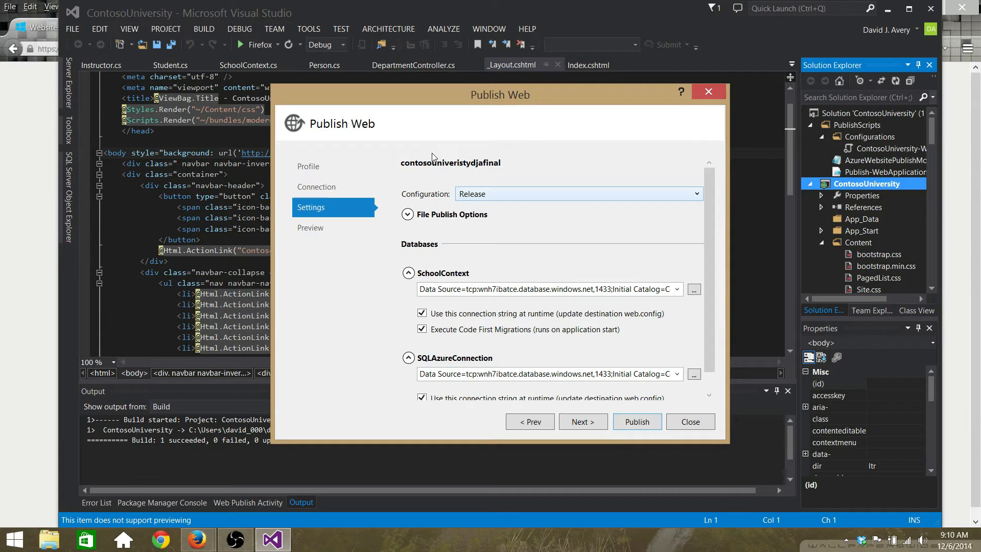
click(540, 194)
click(540, 194)
scroll(572, 213, down, 1)
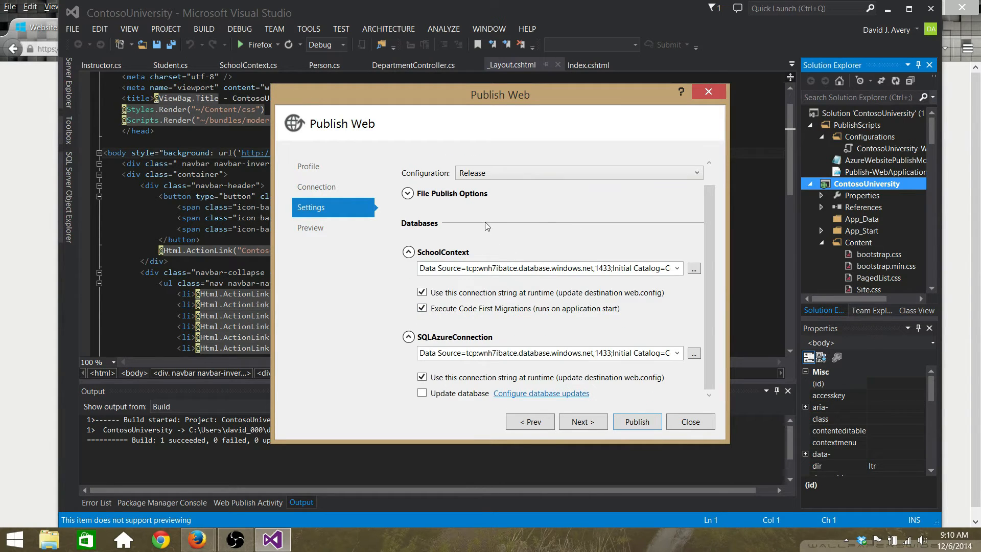
click(677, 268)
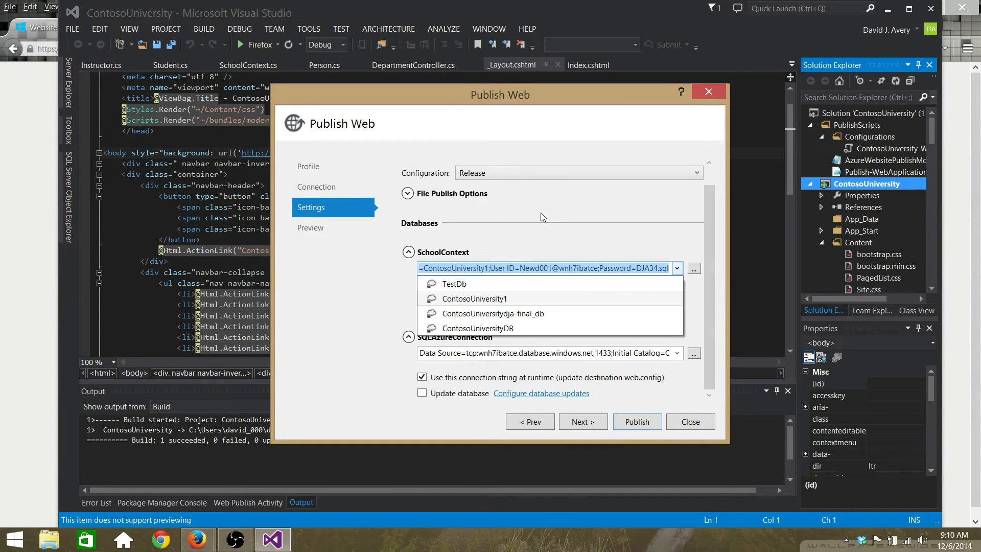
click(455, 246)
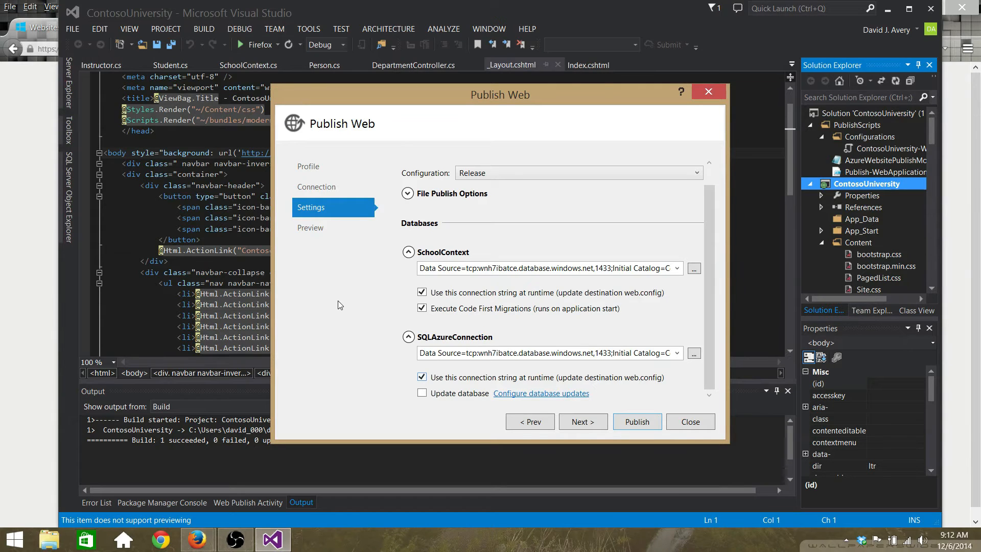
click(308, 227)
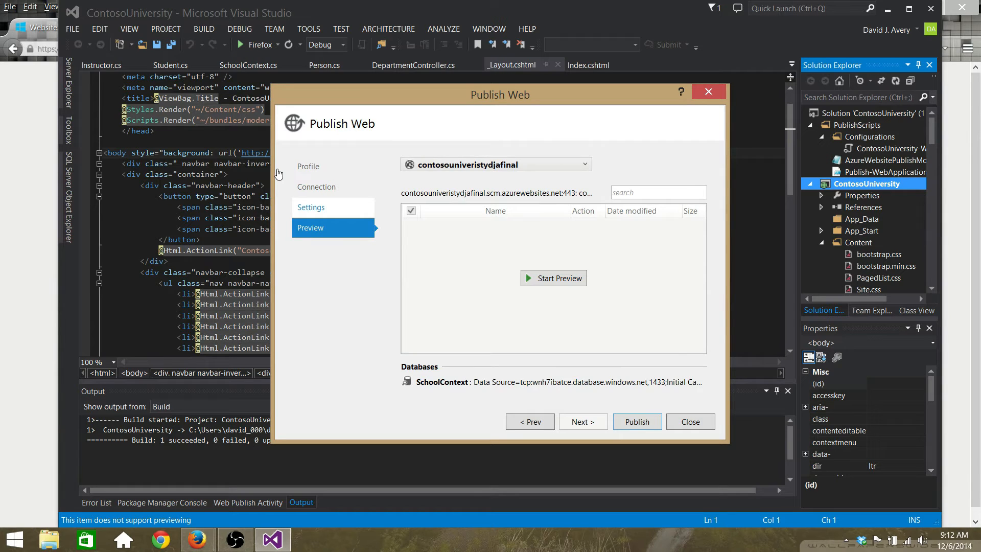
click(311, 207)
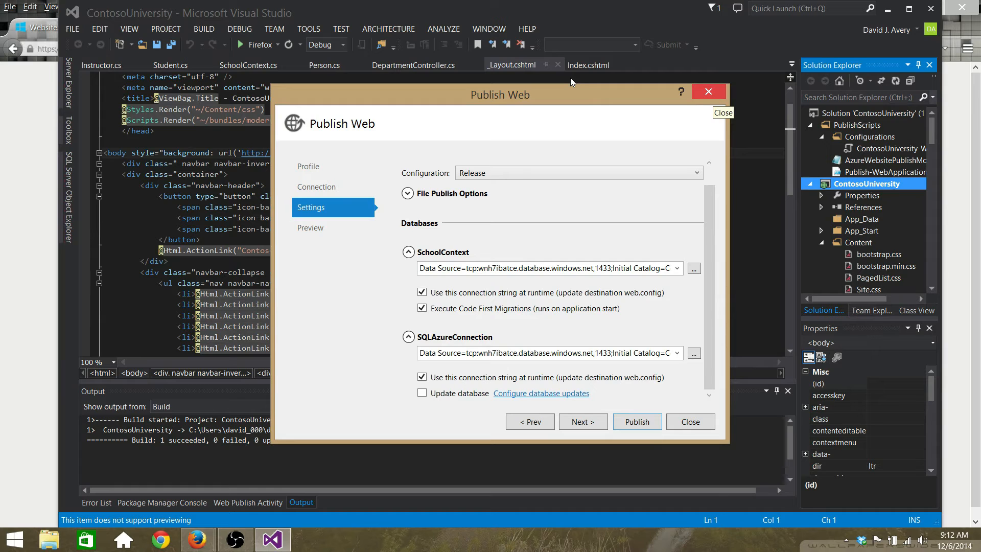
Step: Close Publish Web without publishing, dismiss the TestDb login error, and close Server Explorer
key(Escape)
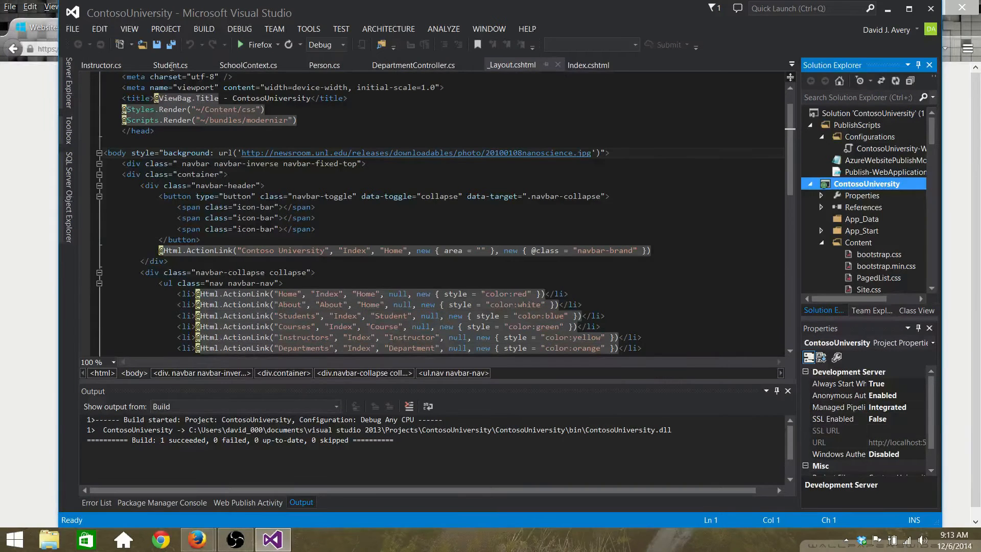
click(68, 84)
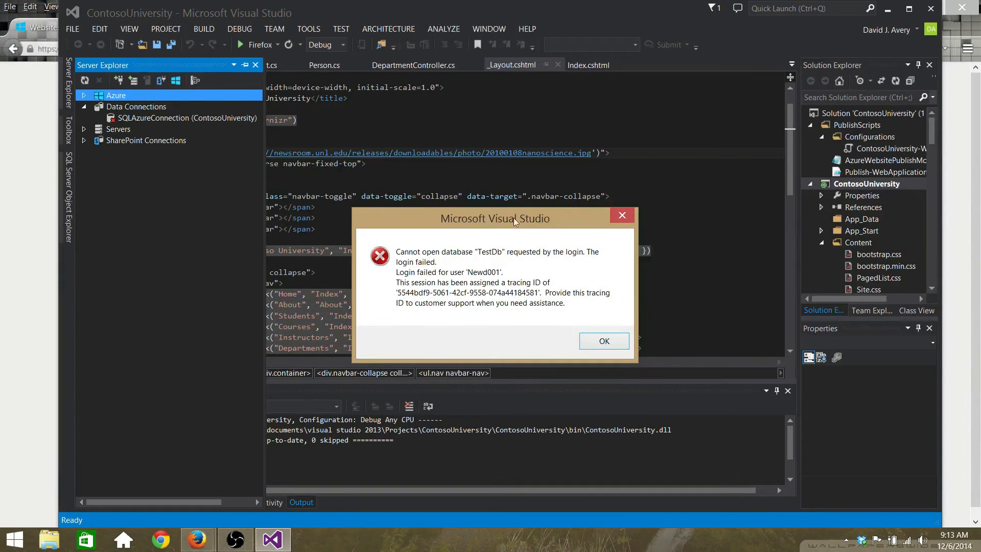
key(Return)
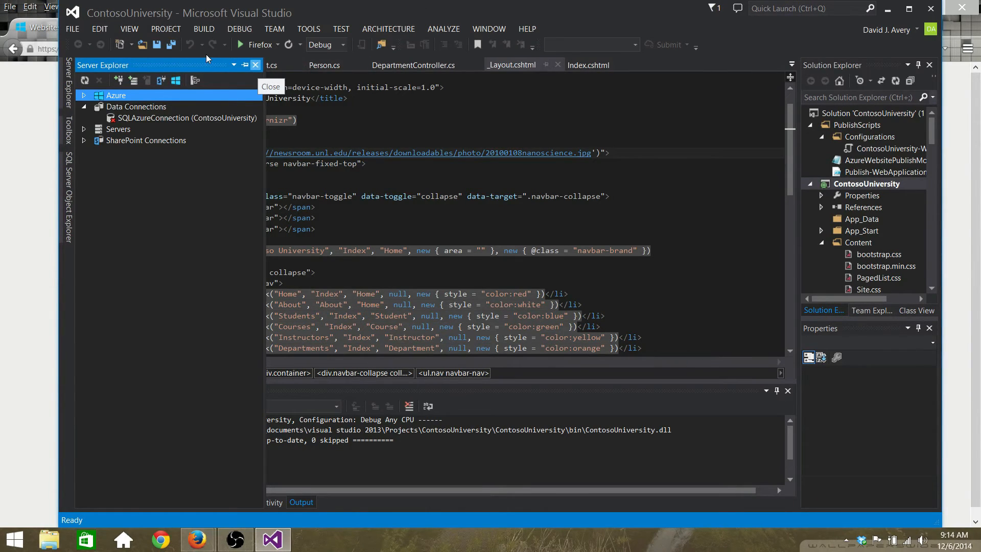
click(256, 64)
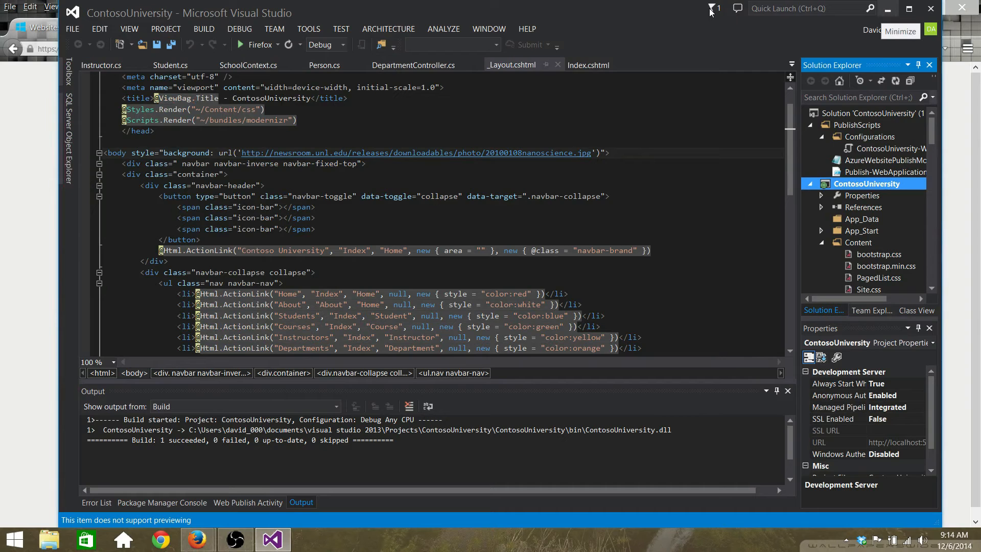
Step: Minimize the windows and move the ContosoUniversity1 data and log files to mid-desktop
click(888, 9)
click(914, 8)
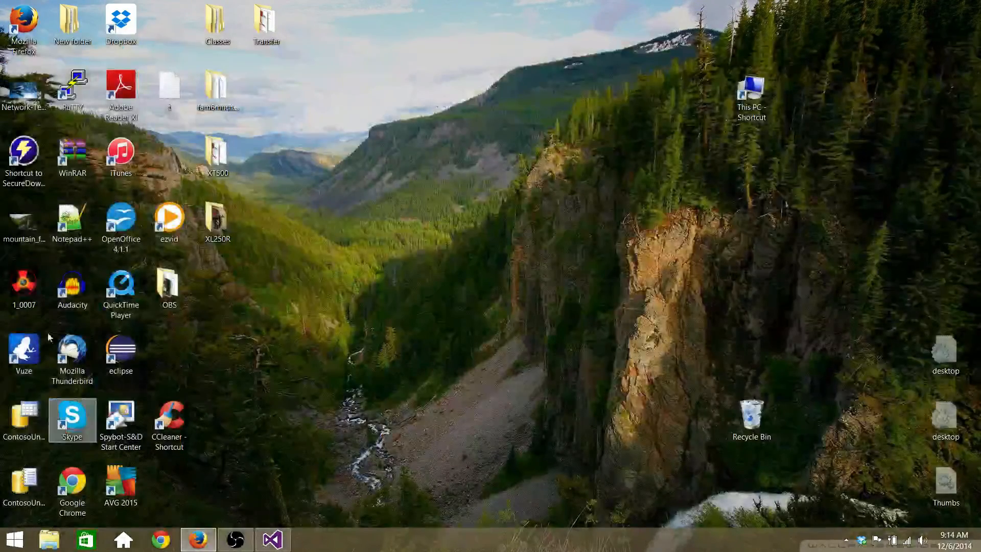
drag(24, 419, 442, 212)
drag(553, 265, 564, 224)
Step: Place the ContosoUniversity1_log file beside the data file and select both files
drag(24, 483, 613, 223)
key(Left)
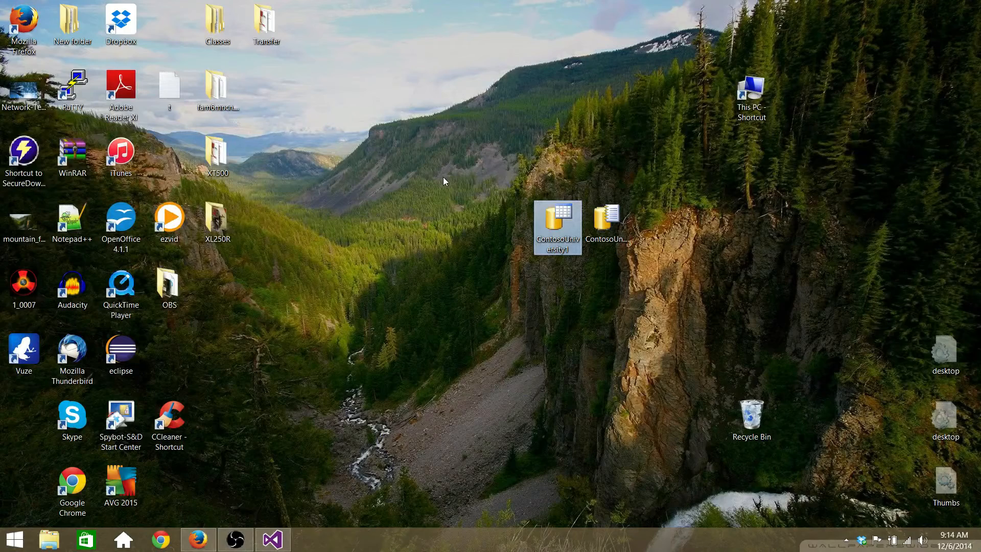
key(Right)
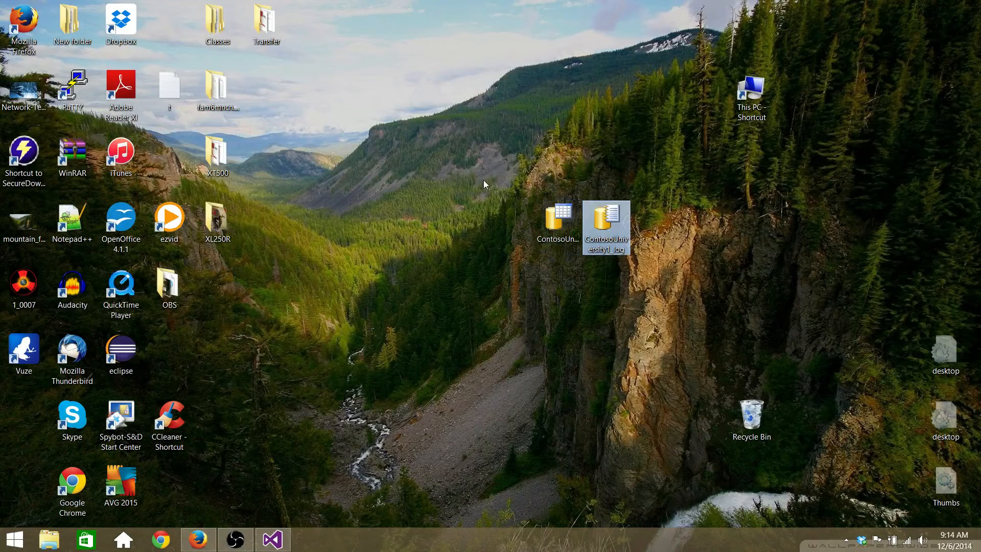
click(449, 157)
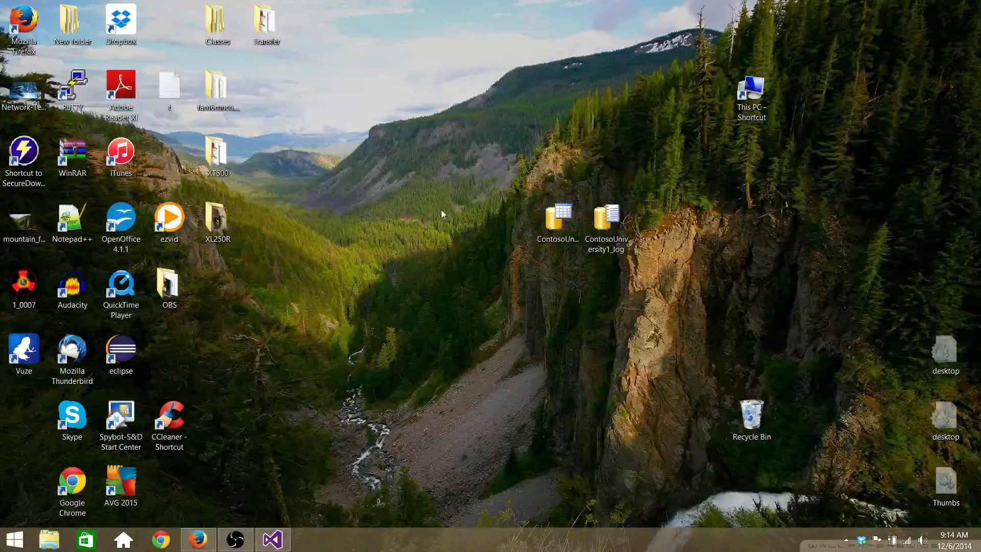
drag(595, 172, 535, 211)
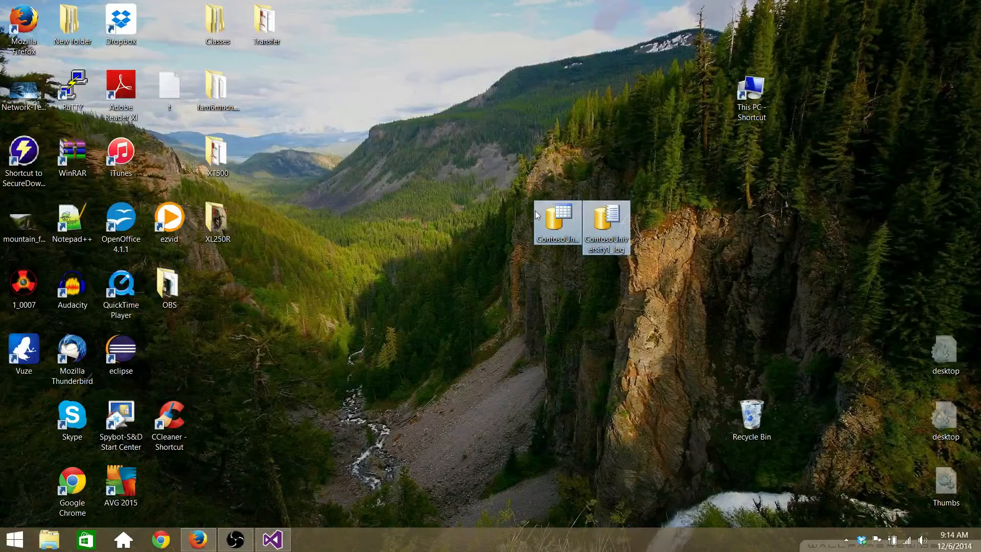
Step: Launch SQL Server 2014 Management Studio from the Start menu's Microsoft SQL Server 2014 group
click(14, 540)
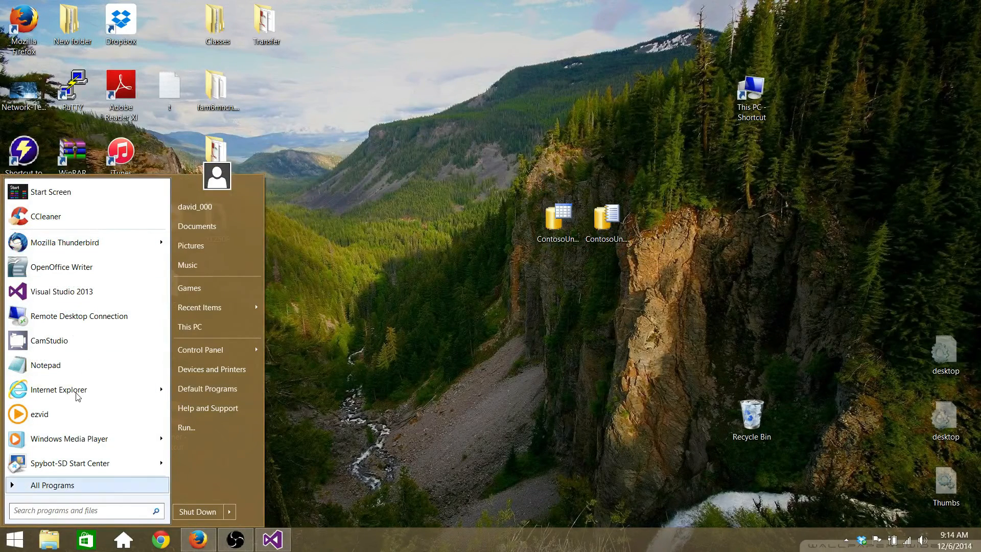
click(94, 485)
scroll(87, 343, down, 10)
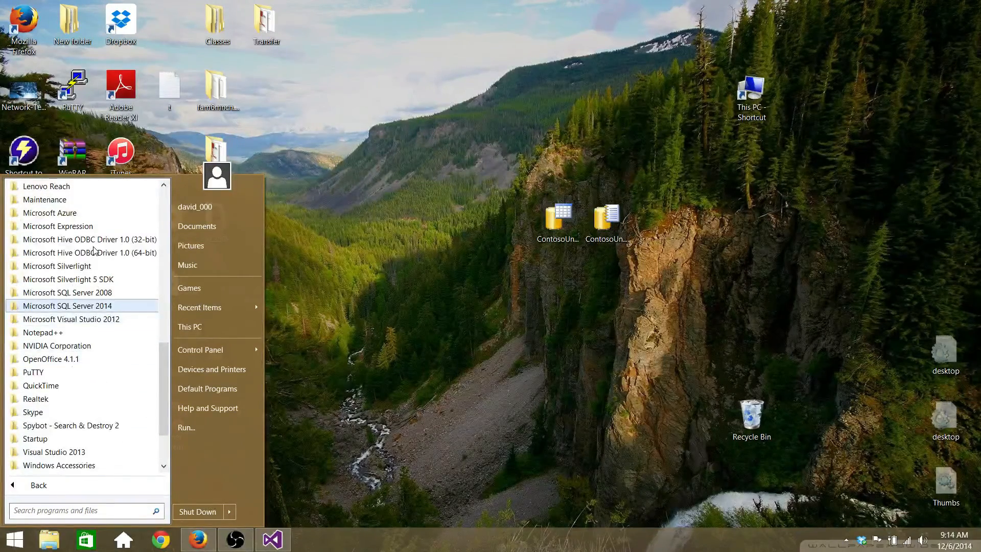
click(93, 305)
click(95, 357)
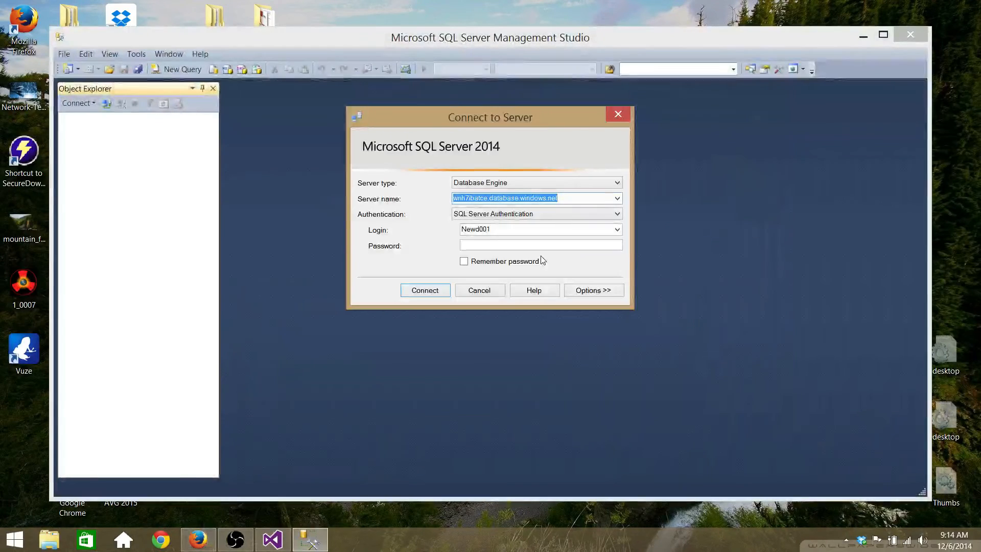
Step: Connect to the Database Engine on LENOVO-NEWD001 using Windows Authentication
click(581, 184)
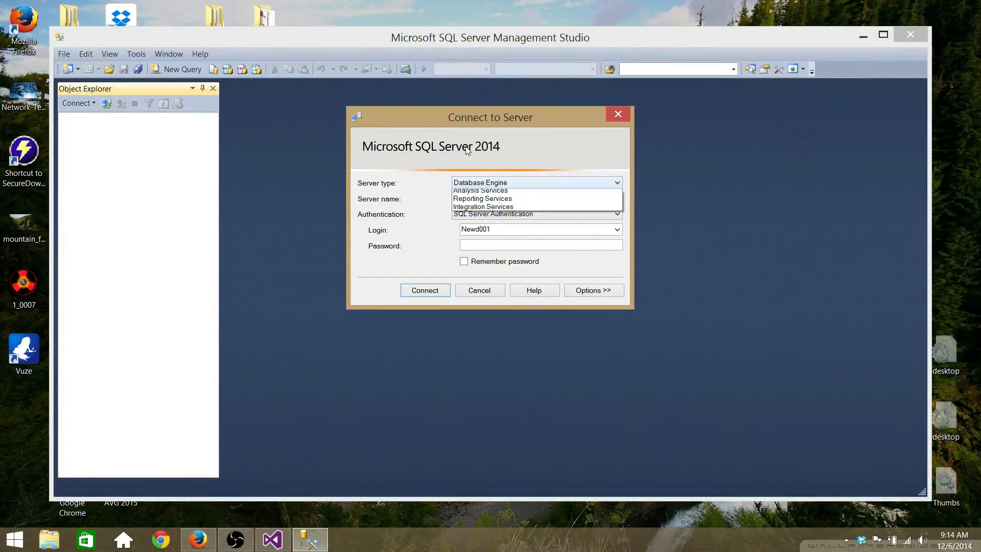
click(582, 184)
click(581, 213)
click(536, 221)
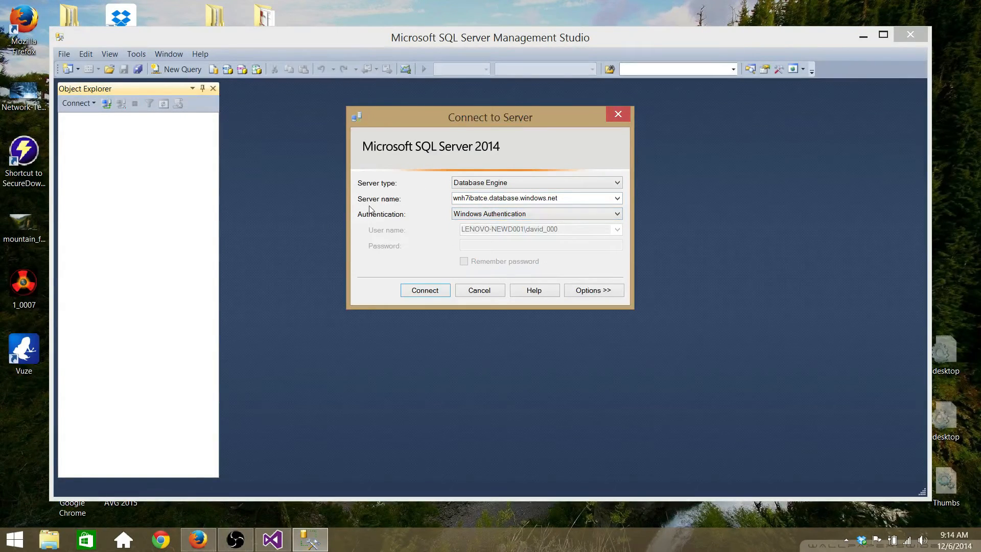
click(616, 198)
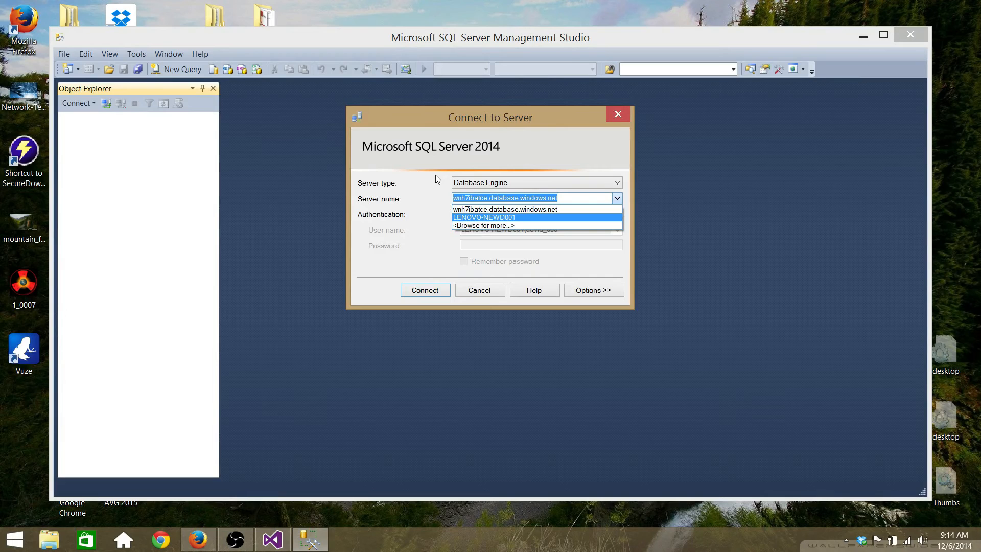
click(545, 218)
click(424, 290)
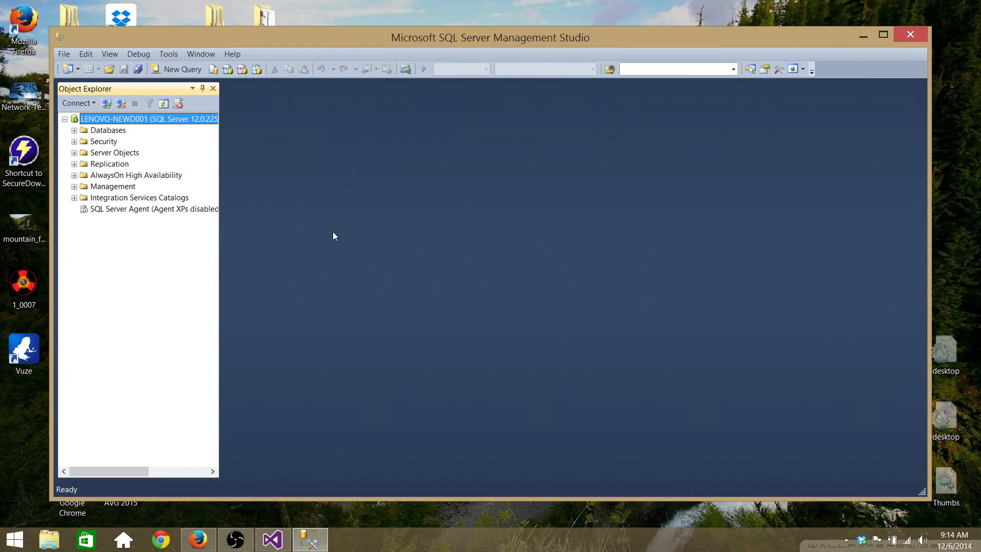
Step: Start attaching an existing database from the Databases node's context menu
key(Down)
right_click(94, 128)
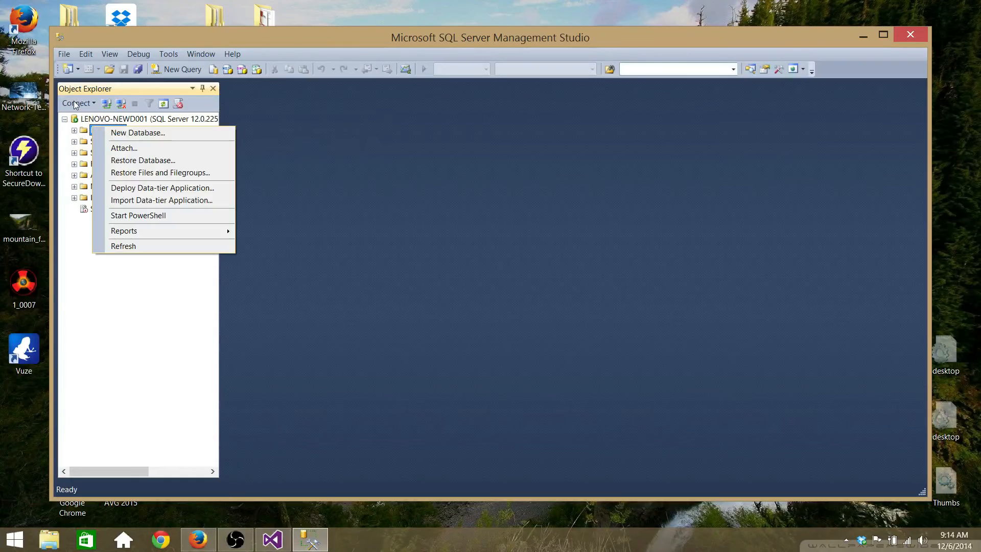
click(119, 146)
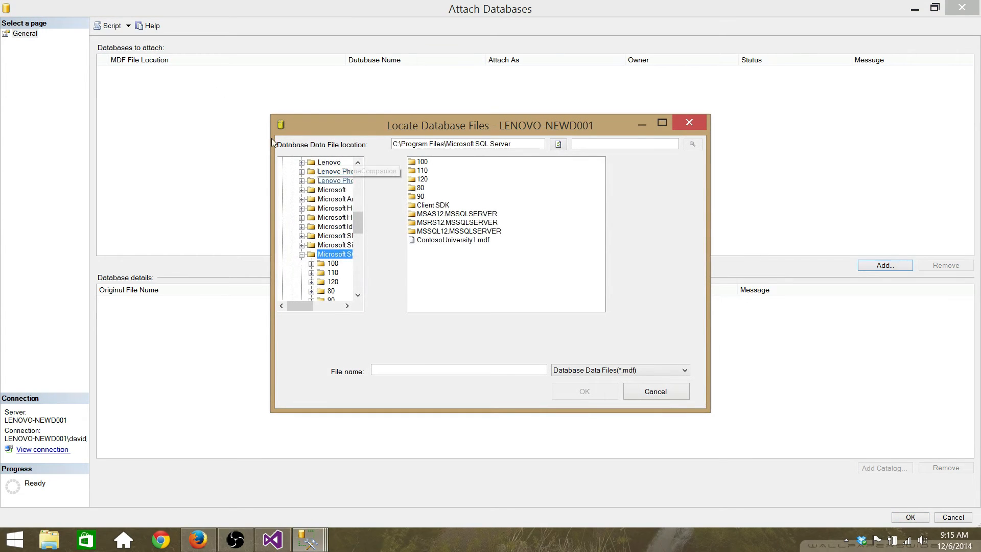
Step: Browse Locate Database Files toward the Microsoft SQL Server folder, then bring up File Explorer
scroll(307, 214, up, 10)
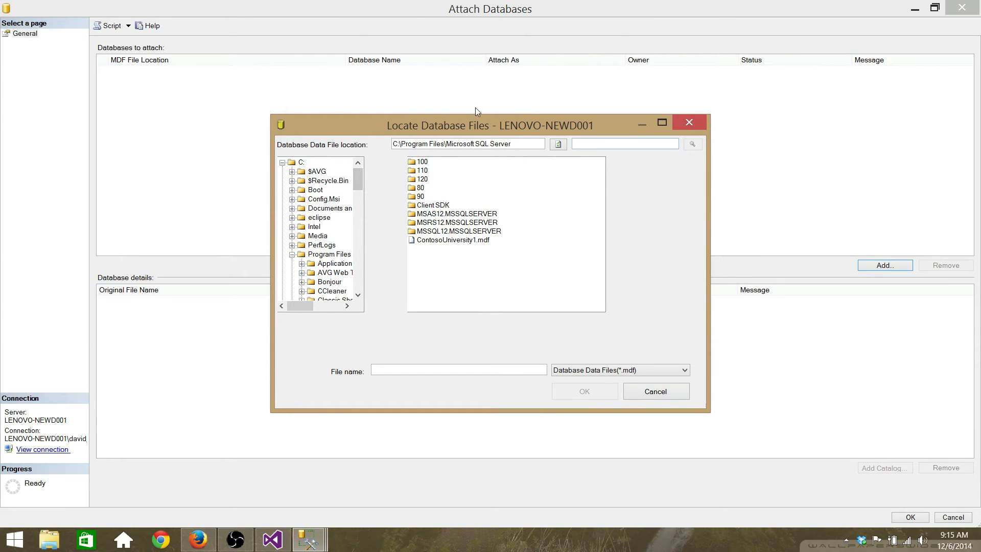
drag(475, 119, 494, 101)
click(493, 134)
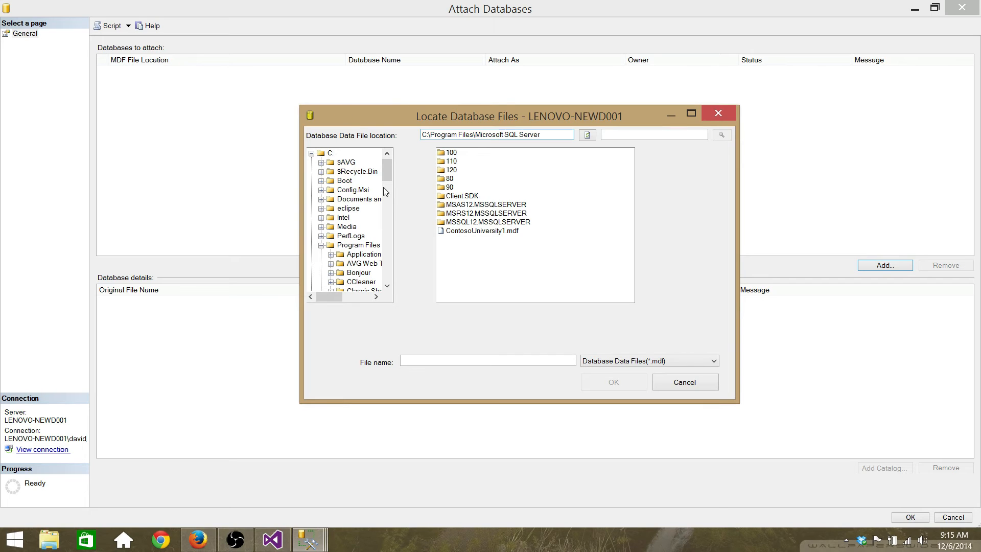
mouse_move(386, 176)
mouse_down()
mouse_move(389, 262)
mouse_move(388, 240)
mouse_up()
click(49, 539)
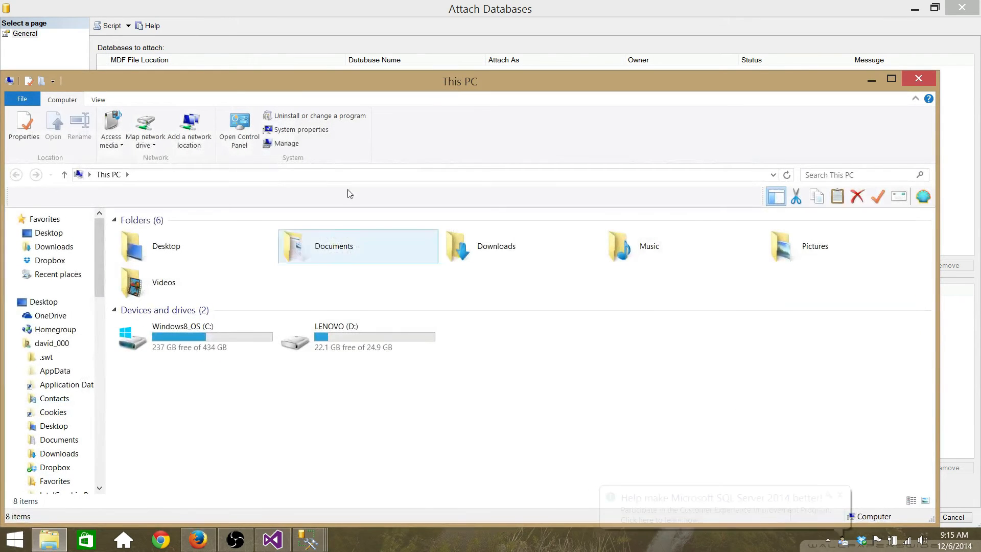
Step: In File Explorer, open C:\Program Files and look inside the Microsoft Visual Studio 12.0 folder
drag(320, 73, 398, 31)
double_click(241, 291)
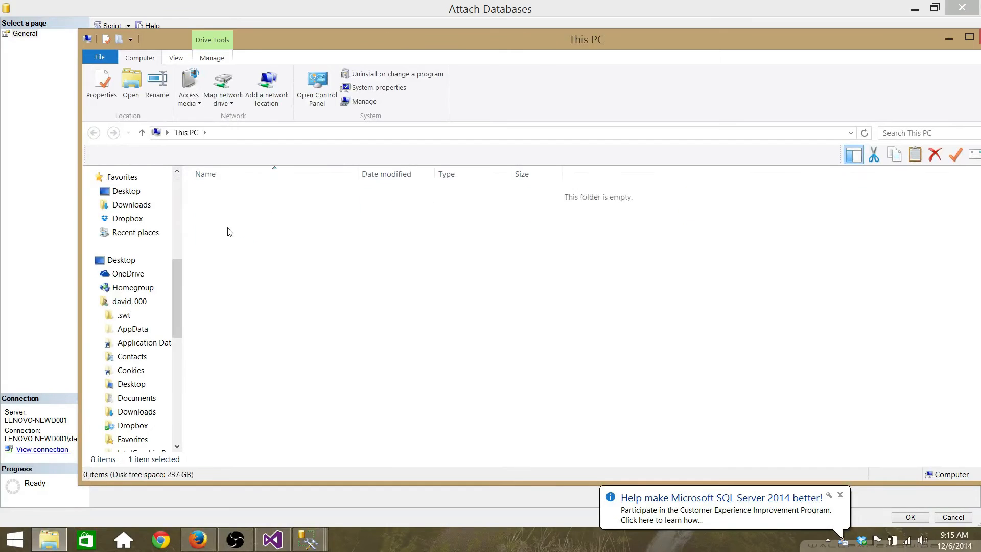
key(Return)
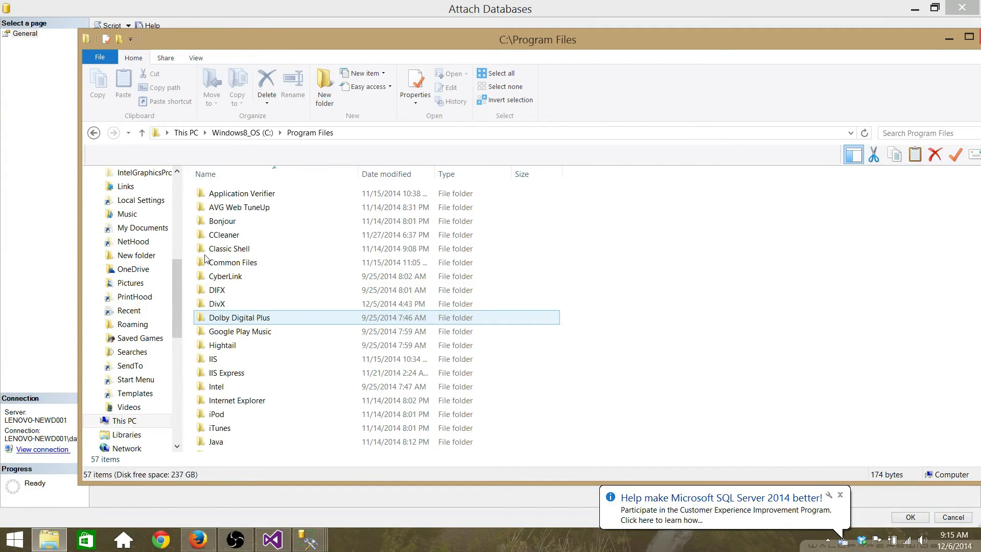
scroll(213, 336, down, 4)
scroll(212, 335, down, 1)
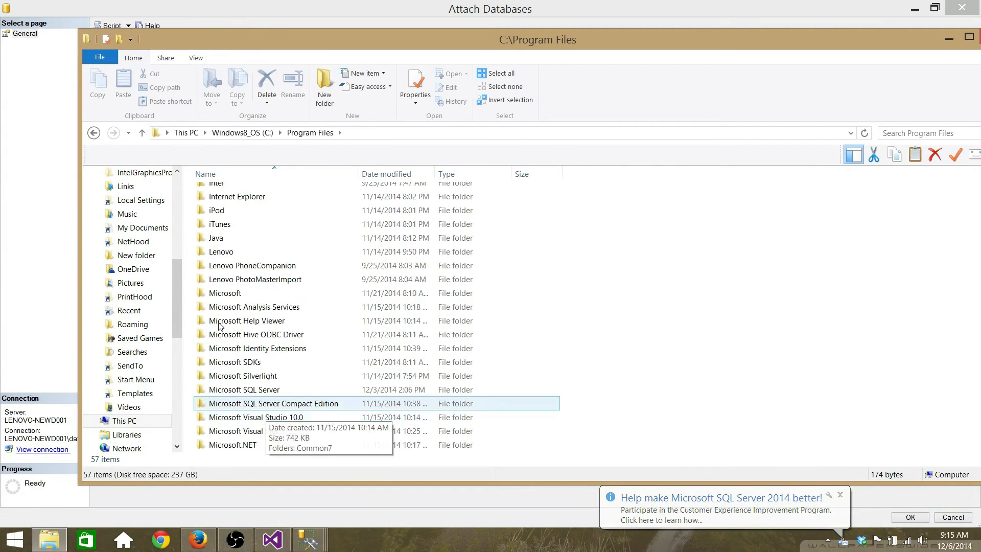
double_click(242, 350)
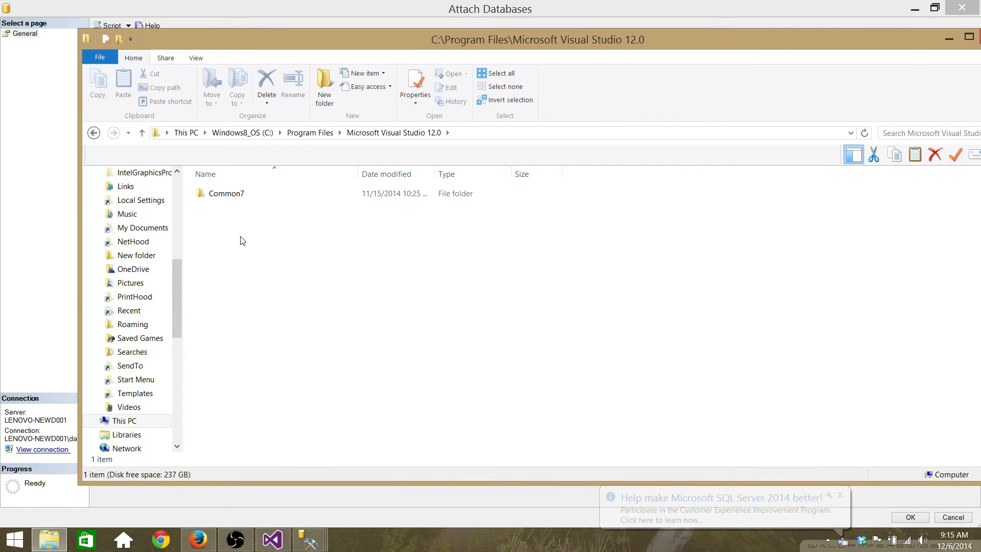
drag(334, 35, 315, 23)
Step: Open Program Files\Microsoft SQL Server, confirm the ContosoUniversity1 data and log files, then return to the locator
key(BackSpace)
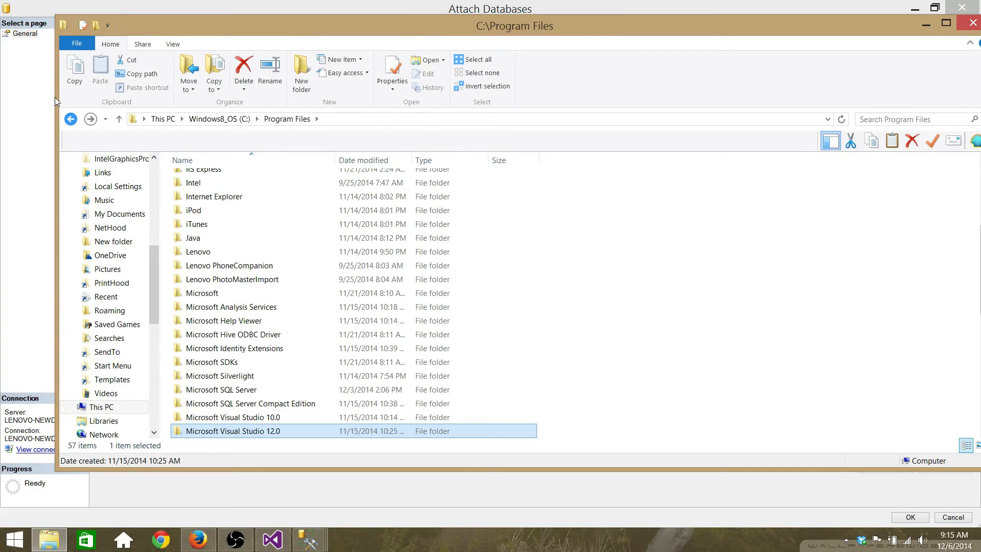
scroll(278, 304, down, 6)
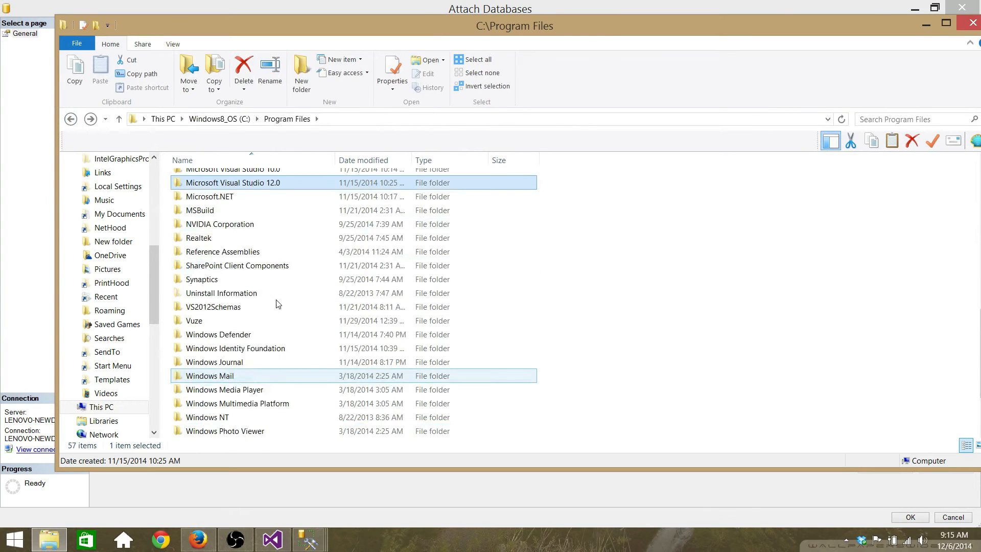
scroll(237, 285, down, 1)
drag(311, 22, 294, 10)
scroll(230, 250, up, 2)
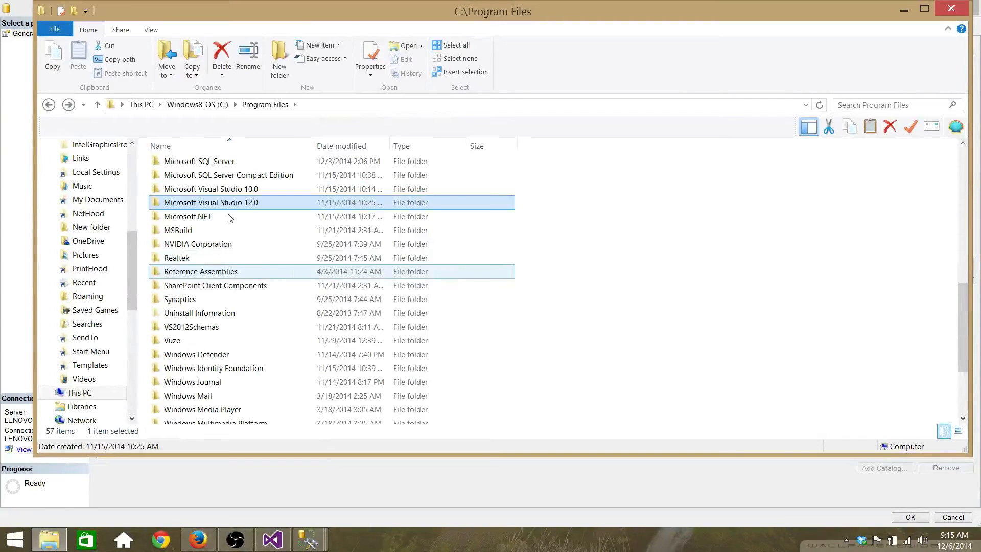
double_click(199, 161)
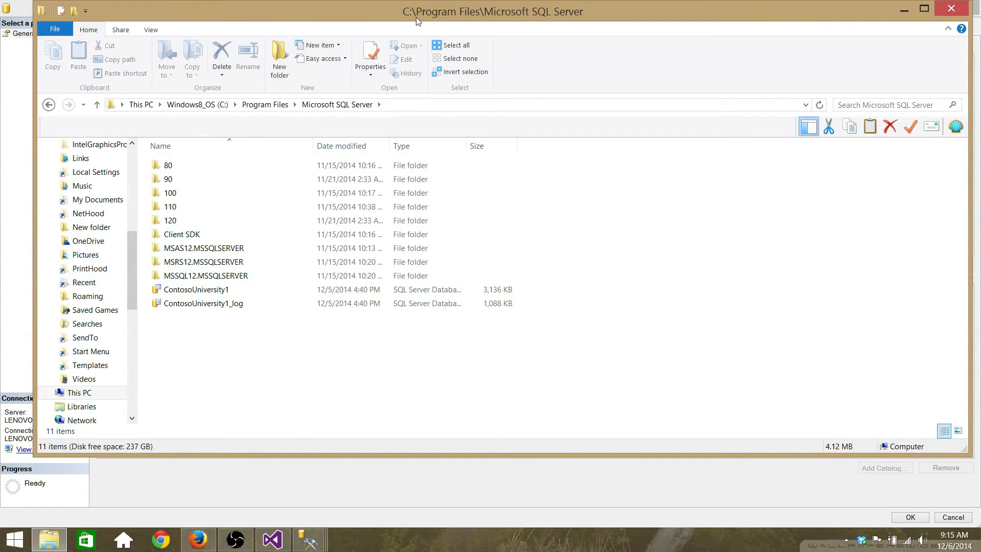
drag(411, 5, 476, 58)
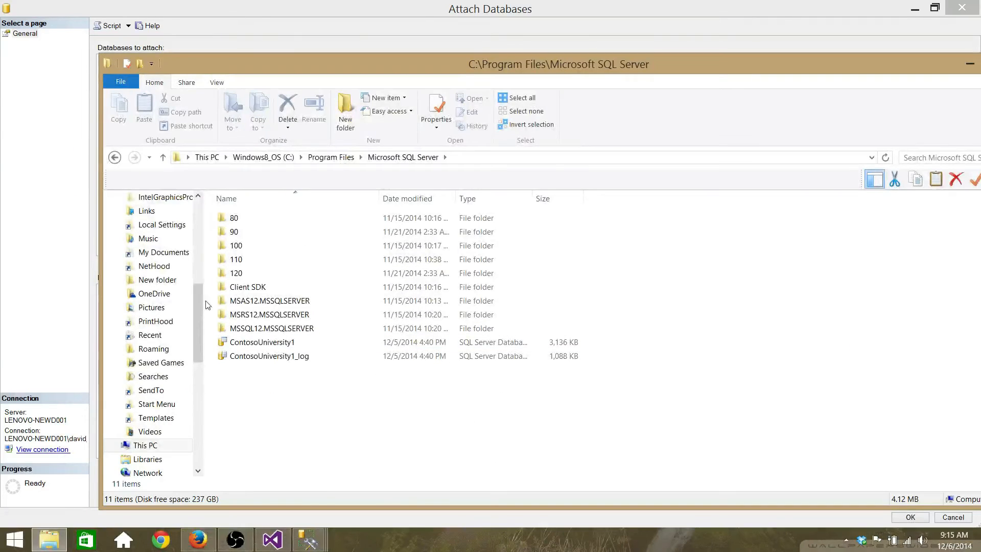
click(255, 356)
key(Up)
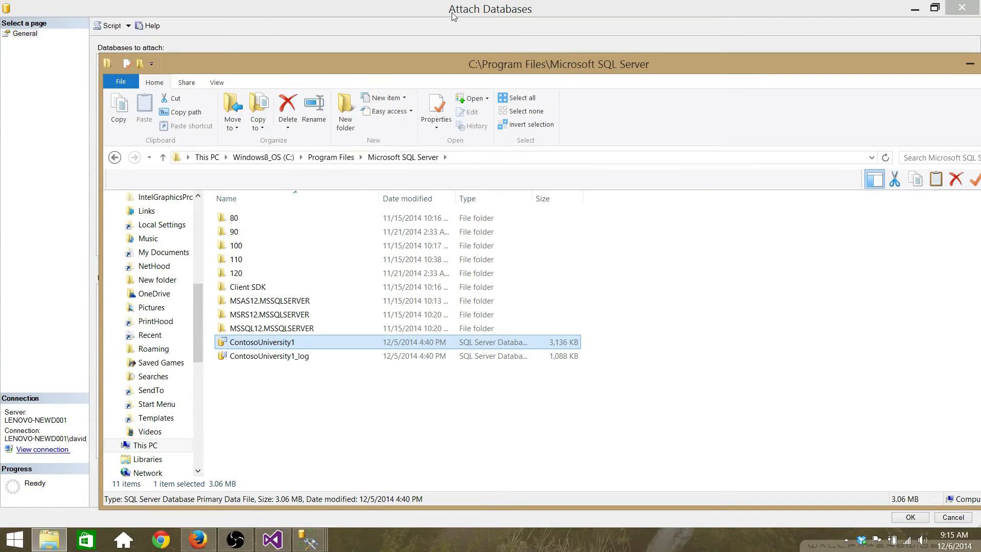
click(437, 26)
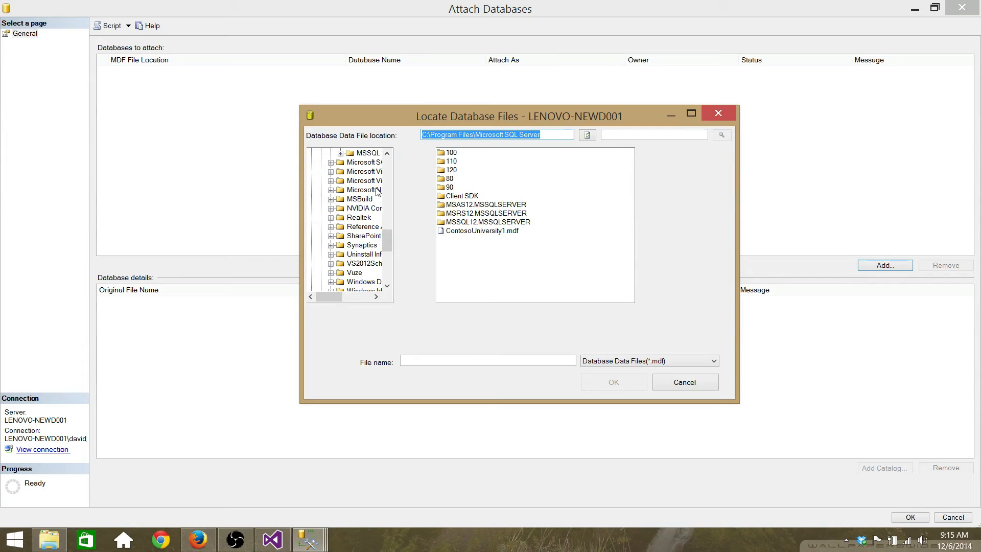
Step: Try to attach ContosoUniversity1.mdf, then dismiss the access-denied error 5123
click(471, 231)
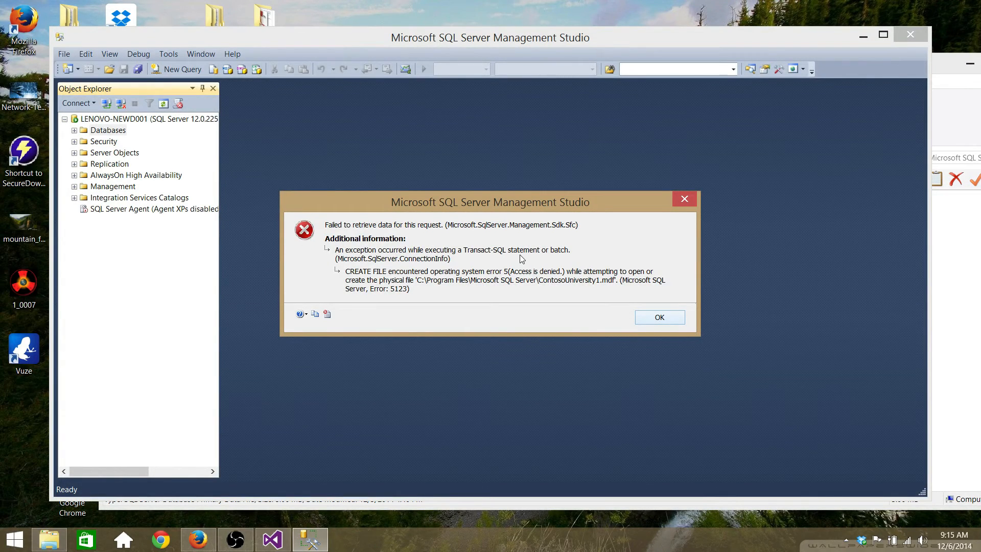
key(Return)
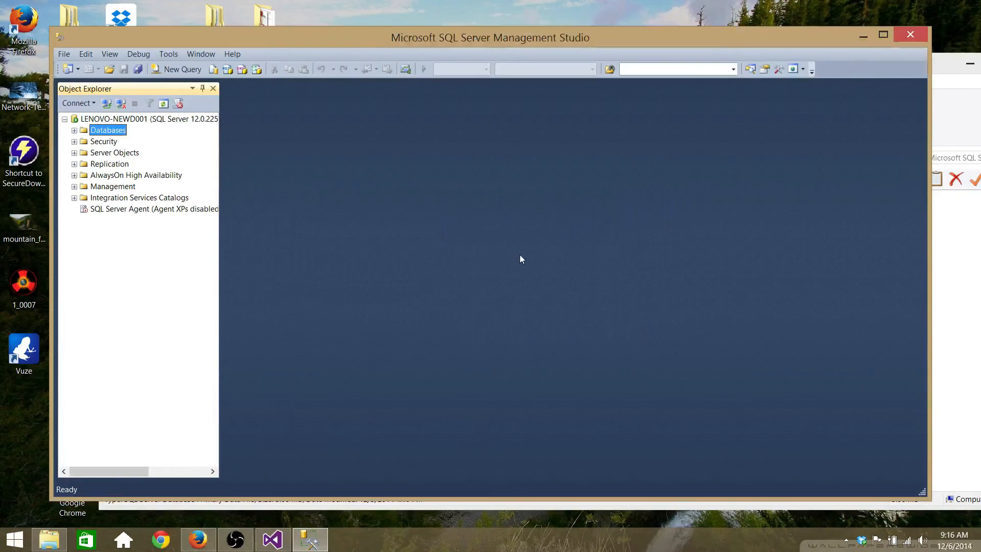
Step: Copy both Contoso database files from the desktop
drag(494, 41, 444, 244)
drag(472, 61, 406, 315)
drag(561, 176, 626, 225)
right_click(619, 211)
click(532, 327)
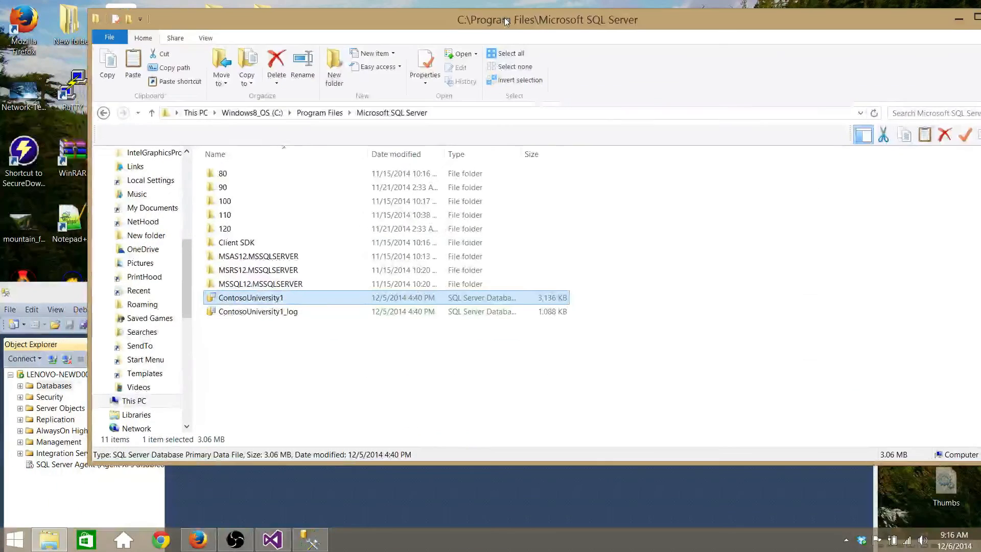
Step: Paste them over the Microsoft SQL Server folder's copies, cancelling when blocked as in use
right_click(344, 364)
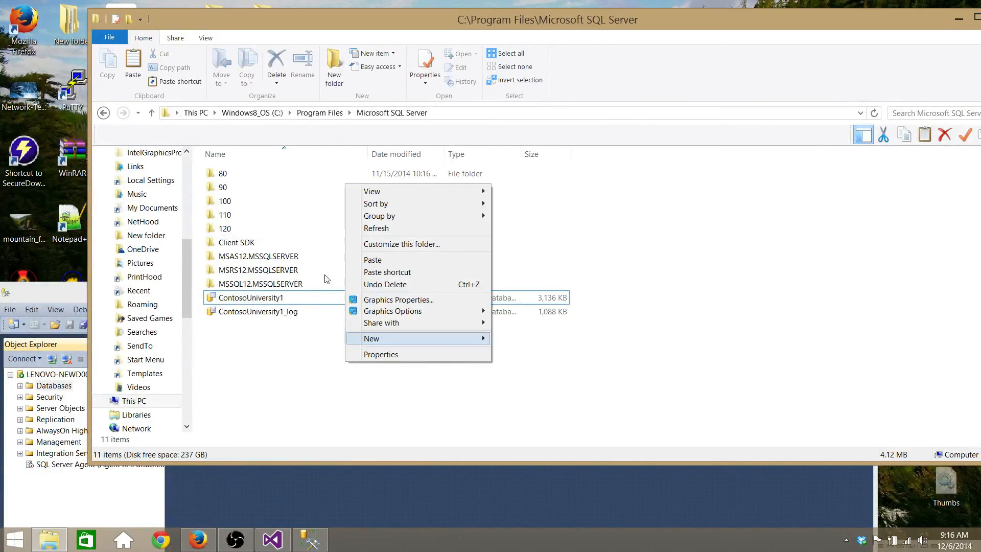
click(368, 260)
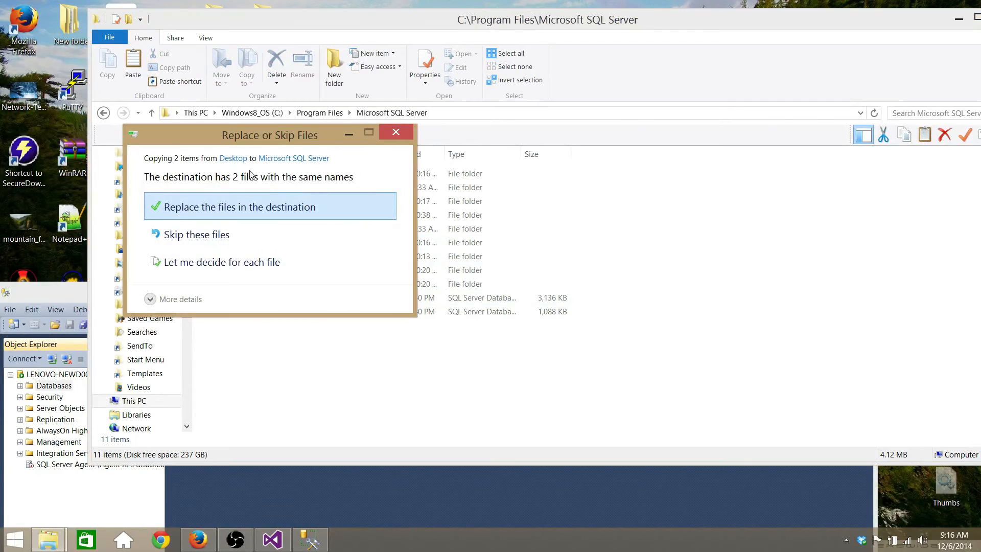
key(Return)
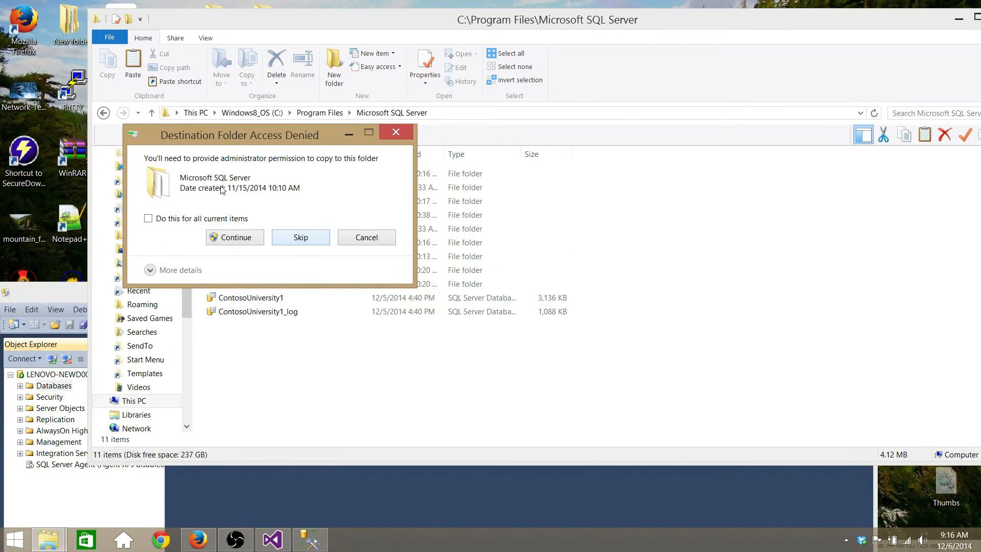
click(220, 238)
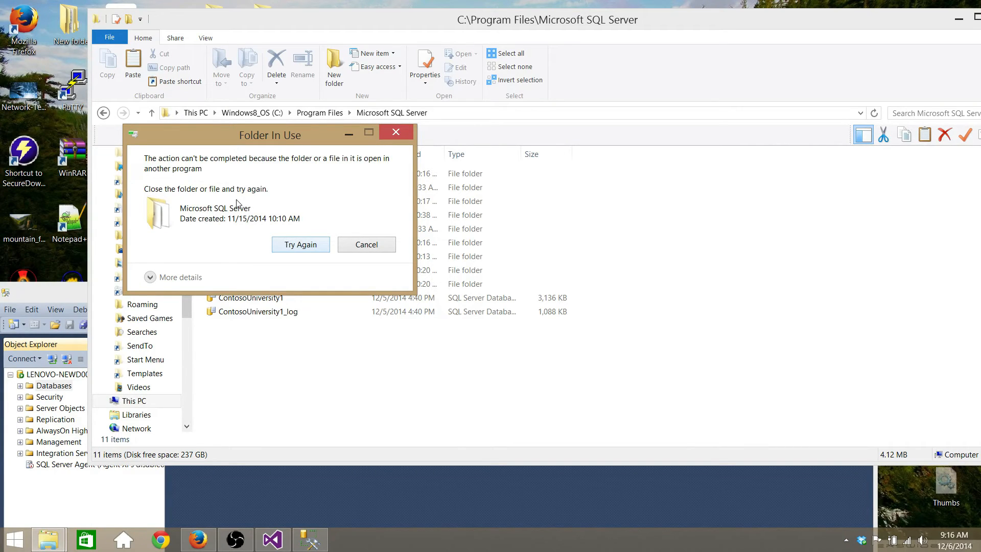
key(Return)
click(362, 249)
drag(53, 291, 204, 97)
Step: Delete ContosoUniversity1 from the local server's Databases in Object Explorer
click(172, 192)
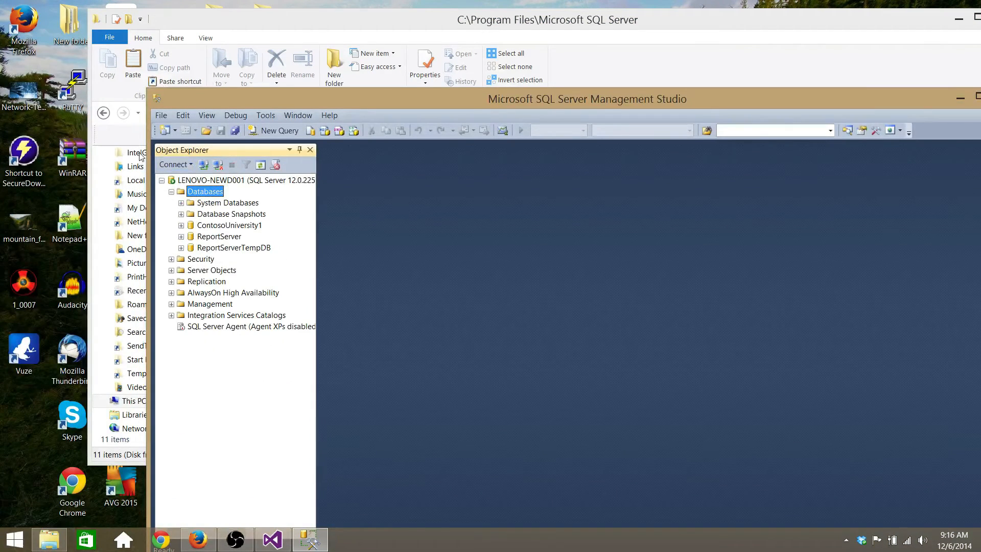
right_click(194, 226)
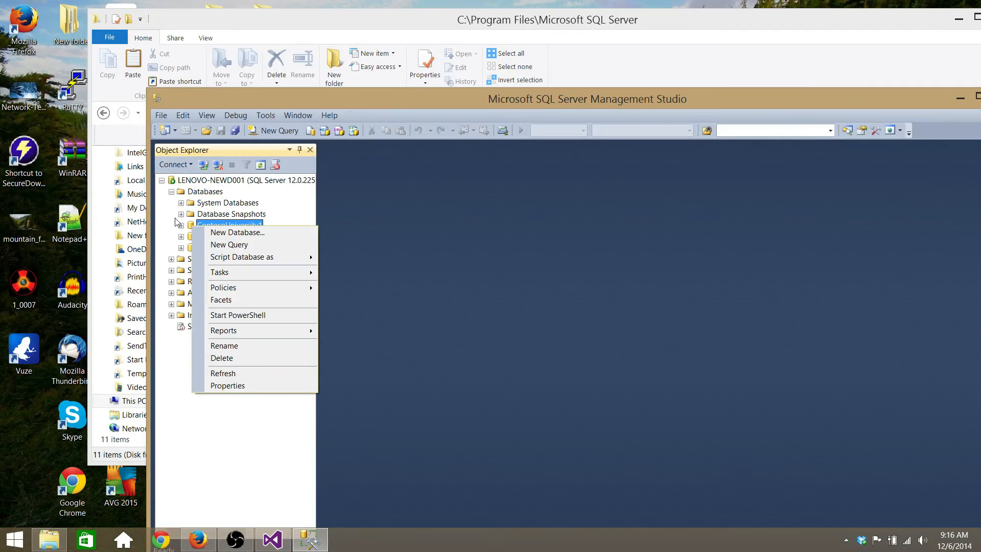
click(245, 358)
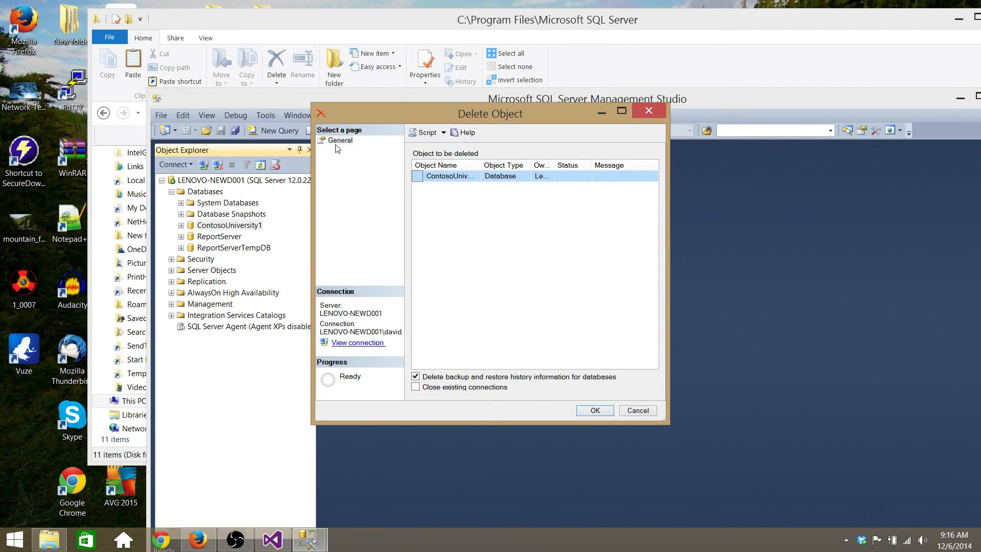
key(Return)
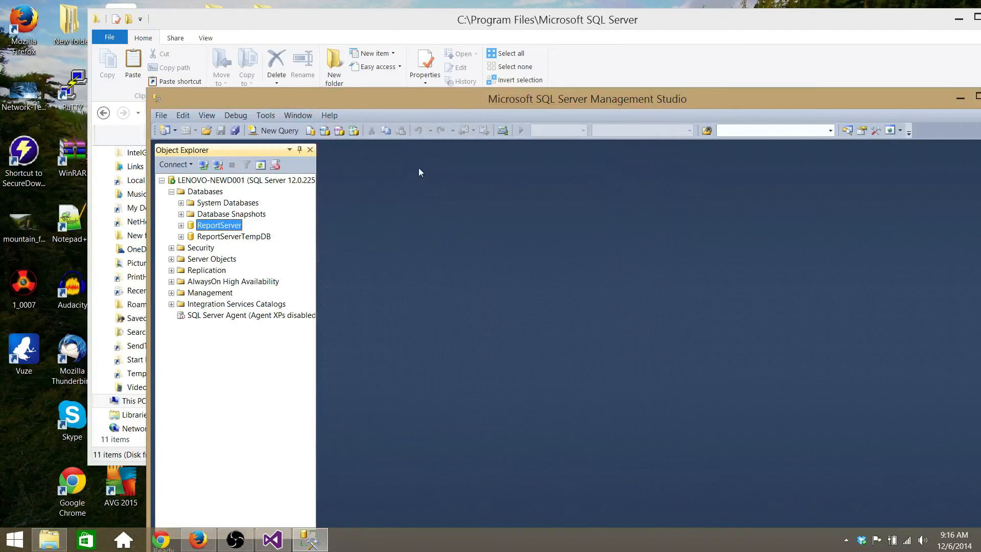
drag(388, 98, 283, 50)
Step: Open the Attach Databases dialog from the Databases node
right_click(89, 145)
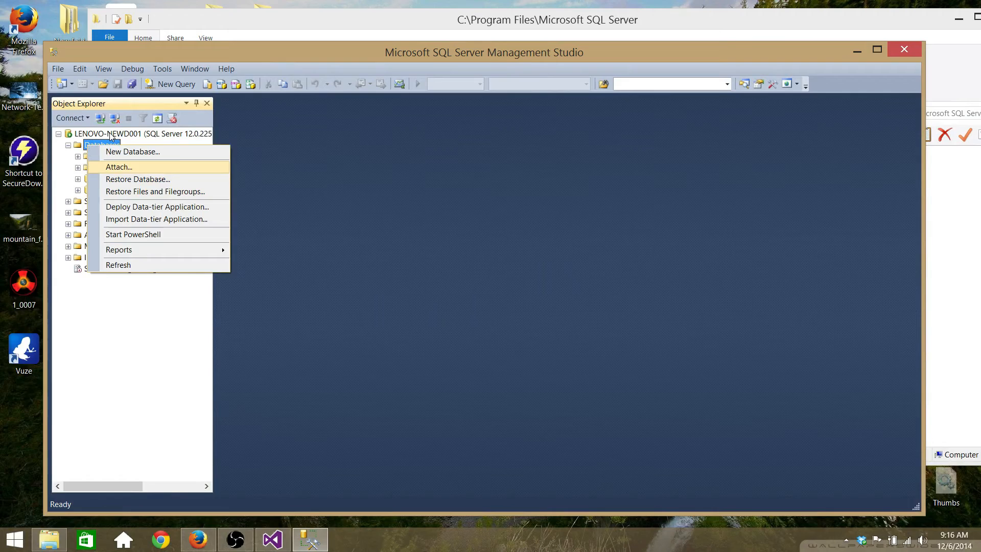
key(Return)
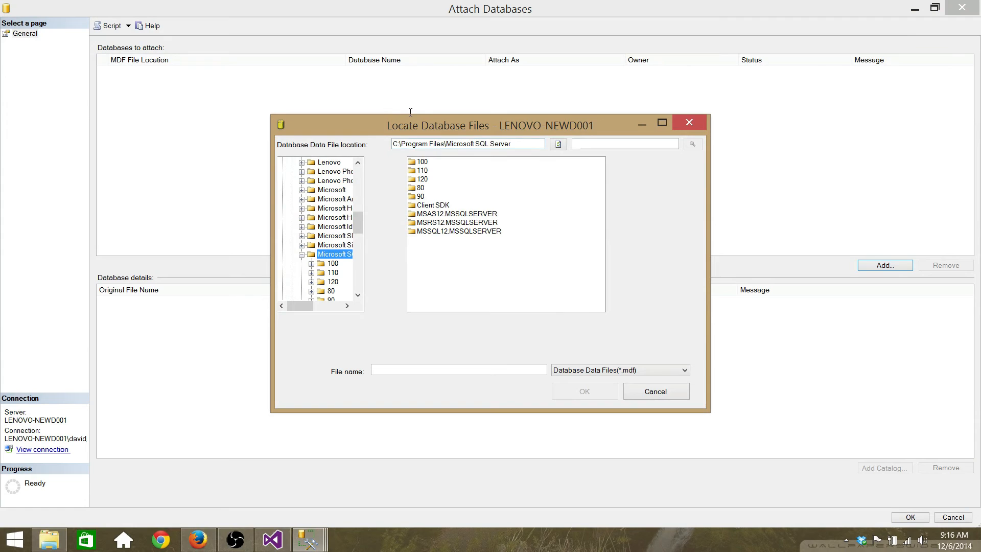
key(alt+Tab)
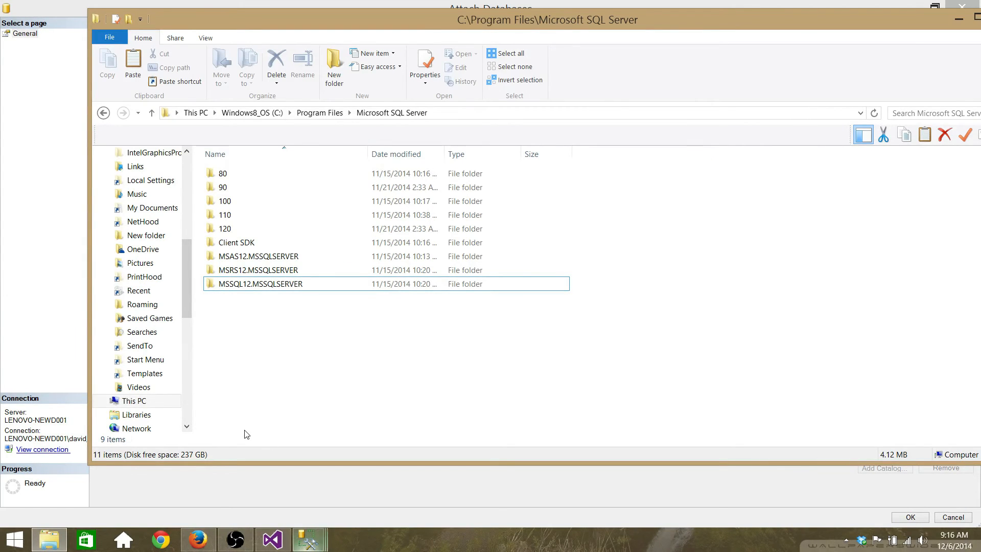
click(307, 539)
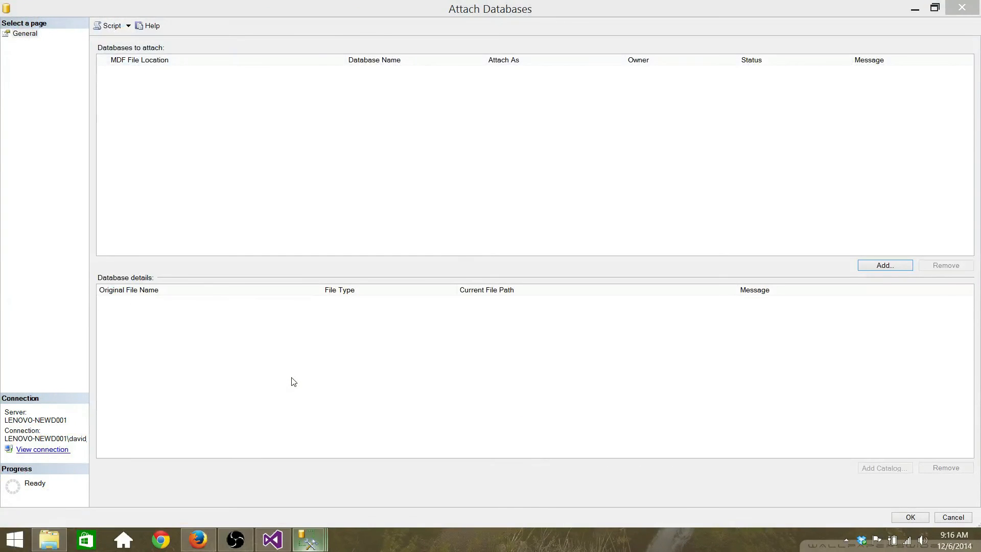
Step: Paste the ContosoUniversity1 files back into C:\Program Files\Microsoft SQL Server
key(alt+Tab)
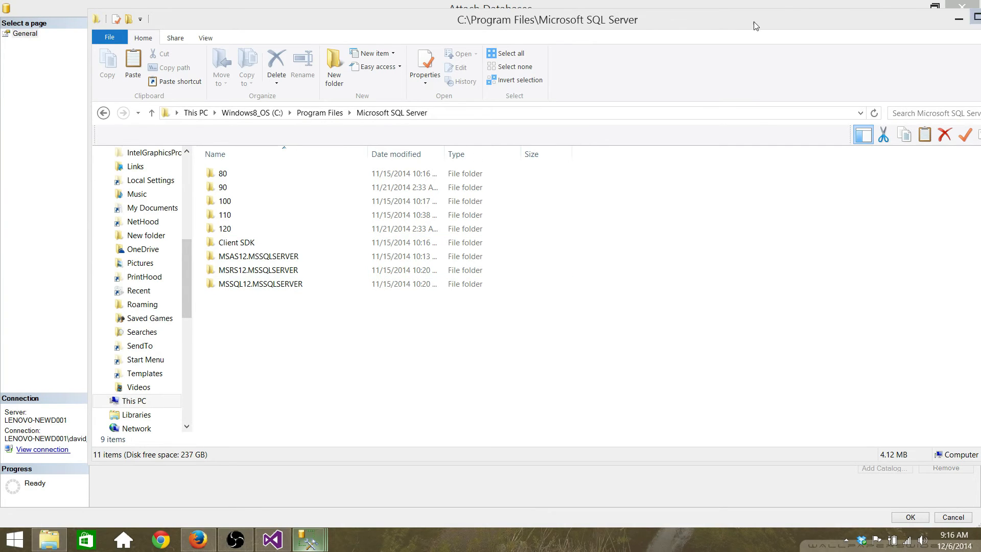
drag(705, 24, 657, 24)
right_click(266, 343)
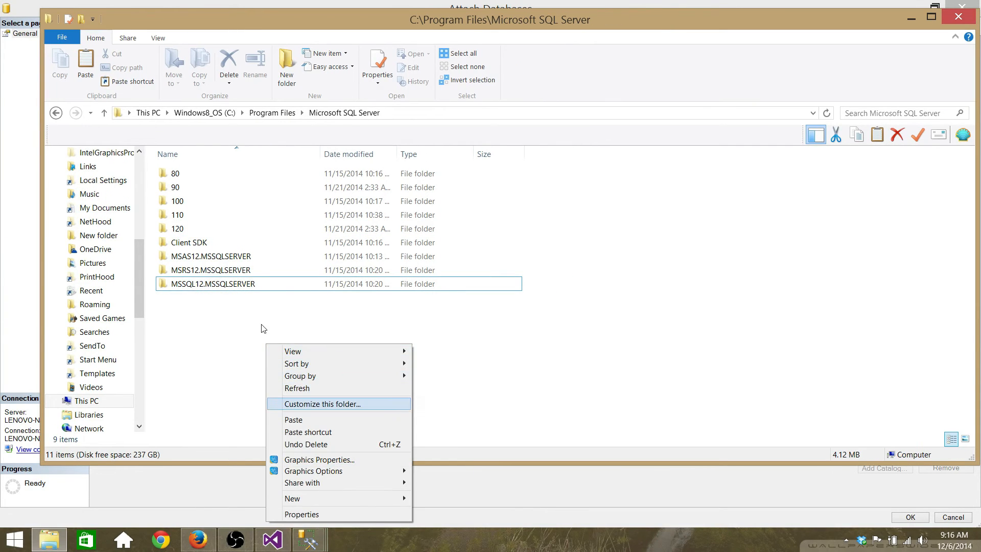
click(324, 419)
click(428, 8)
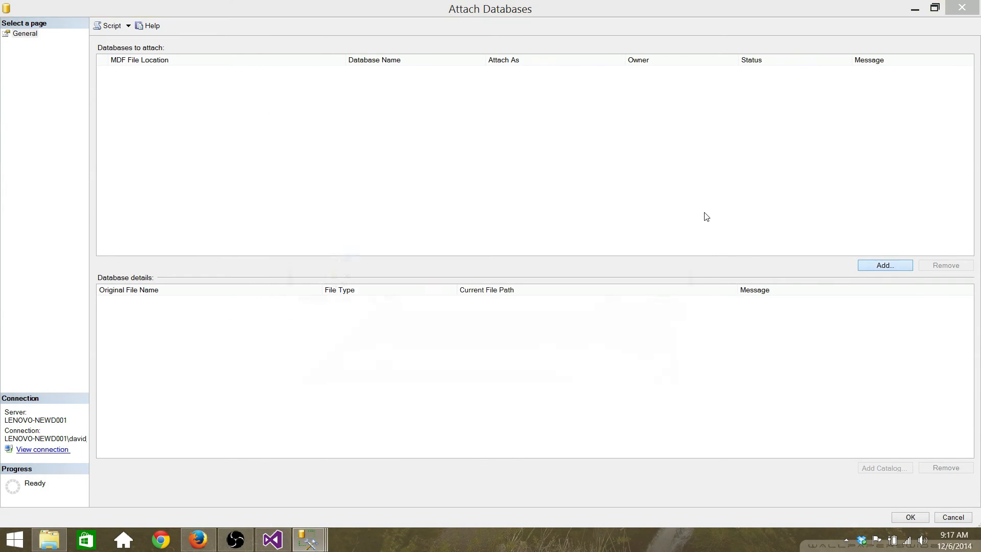
Step: Attach ContosoUniversity1.mdf to the local server
key(Return)
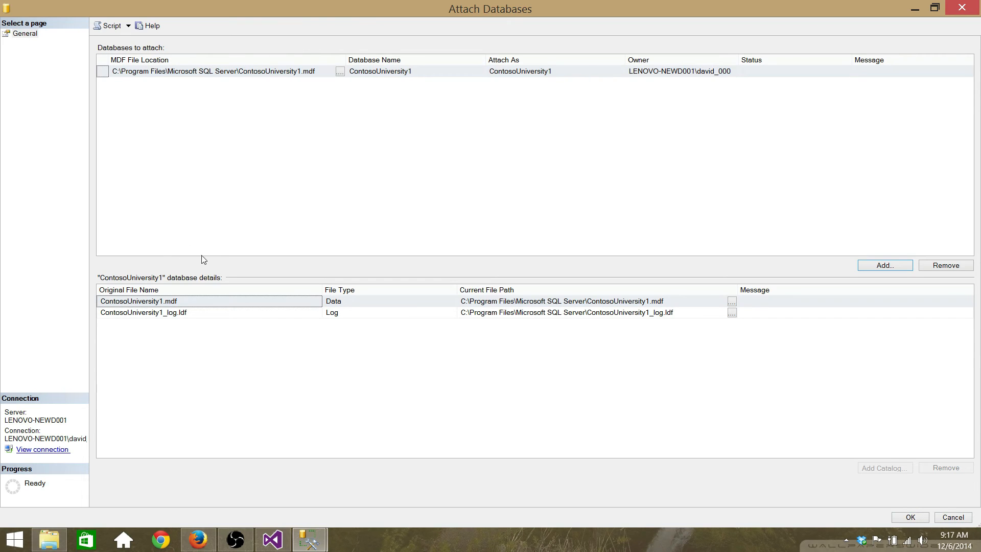
key(Return)
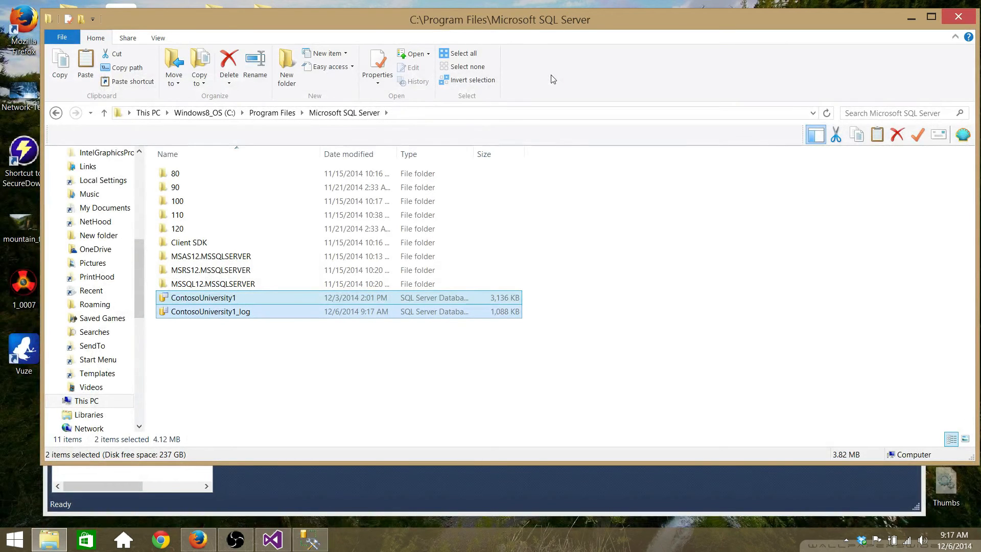
click(389, 481)
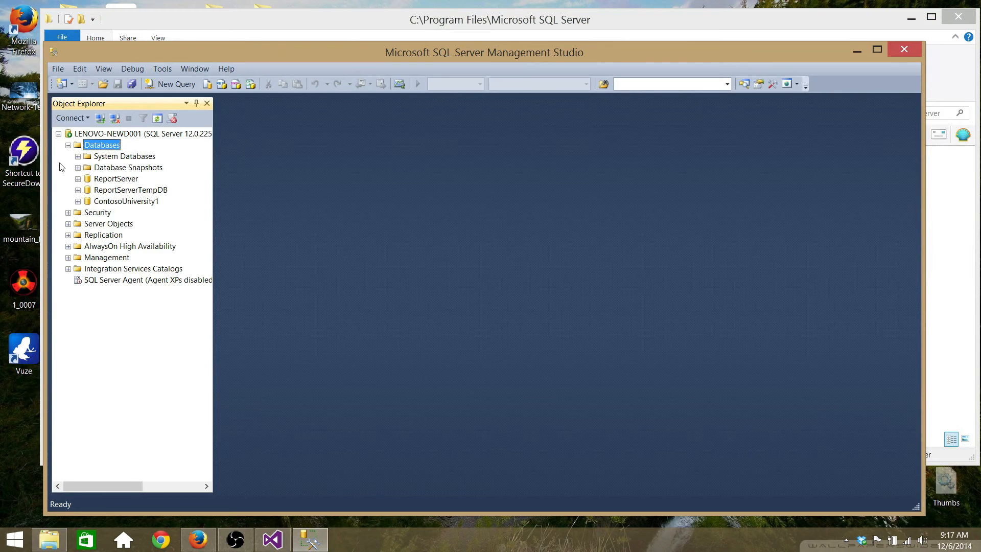
Step: Launch Deploy Database to Windows Azure SQL Database for ContosoUniversity1
click(77, 201)
click(88, 224)
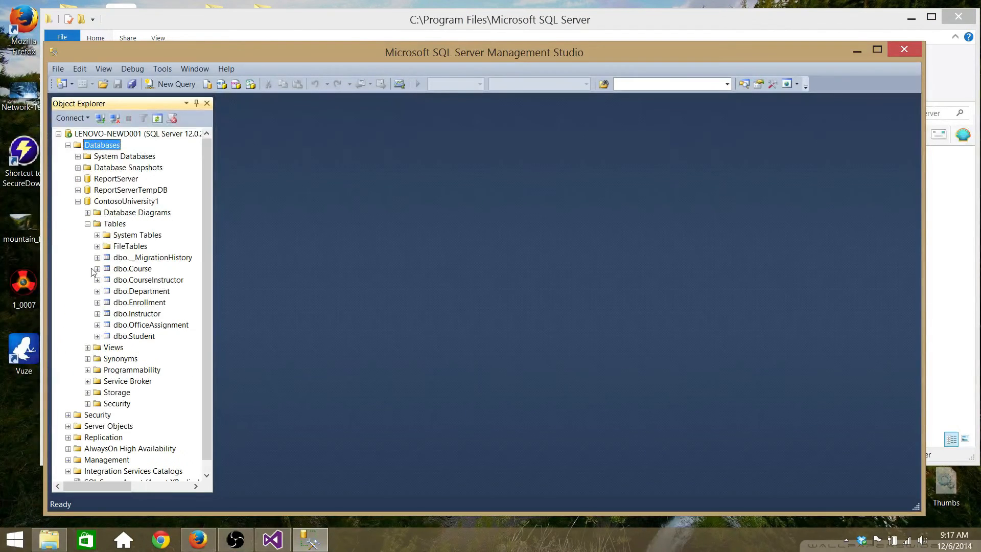
right_click(114, 200)
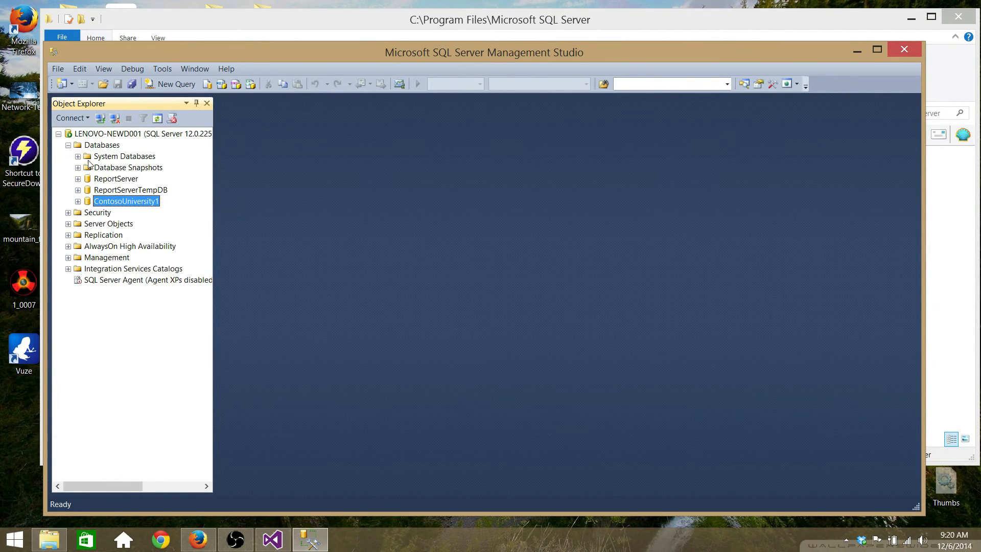
right_click(111, 201)
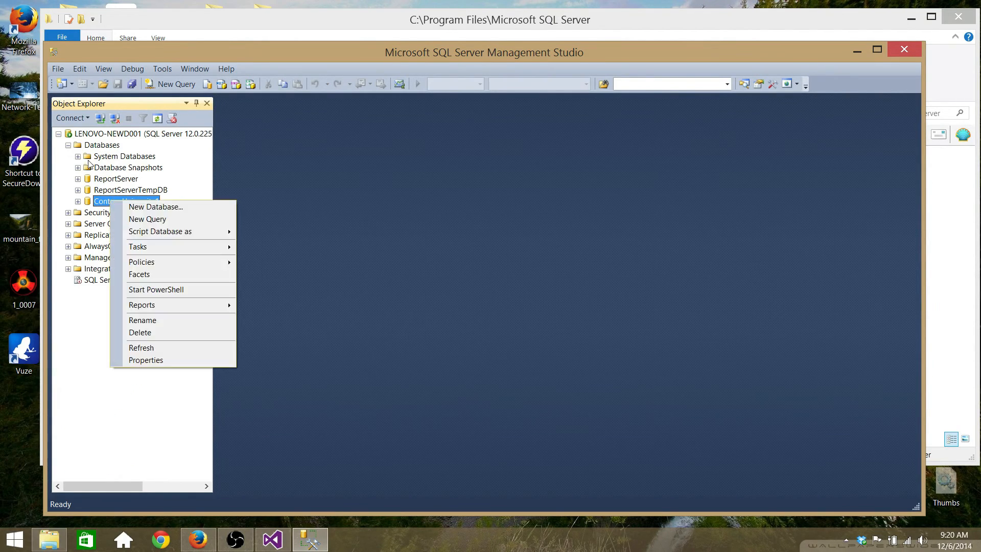
mouse_move(202, 247)
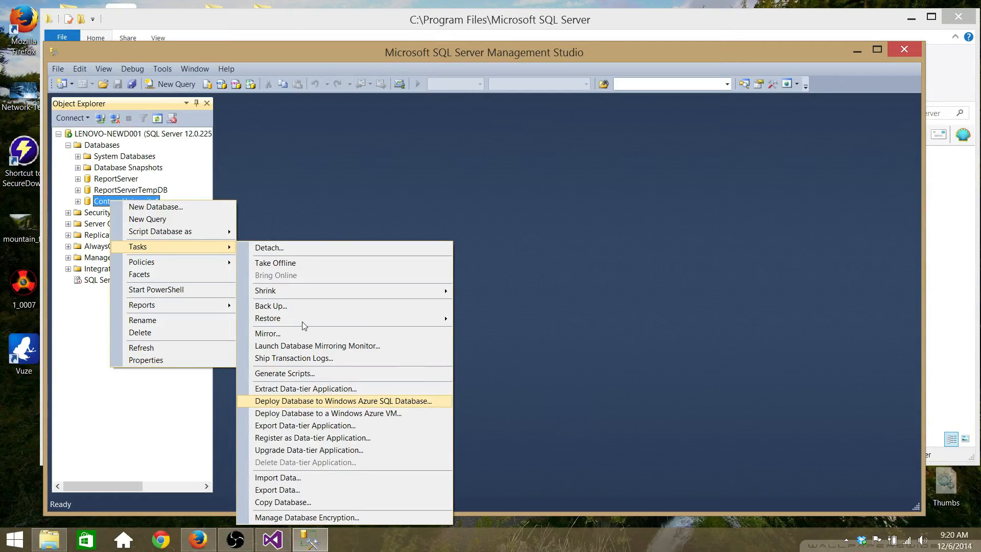
key(Return)
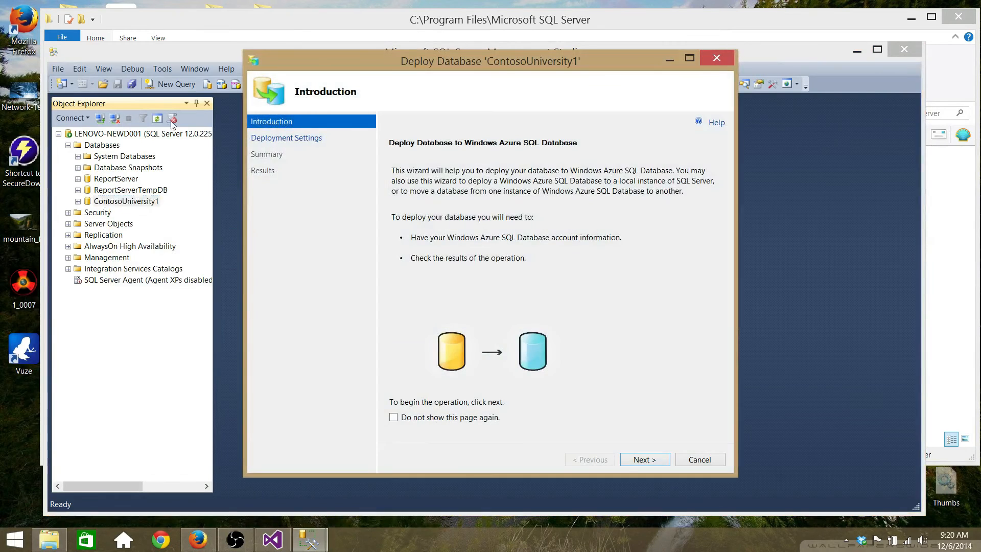
Step: Choose wnh7ibatce.database.windows.net as the deployment's target server
click(271, 138)
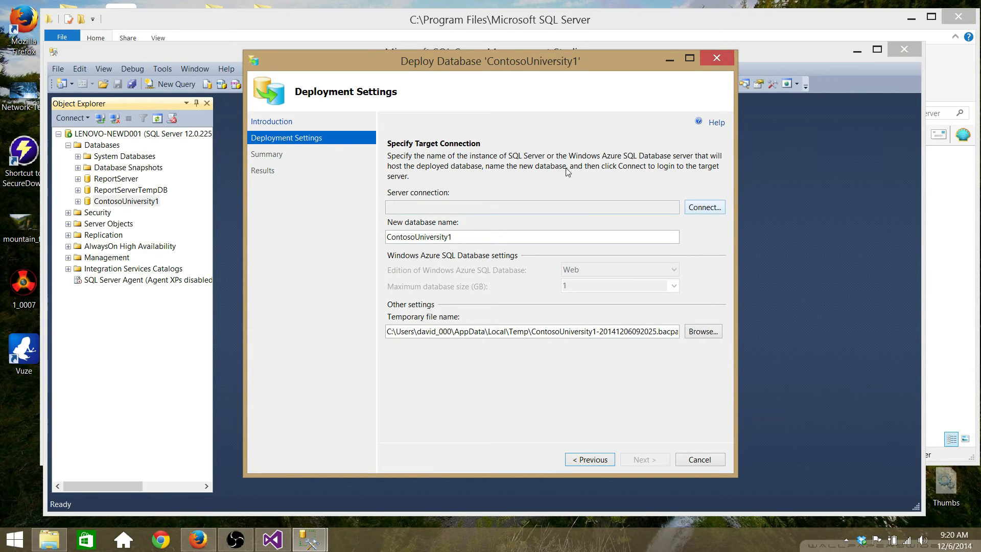
key(space)
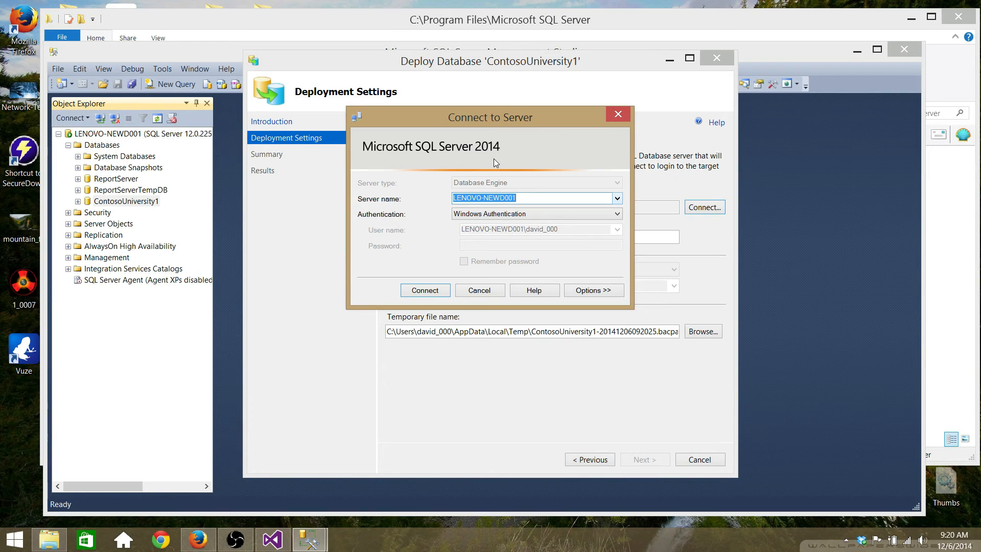
key(alt+Down)
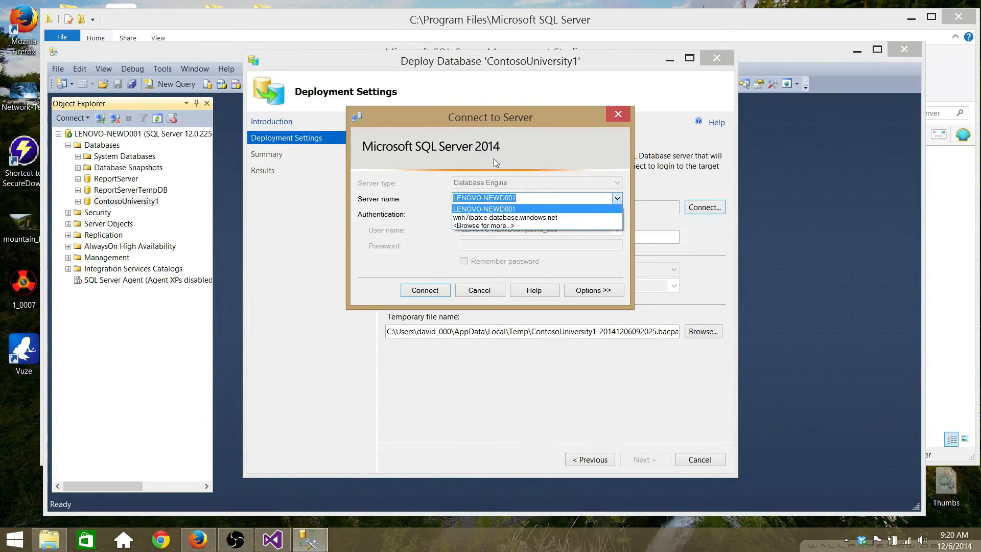
key(Down)
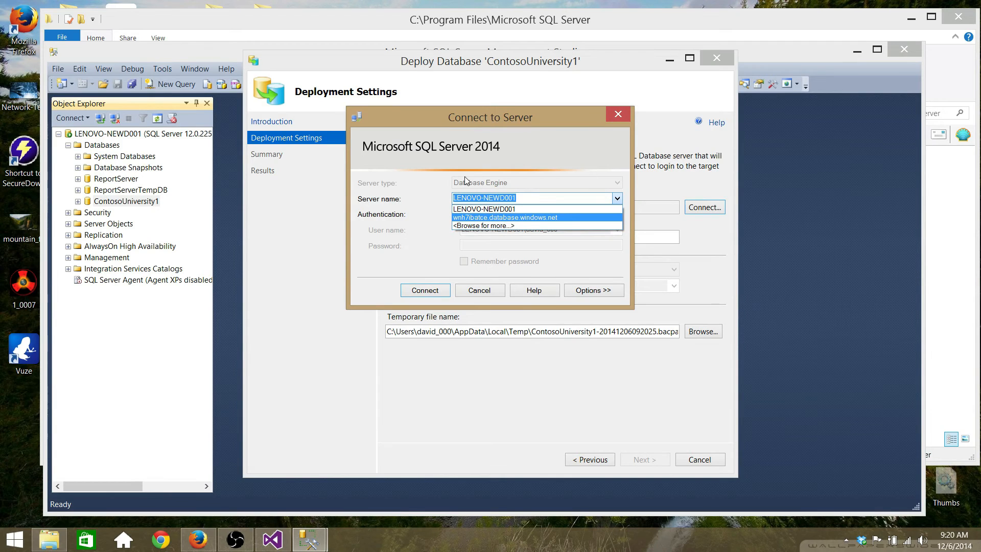
key(Return)
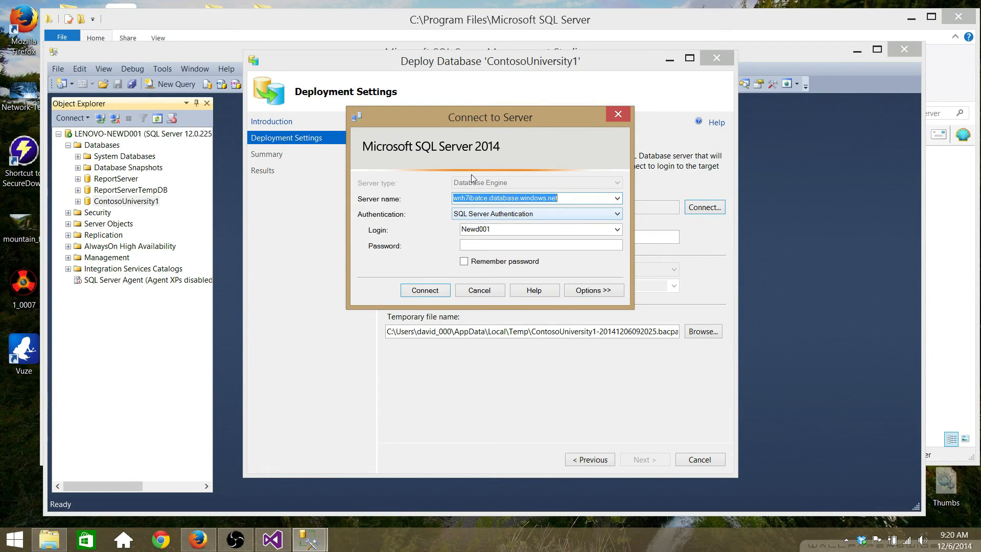
Step: Connect with the server password, then view Azure's SQL databases page
key(Tab)
key(Tab)
key(Tab)
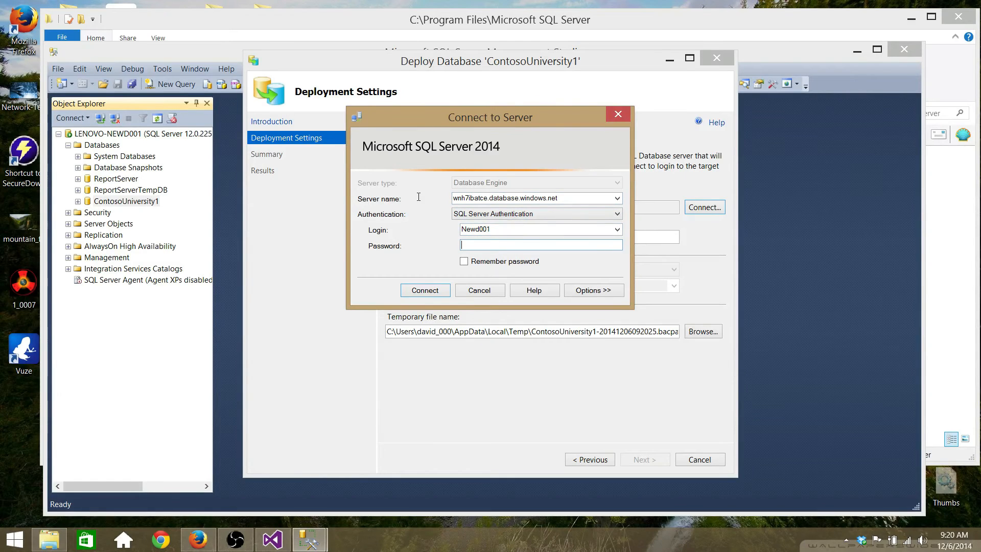
text(*****)
key(Return)
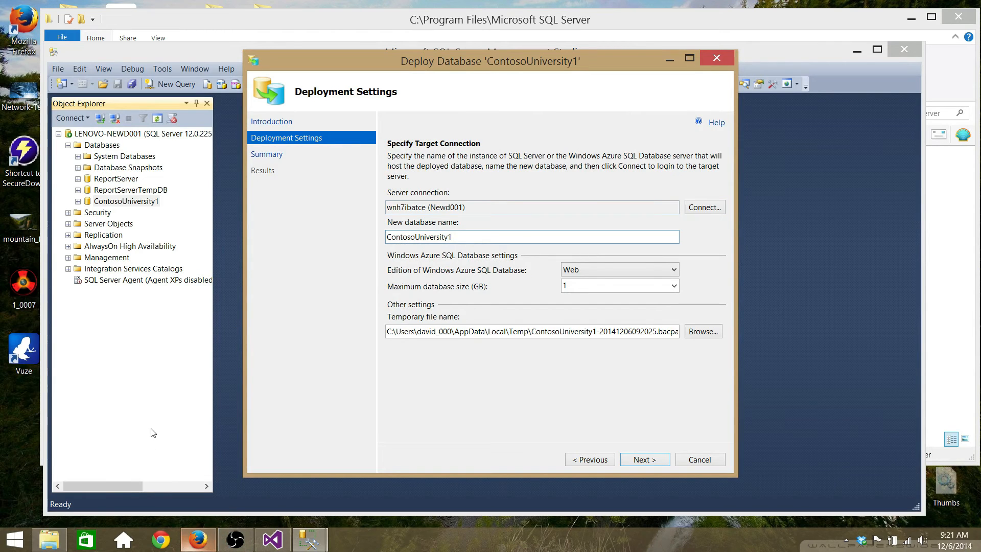
click(198, 539)
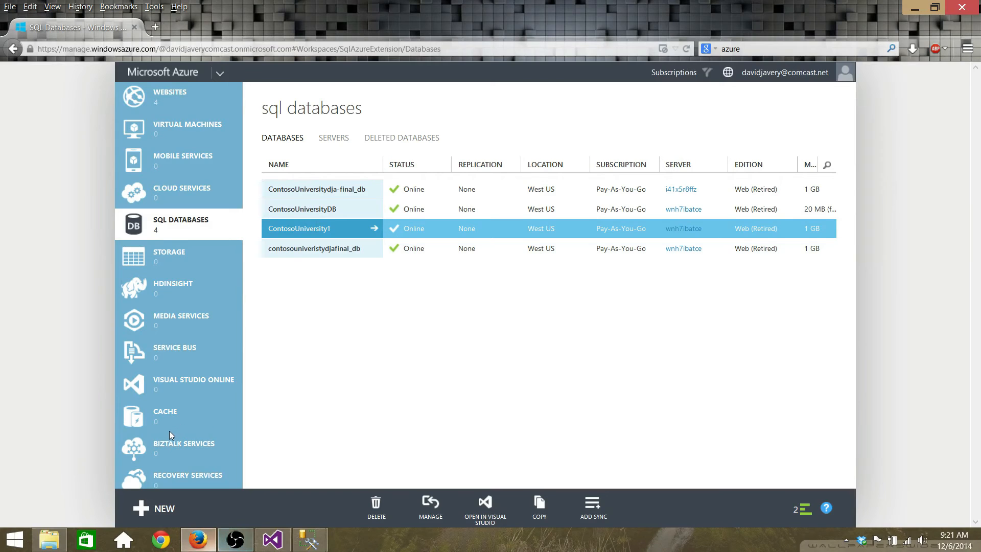
Step: Review Azure's existing SQL databases, then minimize Firefox to return to the wizard
mouse_move(208, 538)
click(167, 431)
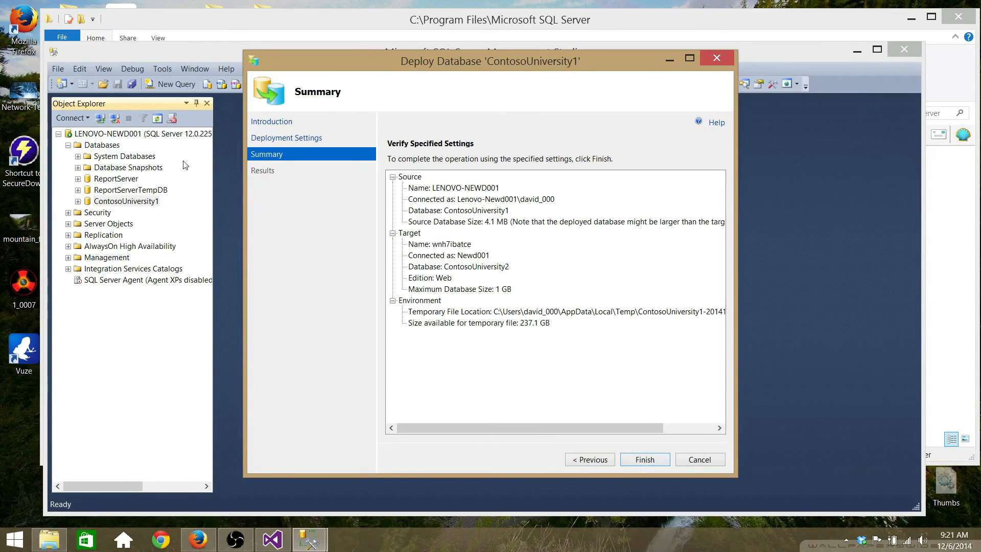
Step: Run the ContosoUniversity2 deployment, check every step succeeded, and return to Azure's databases list
key(Return)
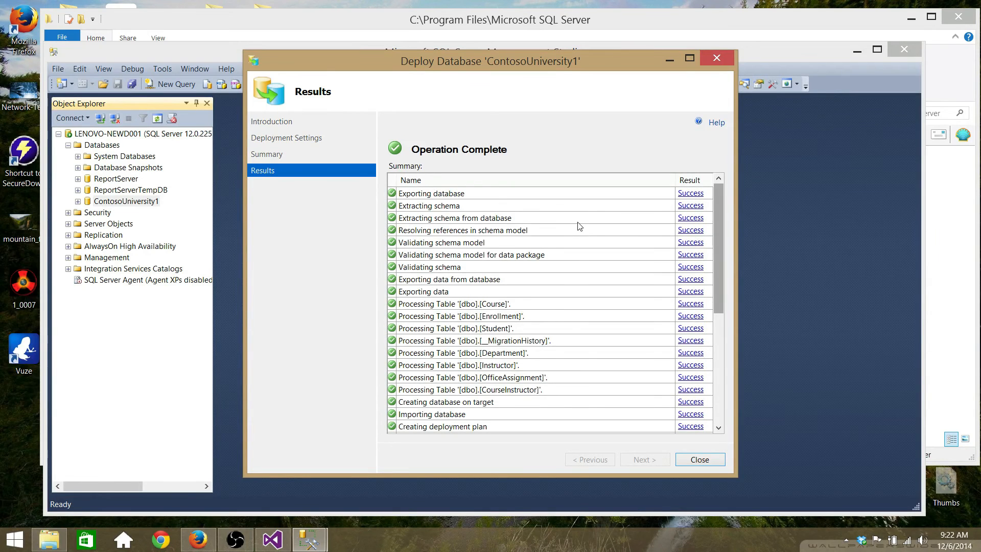
scroll(579, 226, down, 6)
click(168, 441)
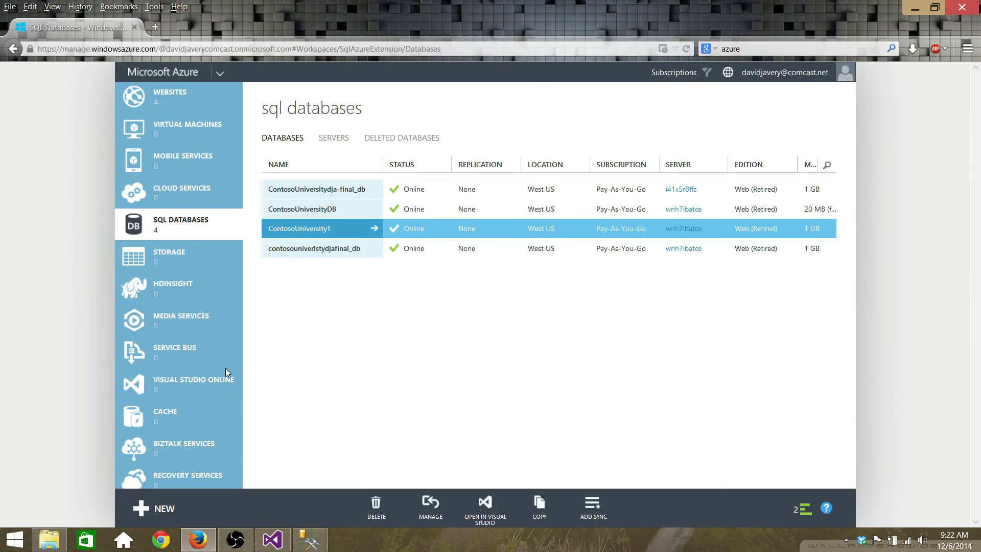
Step: Reload Azure's SQL databases list and open the new ContosoUniversity2 database
mouse_move(309, 539)
click(379, 470)
right_click(318, 321)
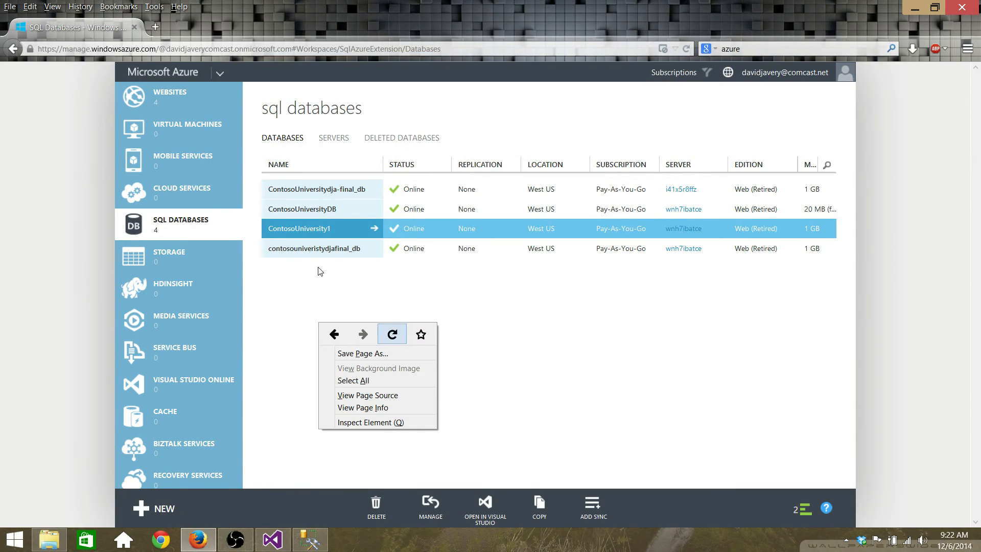
click(392, 334)
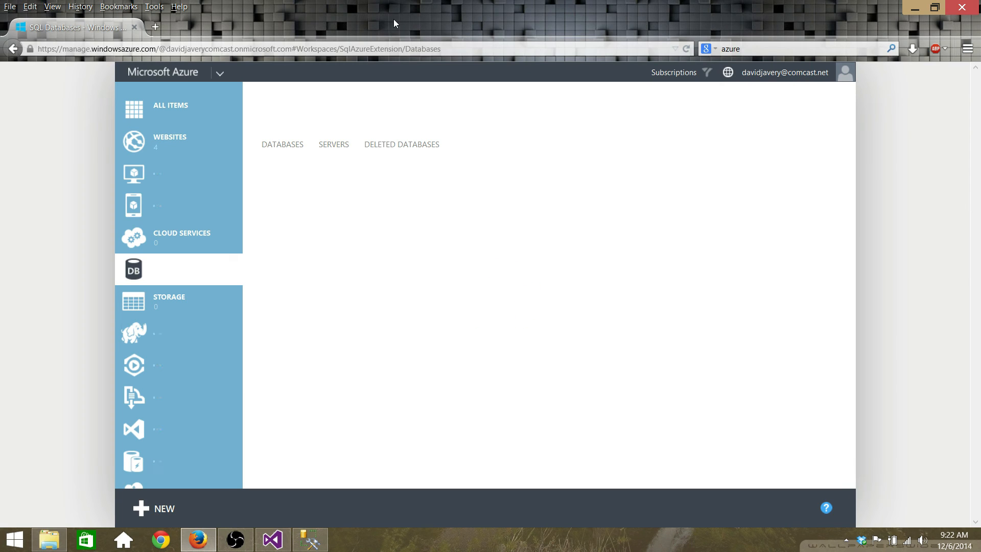
click(364, 270)
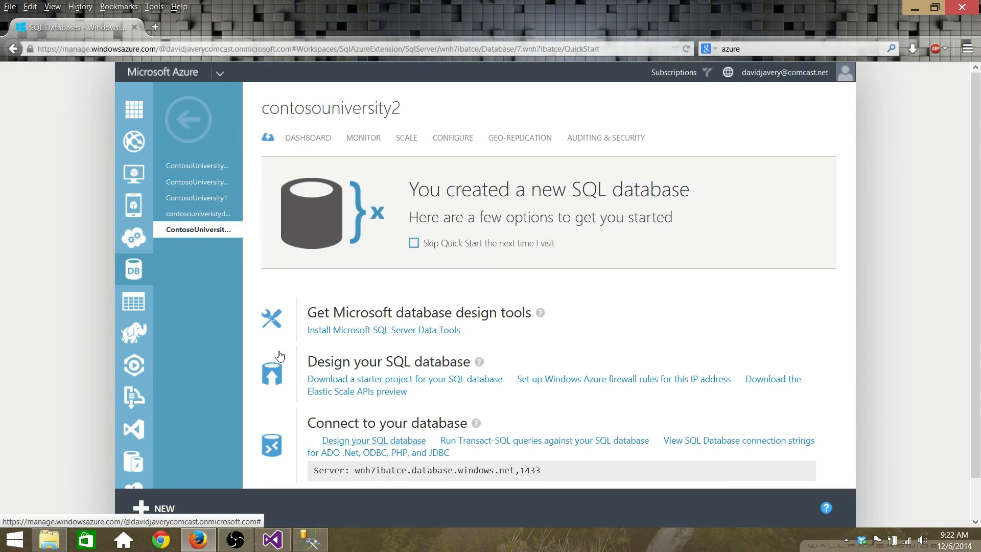
Step: Sign in to ContosoUniversity2's design portal with the server login and password
click(280, 356)
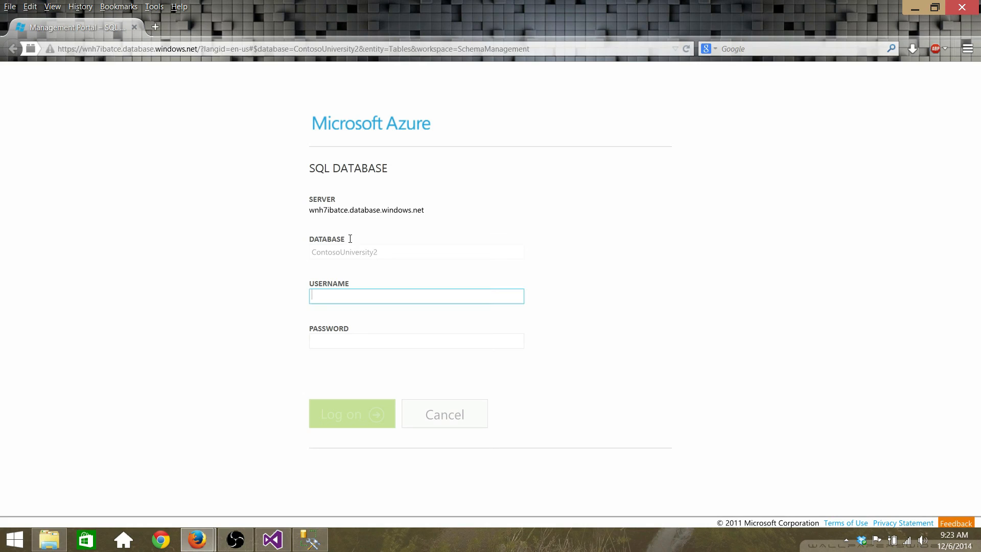
text(Newd001)
key(Tab)
text(••••••)
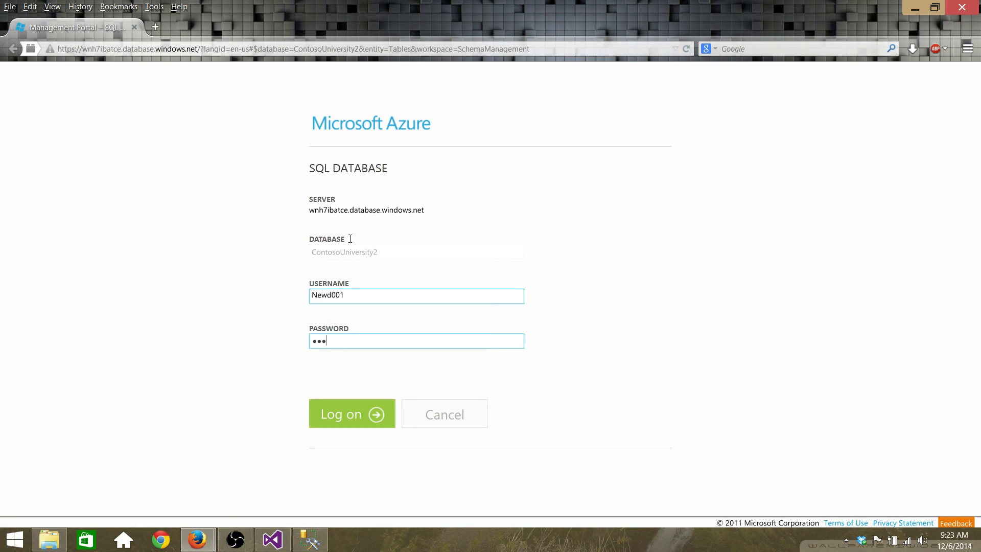
text(•••)
key(Return)
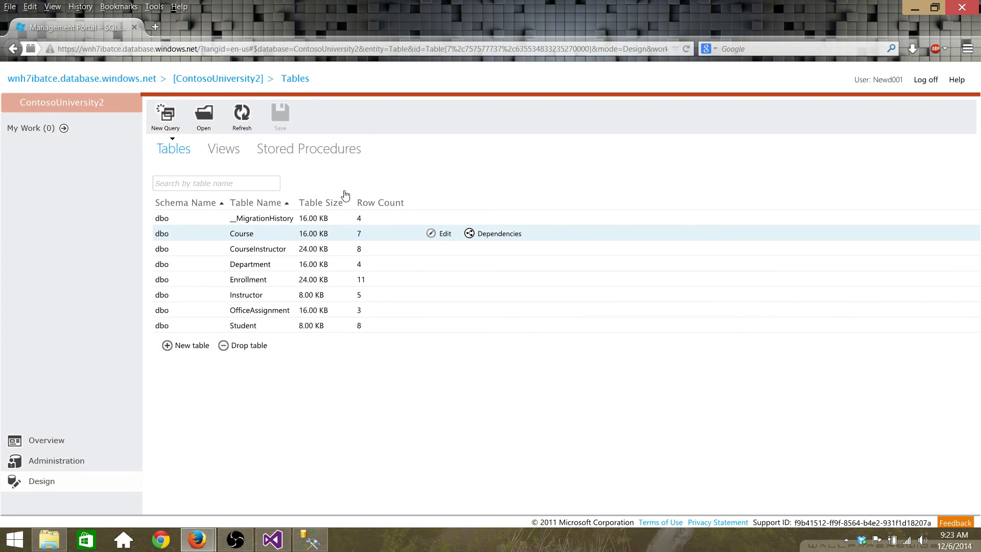
Step: Check the Course table's seven rows, then log off
click(342, 174)
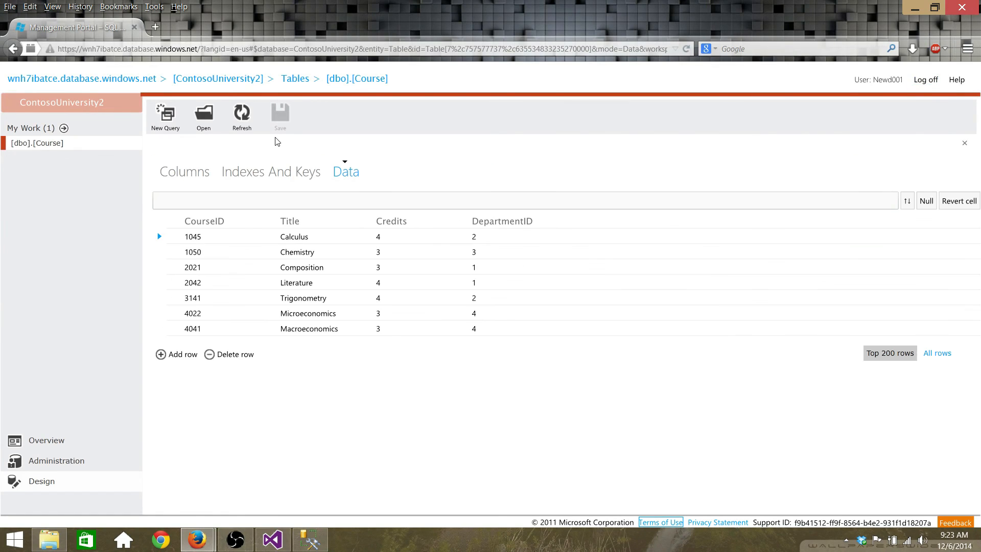
click(931, 79)
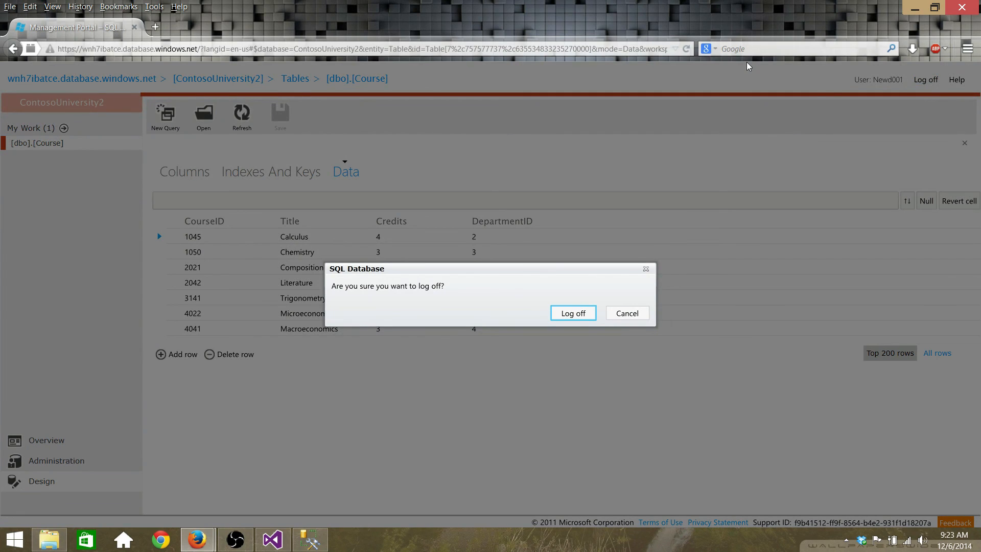
key(Return)
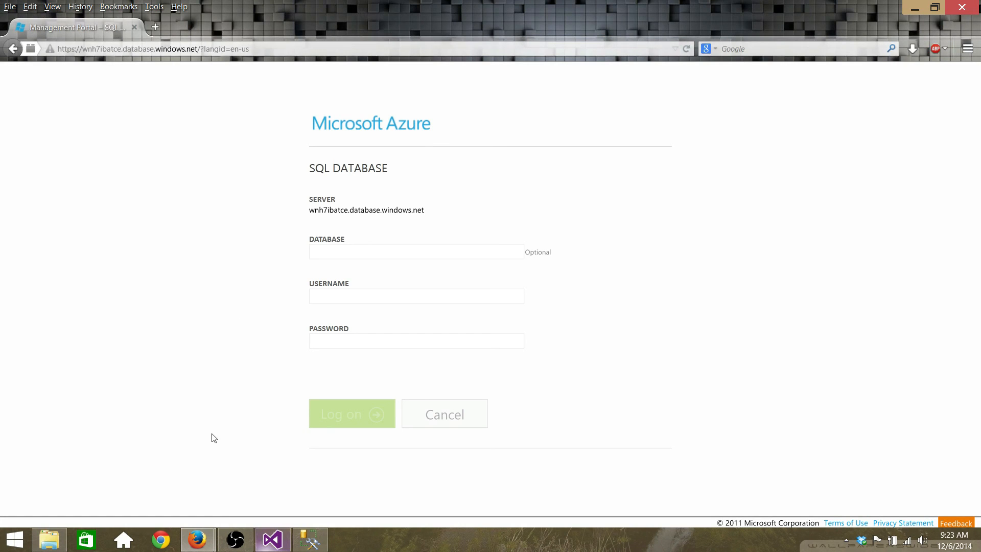
Step: Return to the ContosoUniversity project in Visual Studio and bring the OBS window forward
key(alt+Tab)
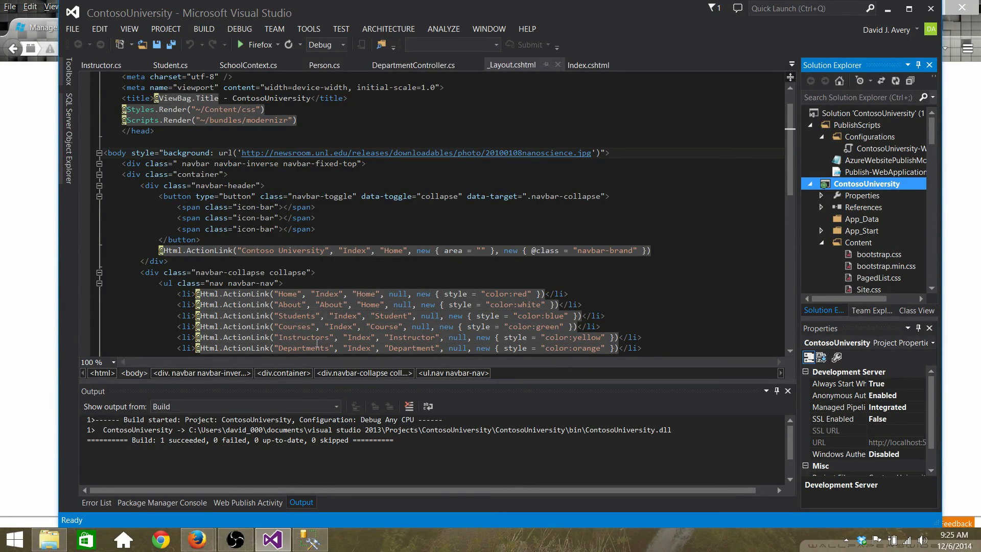
click(236, 540)
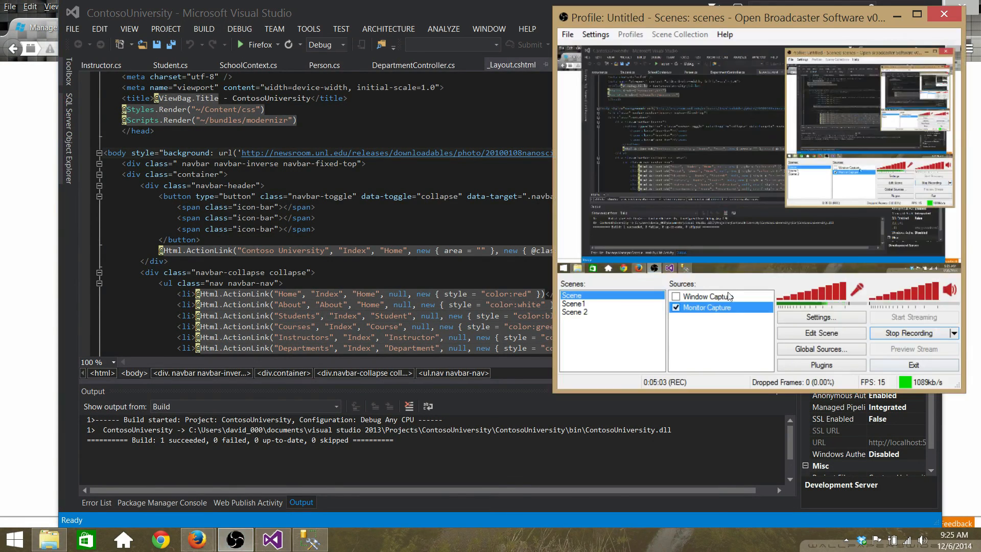